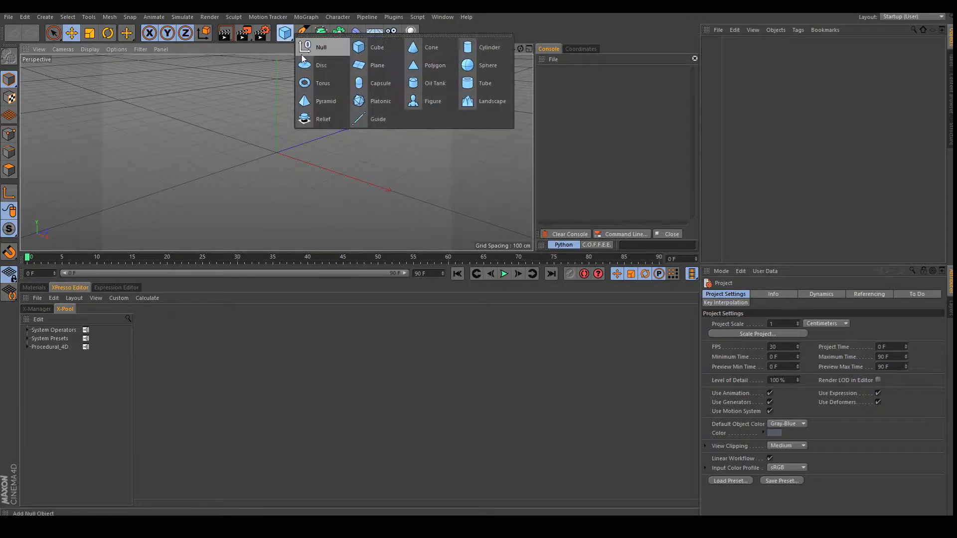
Create a Null object and attach an XPresso tag to it.
{"action": "left_click", "coordinate": [324, 50]}
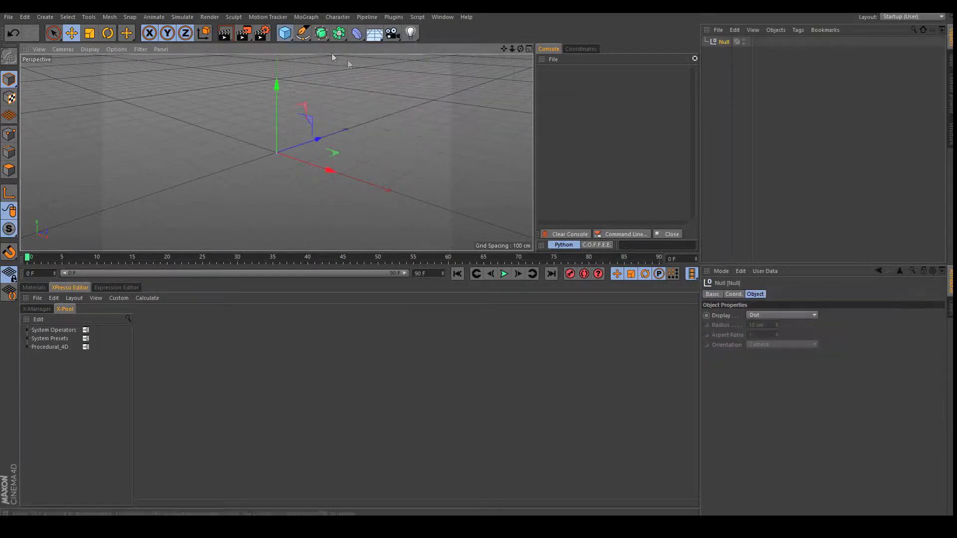
{"action": "right_click", "coordinate": [723, 43]}
{"action": "mouse_move", "coordinate": [804, 56]}
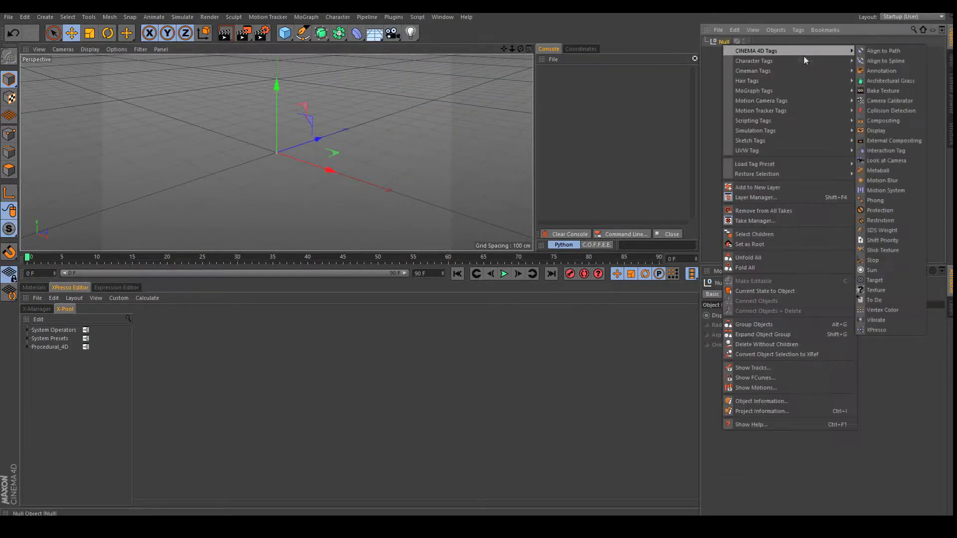
{"action": "left_click", "coordinate": [881, 330]}
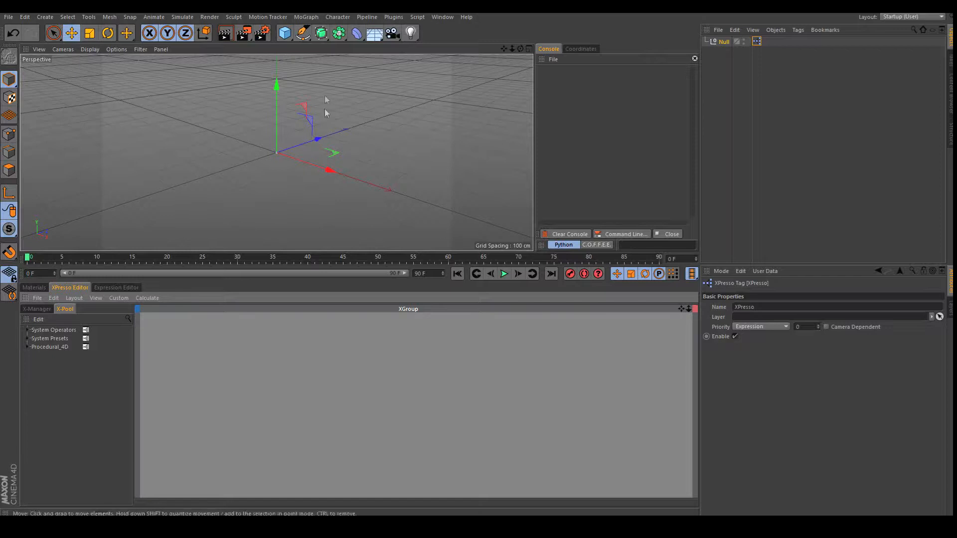
{"action": "left_click", "coordinate": [315, 18]}
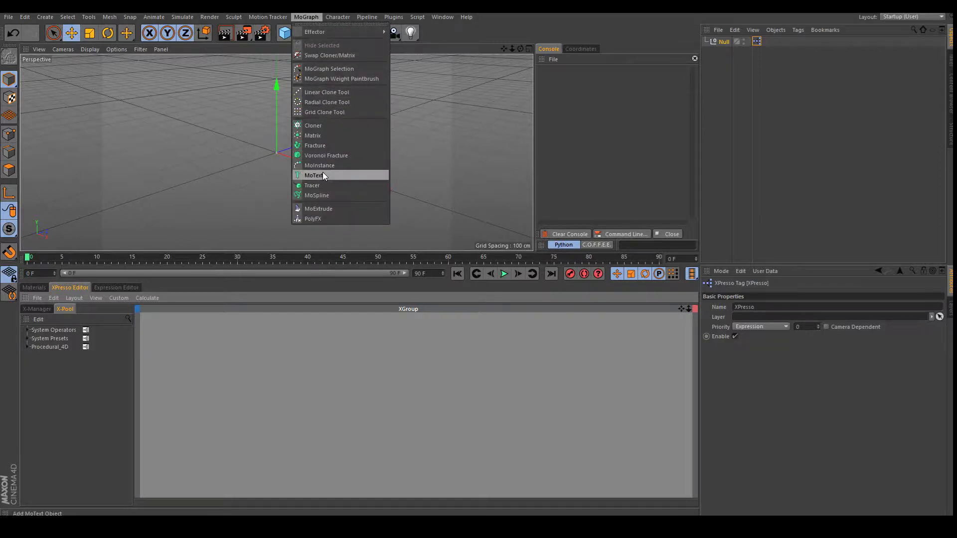
Add a MoText object reading 'Text' and frame it in the viewport.
{"action": "left_click", "coordinate": [337, 175]}
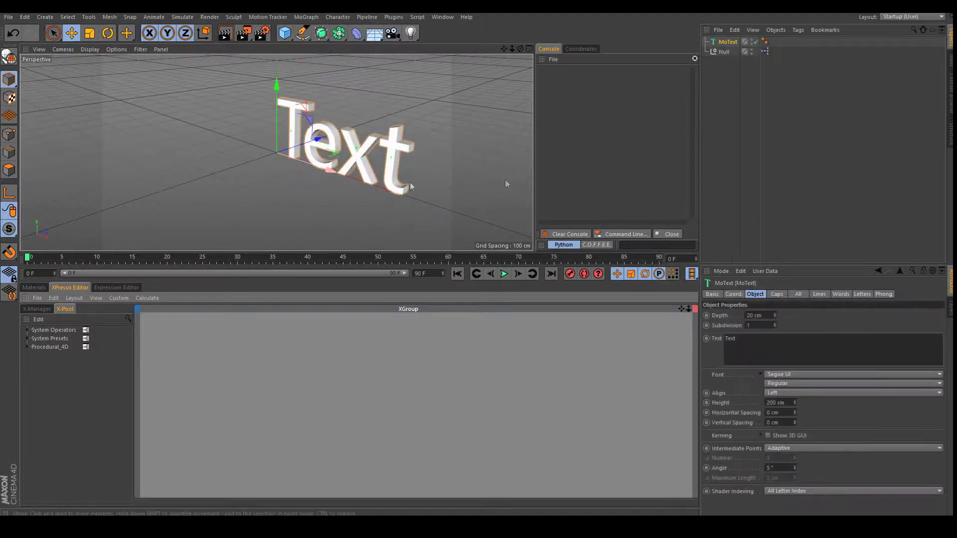
{"action": "left_click_drag", "start_coordinate": [518, 48], "coordinate": [478, 251]}
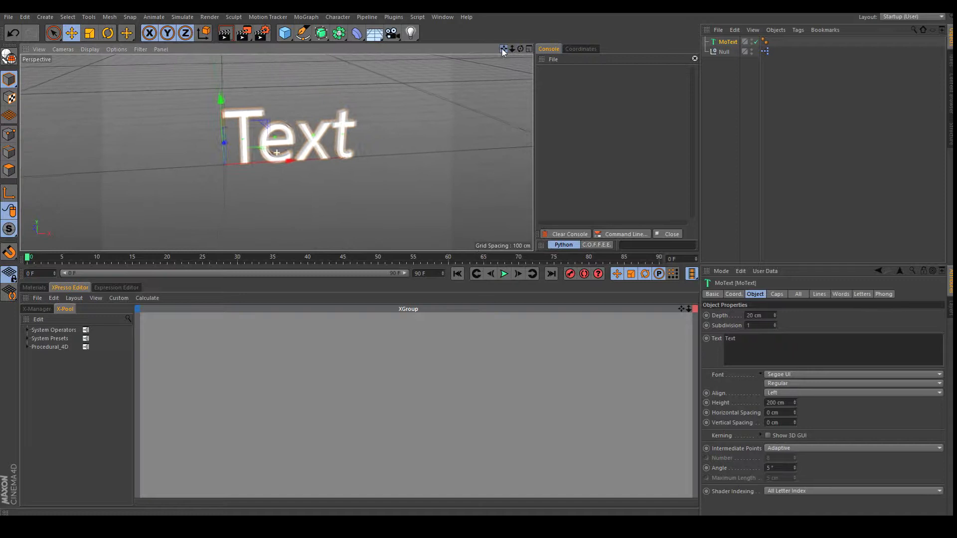
{"action": "left_click_drag", "start_coordinate": [513, 49], "coordinate": [478, 250]}
{"action": "left_click_drag", "start_coordinate": [520, 48], "coordinate": [479, 250]}
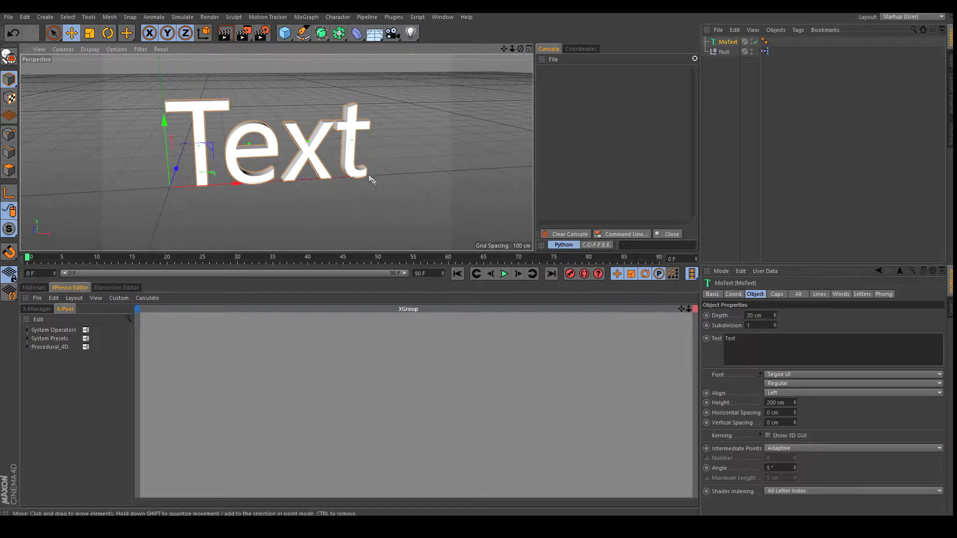
Change the MoText font to Segoe UI Black.
{"action": "left_click", "coordinate": [818, 375]}
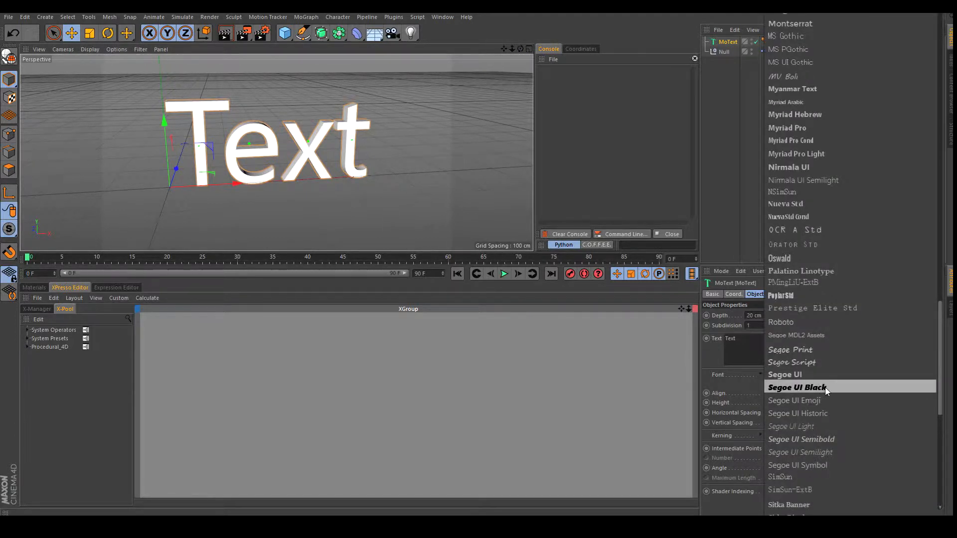
{"action": "left_click", "coordinate": [824, 387]}
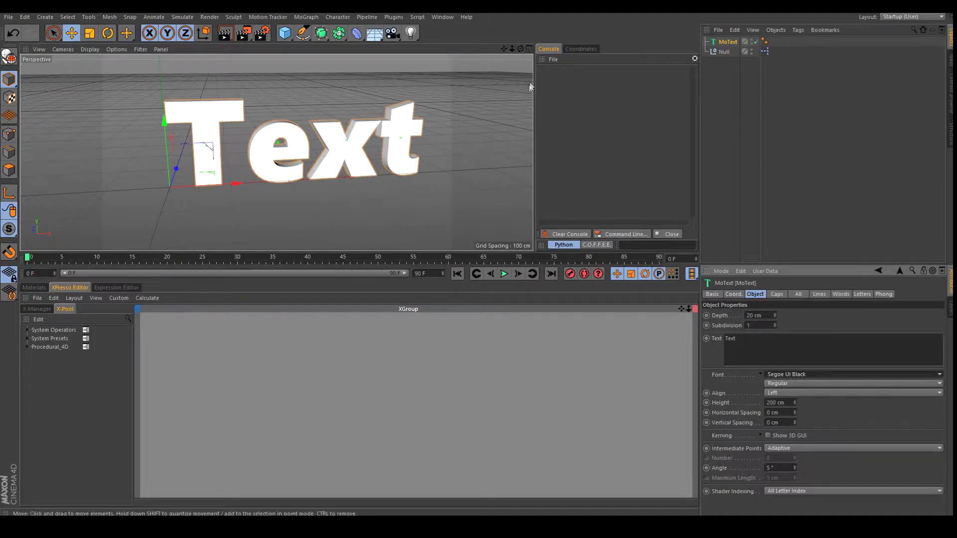
{"action": "mouse_move", "coordinate": [504, 49]}
{"action": "left_mouse_down"}
{"action": "mouse_move", "coordinate": [494, 54]}
{"action": "mouse_move", "coordinate": [536, 49]}
{"action": "mouse_move", "coordinate": [496, 57]}
{"action": "mouse_move", "coordinate": [520, 46]}
{"action": "left_mouse_up"}
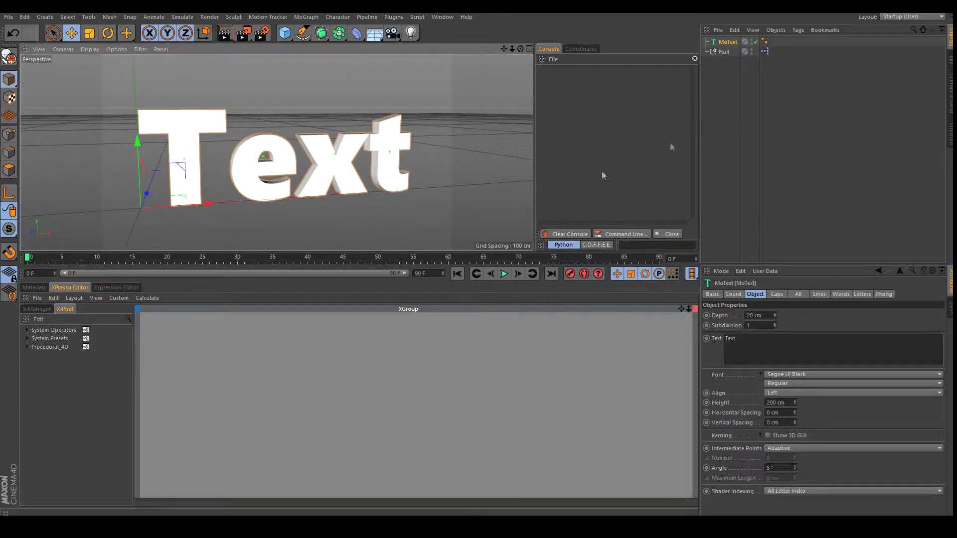
{"action": "left_click", "coordinate": [722, 52]}
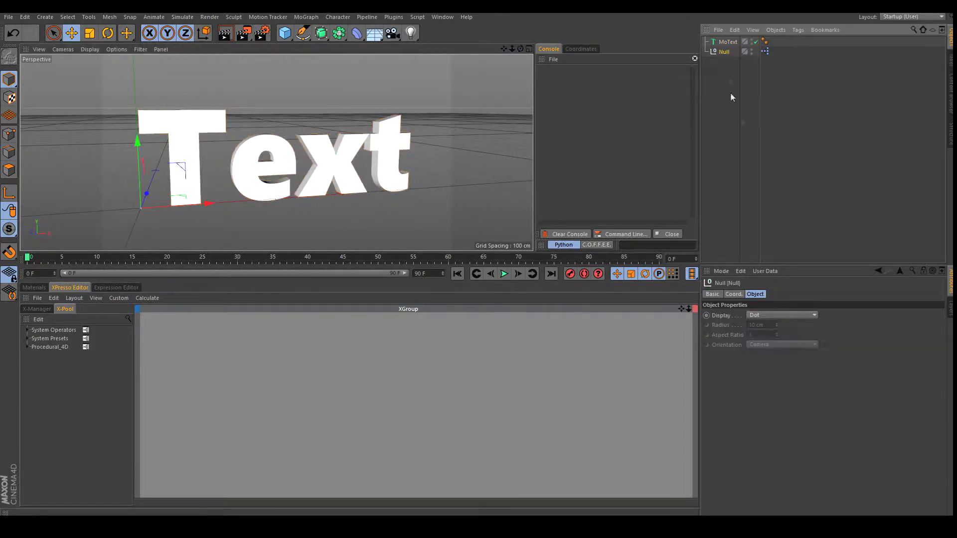
Add a Text Group node from the Procedural_4D Object library to the XPresso graph.
{"action": "left_click", "coordinate": [765, 51]}
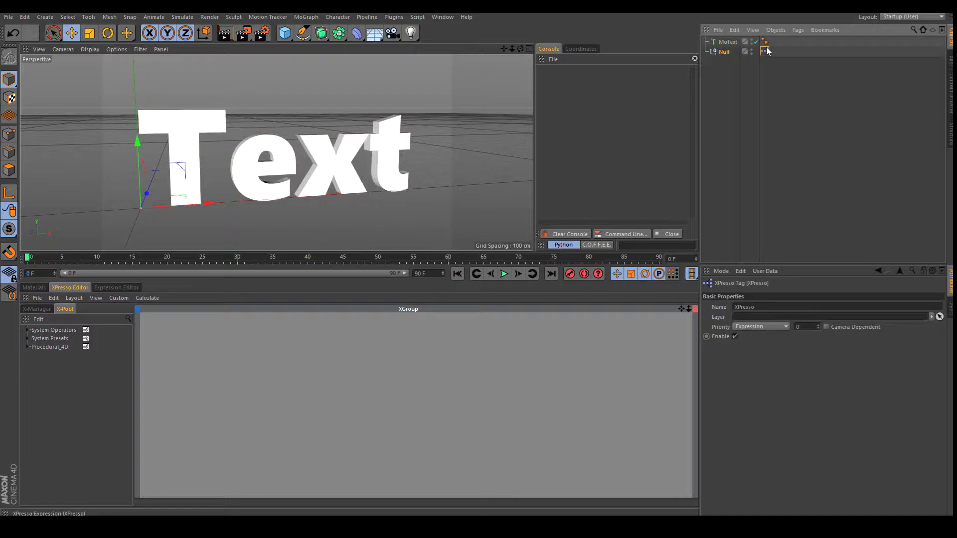
{"action": "left_click", "coordinate": [27, 346]}
{"action": "left_click", "coordinate": [35, 356]}
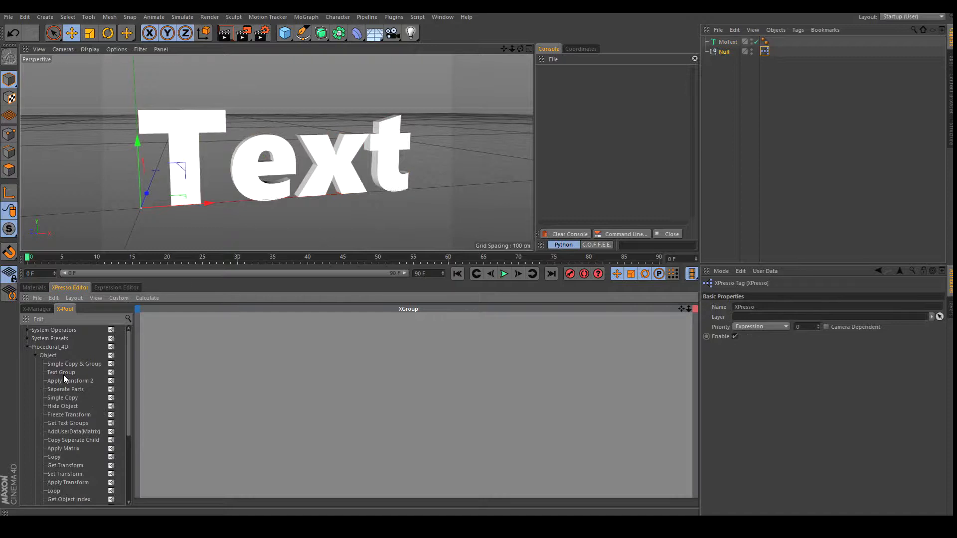
{"action": "left_click_drag", "start_coordinate": [287, 373], "coordinate": [325, 350]}
Add MoText as a node with an Object output wired into Text Group's Text Object input.
{"action": "left_click_drag", "start_coordinate": [727, 42], "coordinate": [213, 378]}
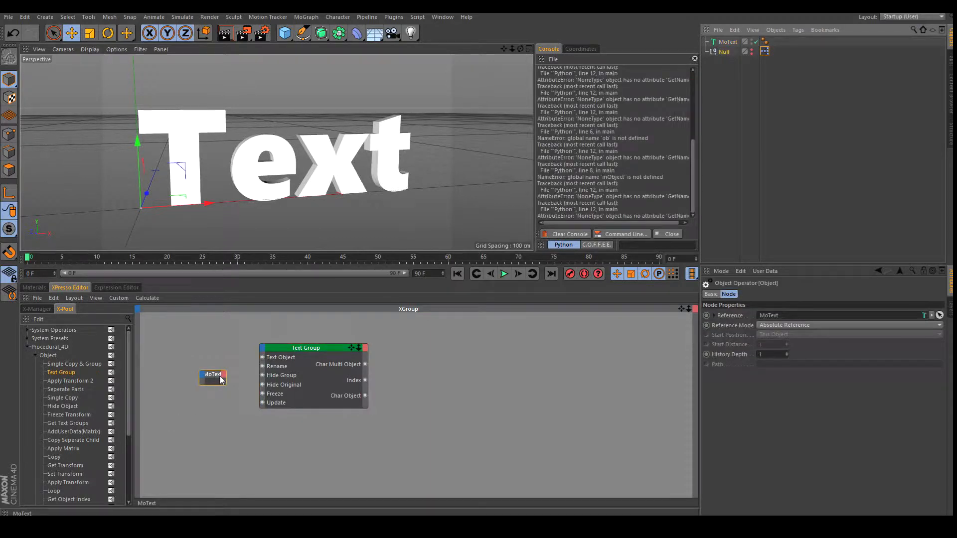
{"action": "left_click", "coordinate": [223, 377]}
{"action": "left_click", "coordinate": [241, 410]}
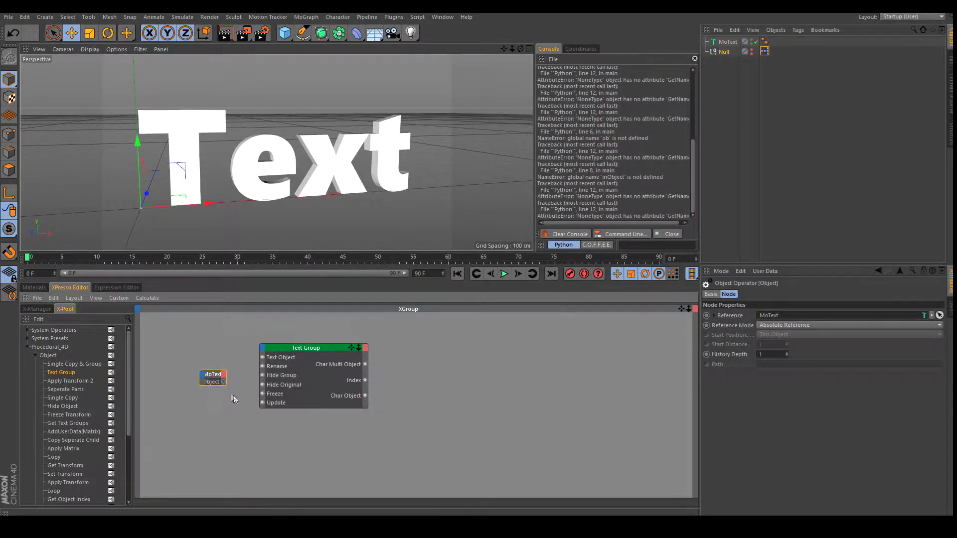
{"action": "left_click_drag", "start_coordinate": [223, 382], "coordinate": [263, 357]}
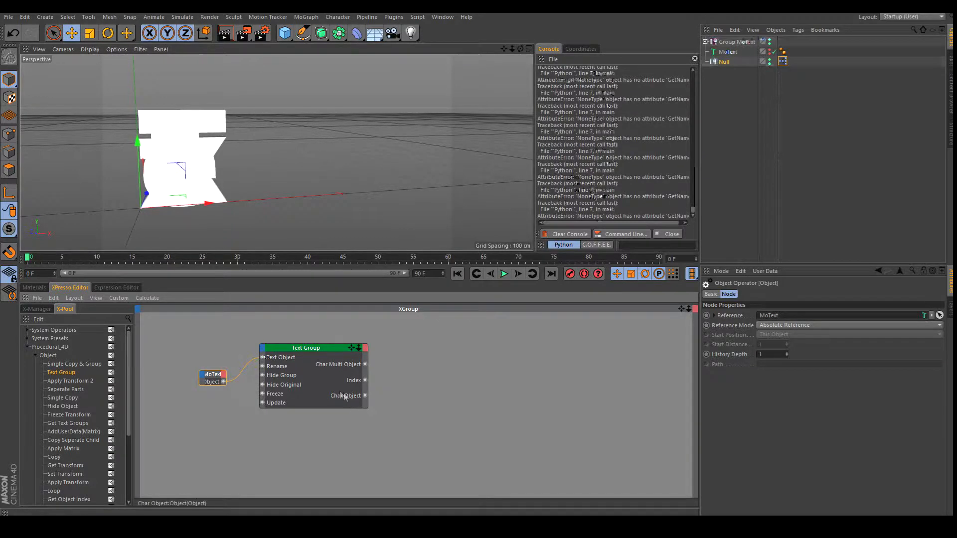
Try the Text Group node's Freeze and Update options, leaving Freeze off.
{"action": "left_click", "coordinate": [325, 348]}
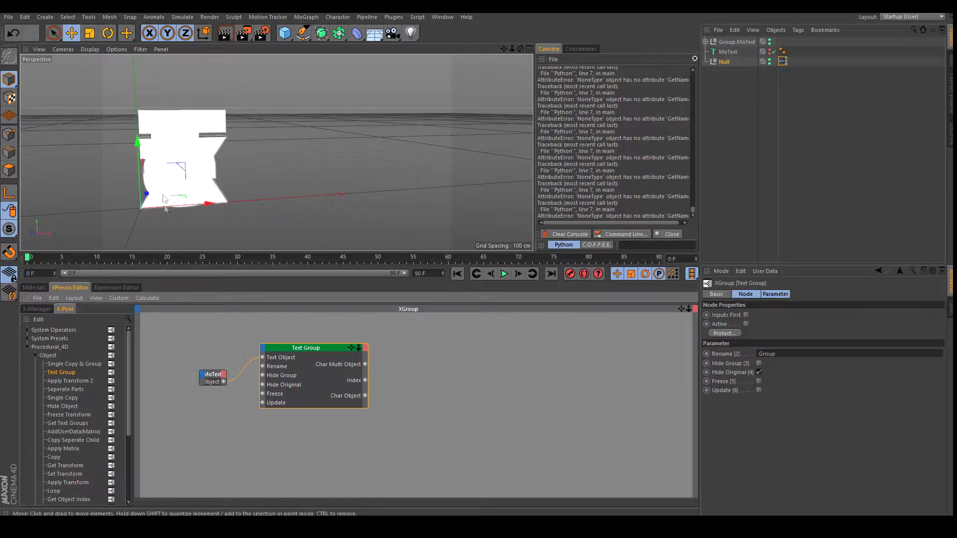
{"action": "left_click_drag", "start_coordinate": [322, 348], "coordinate": [318, 350]}
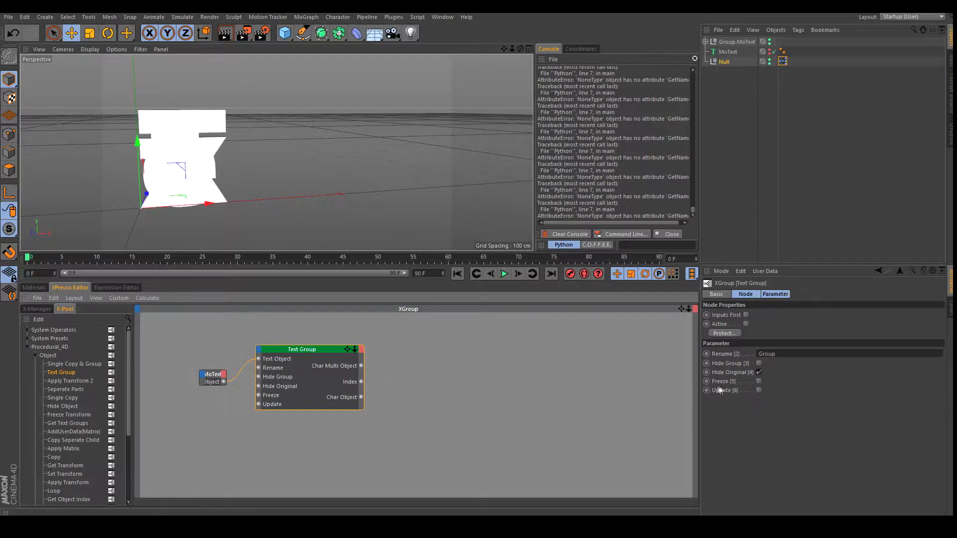
{"action": "left_click", "coordinate": [759, 381]}
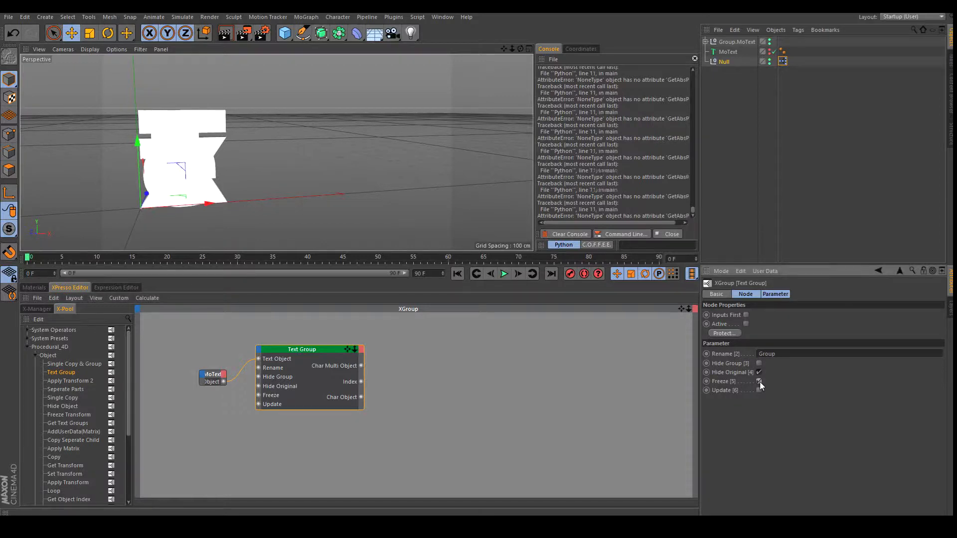
{"action": "left_click", "coordinate": [759, 390]}
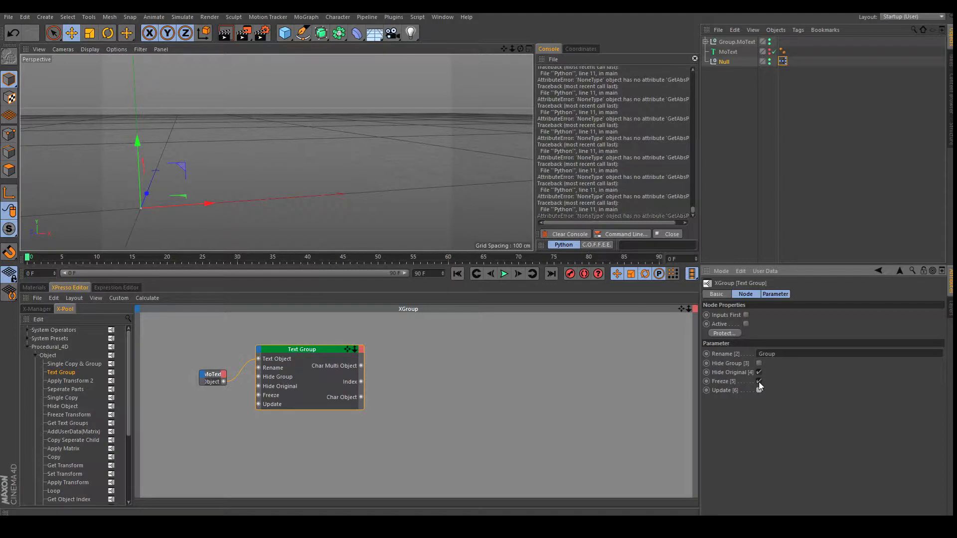
{"action": "left_click", "coordinate": [758, 381]}
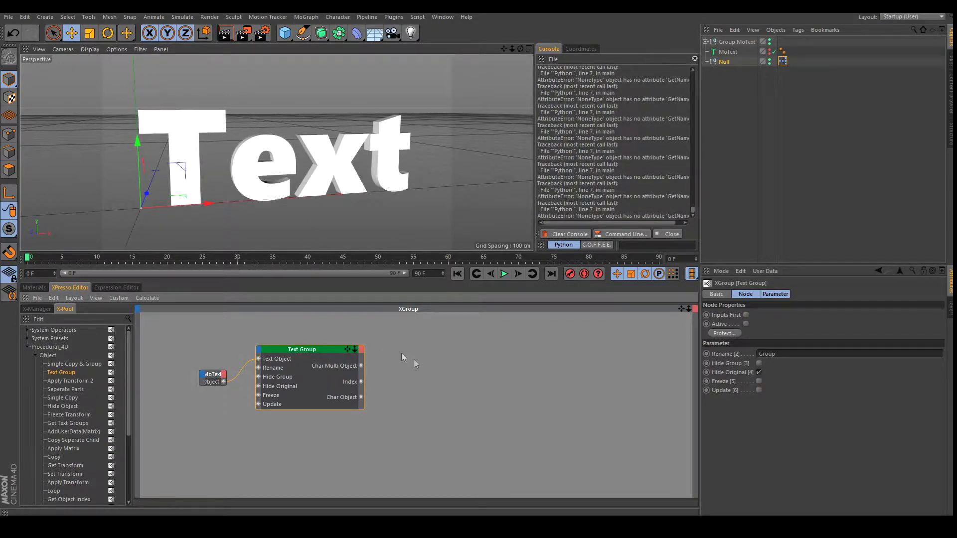
{"action": "left_click", "coordinate": [471, 364]}
Turn on Hide Group and turn off Hide Original on the Text Group node.
{"action": "left_click", "coordinate": [314, 353]}
{"action": "left_click", "coordinate": [759, 363]}
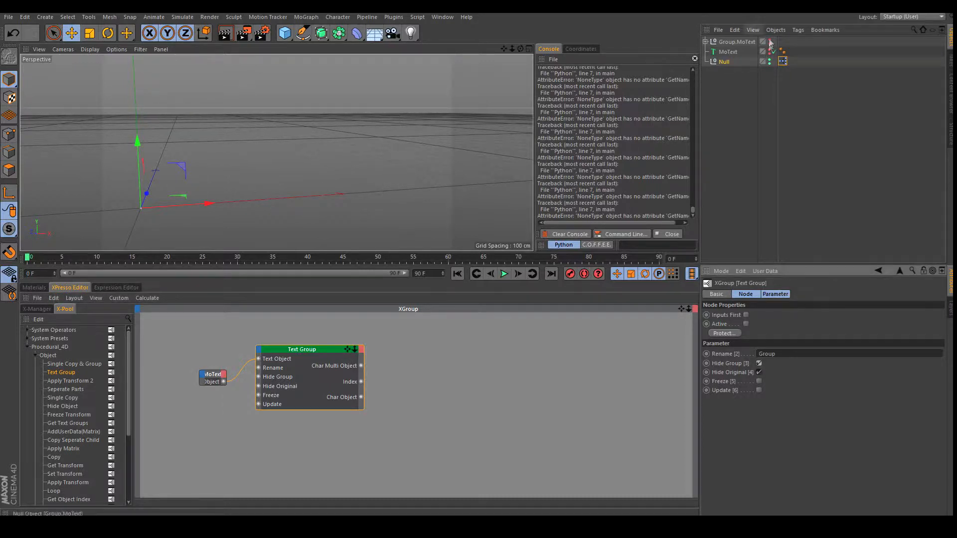
{"action": "left_click", "coordinate": [759, 372]}
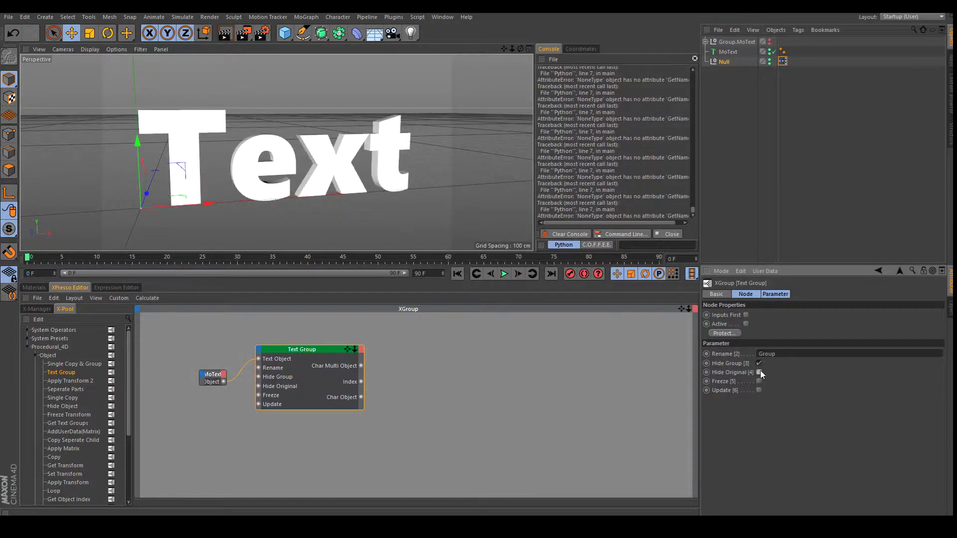
{"action": "left_click", "coordinate": [465, 380]}
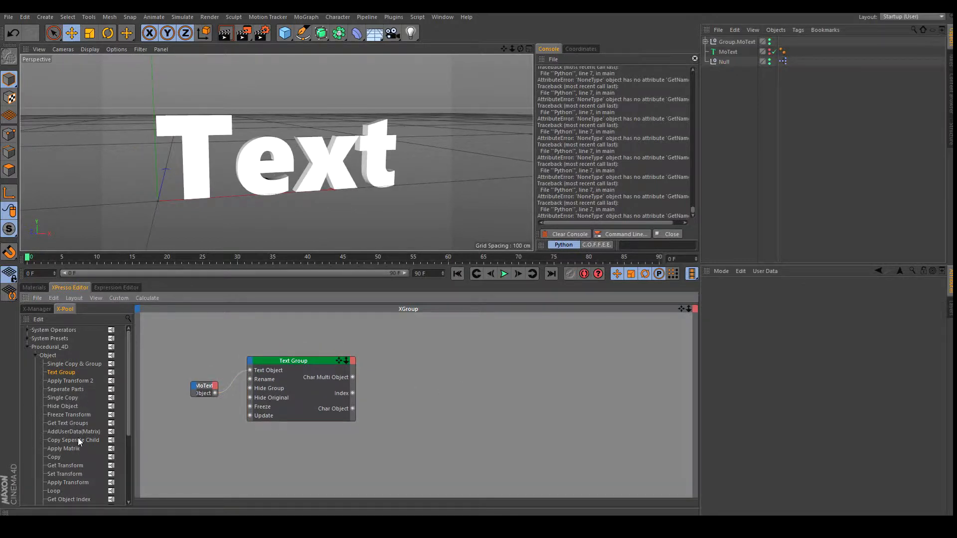
Add an Execute node from the Misc category to the right of Apply Transform.
{"action": "scroll", "coordinate": [75, 470], "scroll_direction": "down", "scroll_amount": 3}
{"action": "left_click_drag", "start_coordinate": [74, 423], "coordinate": [528, 373]}
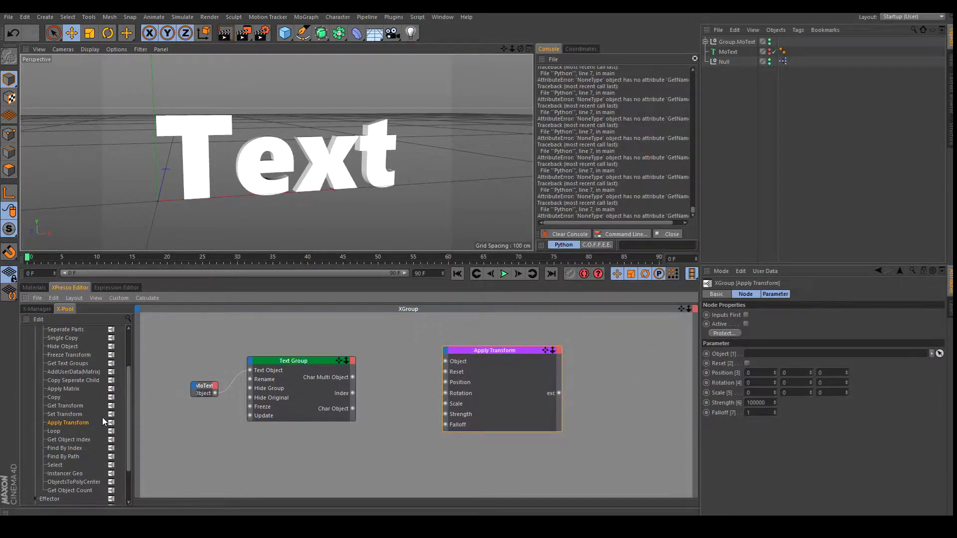
{"action": "scroll", "coordinate": [99, 429], "scroll_direction": "down", "scroll_amount": 2}
{"action": "left_click", "coordinate": [36, 502]}
{"action": "scroll", "coordinate": [67, 475], "scroll_direction": "down", "scroll_amount": 2}
{"action": "left_click_drag", "start_coordinate": [58, 459], "coordinate": [626, 379]}
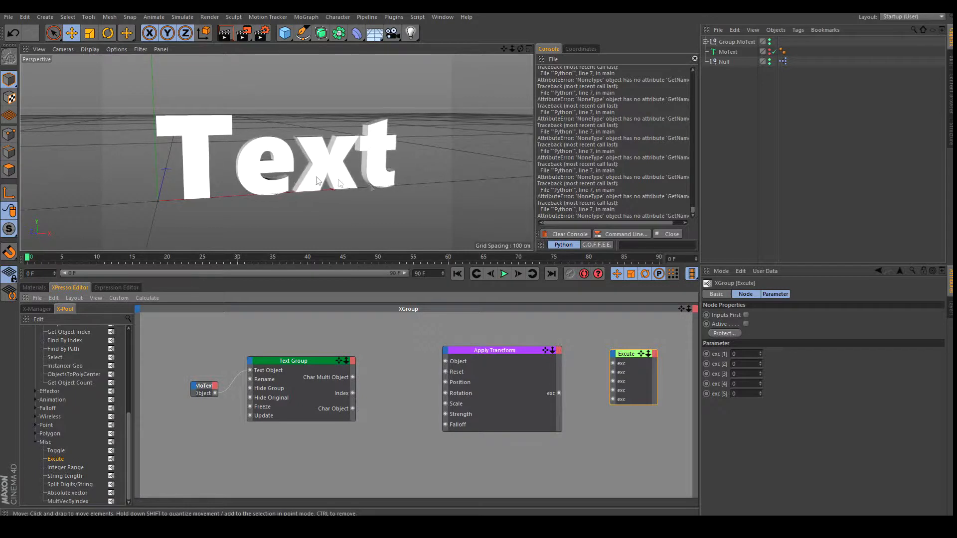
Wire Char Object into Apply Transform's Object input and Apply Transform into Execute.
{"action": "left_click_drag", "start_coordinate": [353, 408], "coordinate": [445, 361]}
{"action": "left_click_drag", "start_coordinate": [559, 394], "coordinate": [611, 363]}
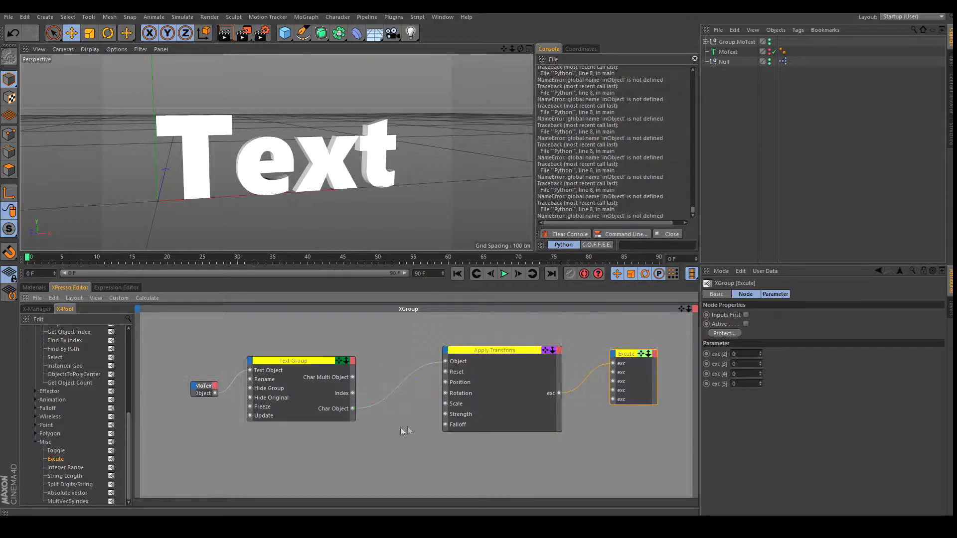
{"action": "left_click_drag", "start_coordinate": [510, 352], "coordinate": [519, 352]}
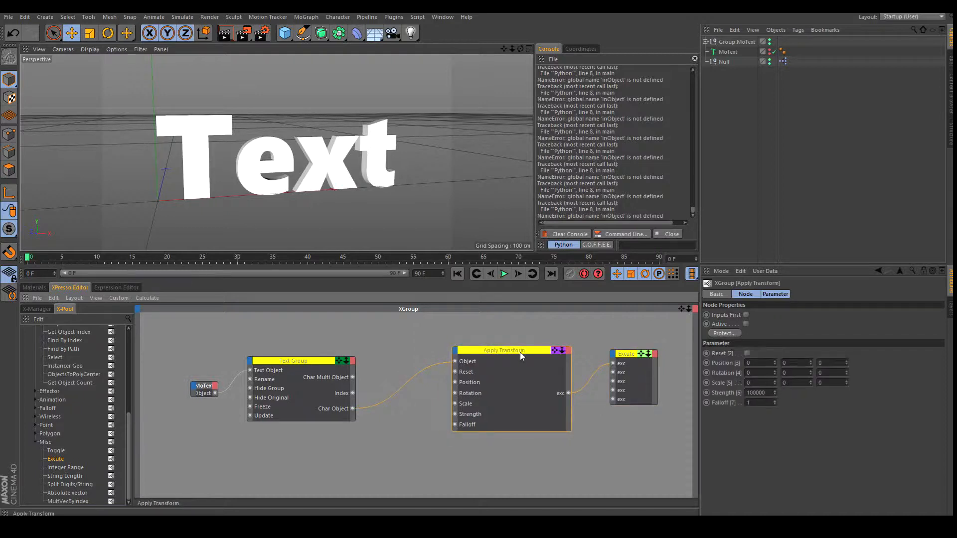
{"action": "left_click", "coordinate": [423, 449]}
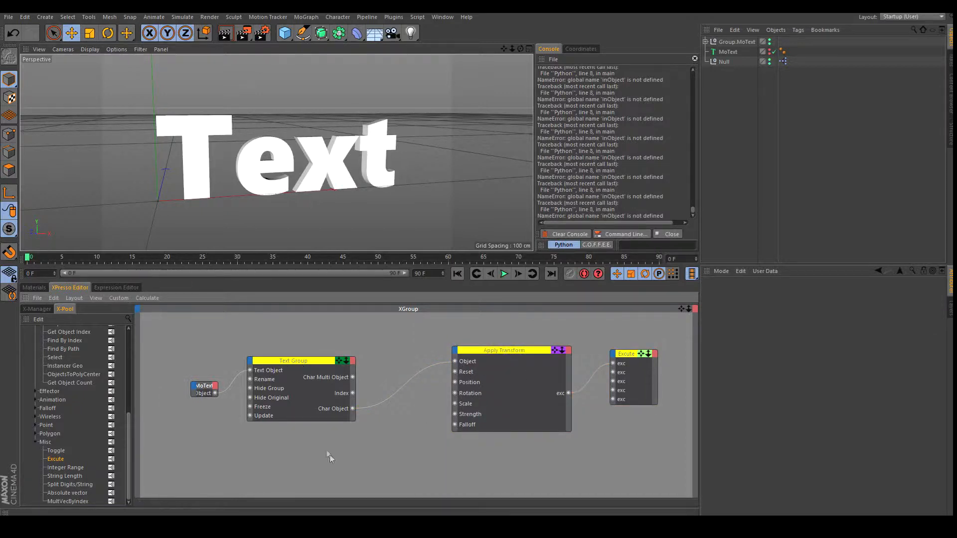
Replace the Text Group with a fresh node, rewiring MoText in and Char Object to Apply Transform.
{"action": "left_click", "coordinate": [568, 234]}
{"action": "left_click", "coordinate": [305, 360]}
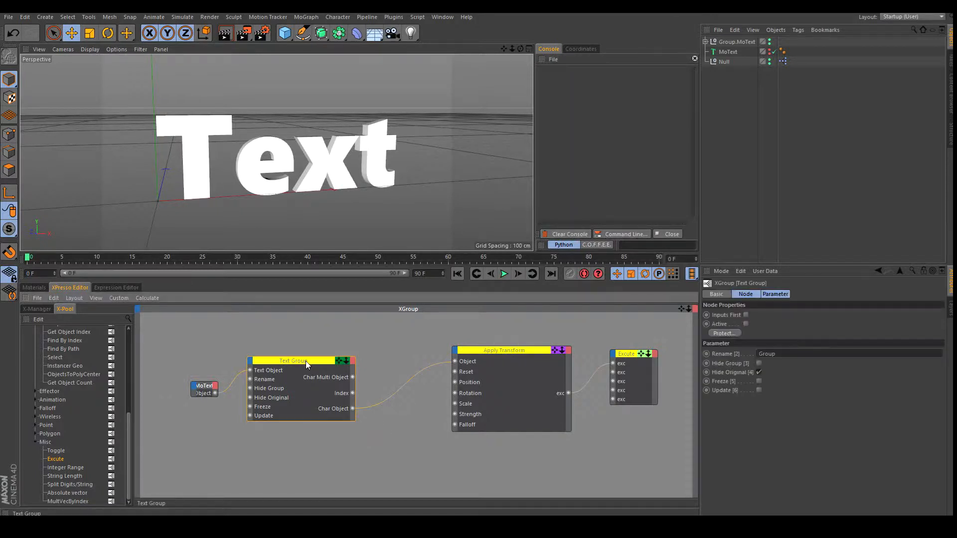
{"action": "key", "text": "Delete"}
{"action": "scroll", "coordinate": [74, 376], "scroll_direction": "up", "scroll_amount": 7}
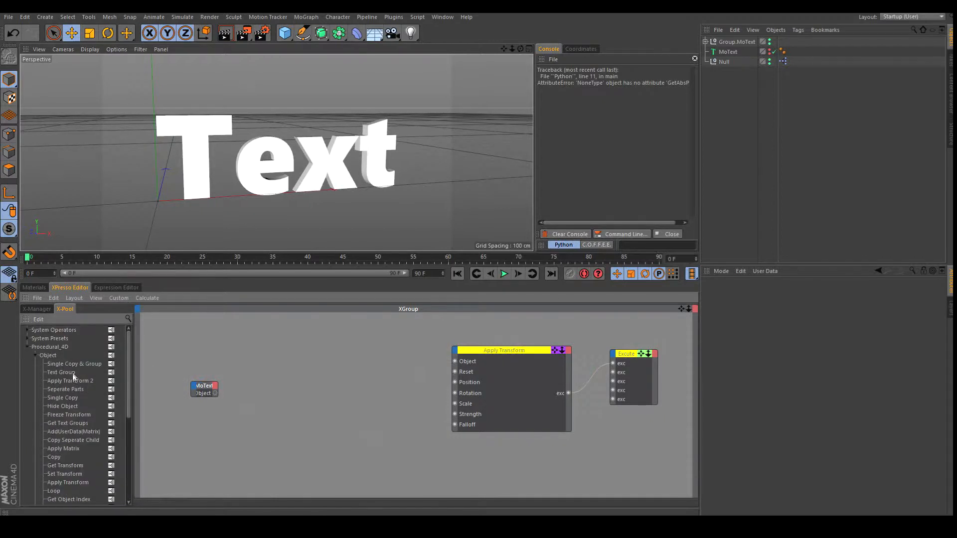
{"action": "left_click_drag", "start_coordinate": [69, 374], "coordinate": [238, 363]}
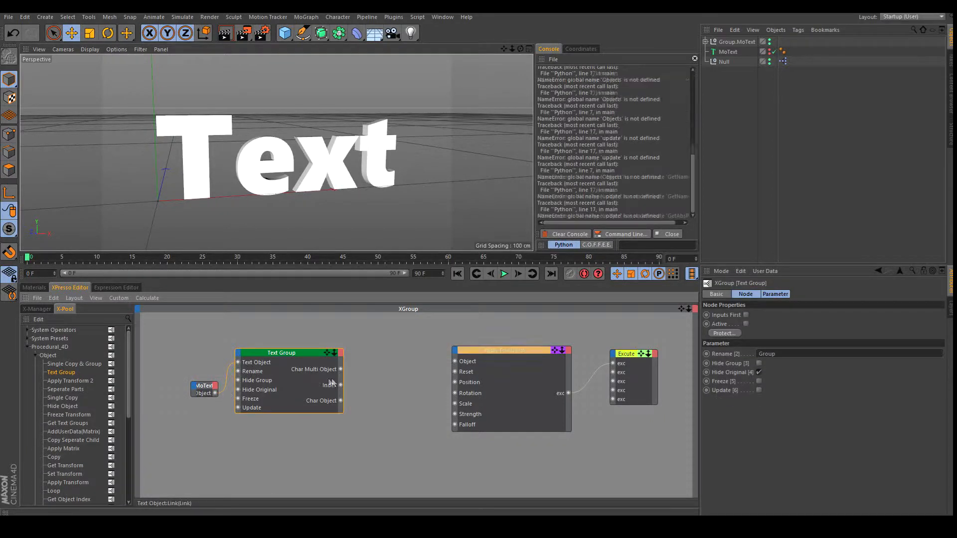
{"action": "left_click_drag", "start_coordinate": [341, 400], "coordinate": [457, 361]}
{"action": "left_click_drag", "start_coordinate": [341, 400], "coordinate": [457, 361]}
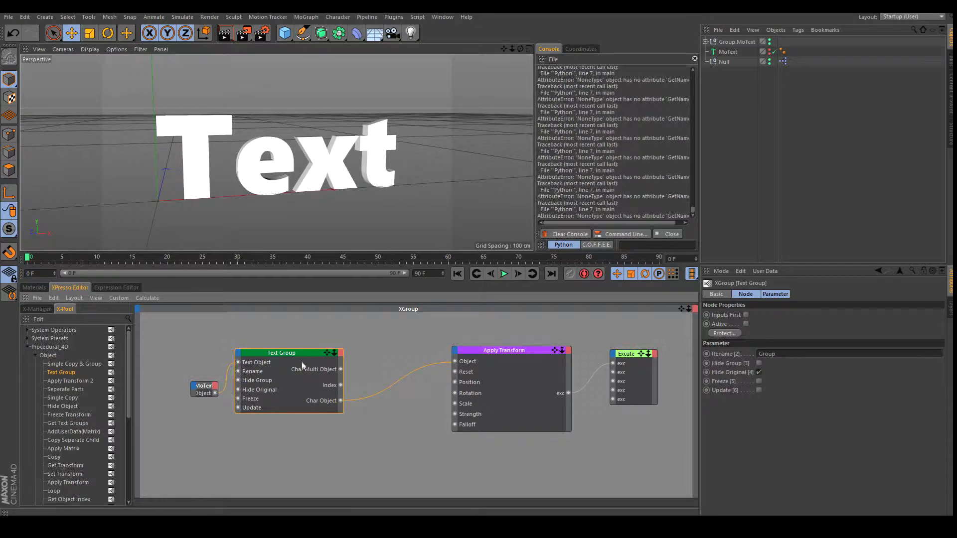
{"action": "left_click", "coordinate": [513, 366]}
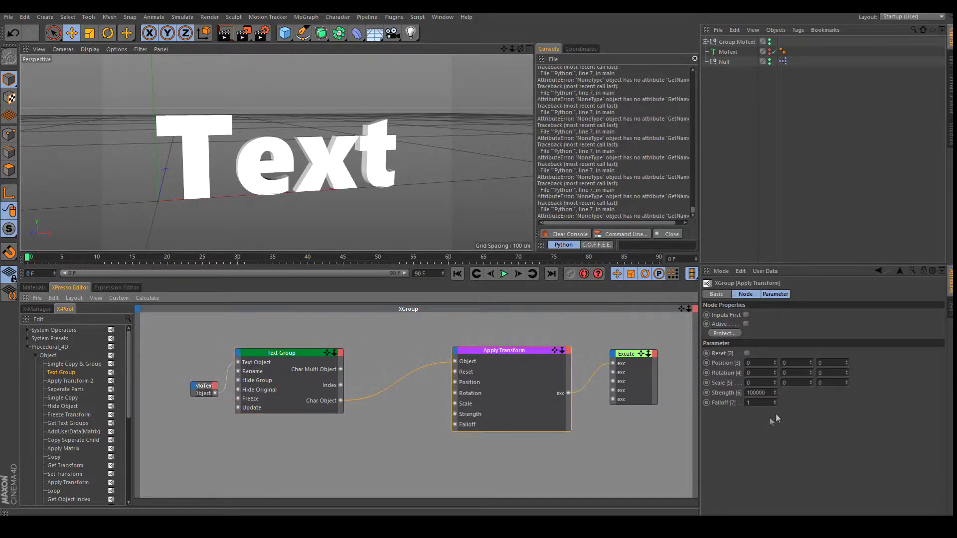
Experiment with Apply Transform's Position, Rotation and Falloff values on the letters.
{"action": "left_click_drag", "start_coordinate": [809, 360], "coordinate": [810, 343]}
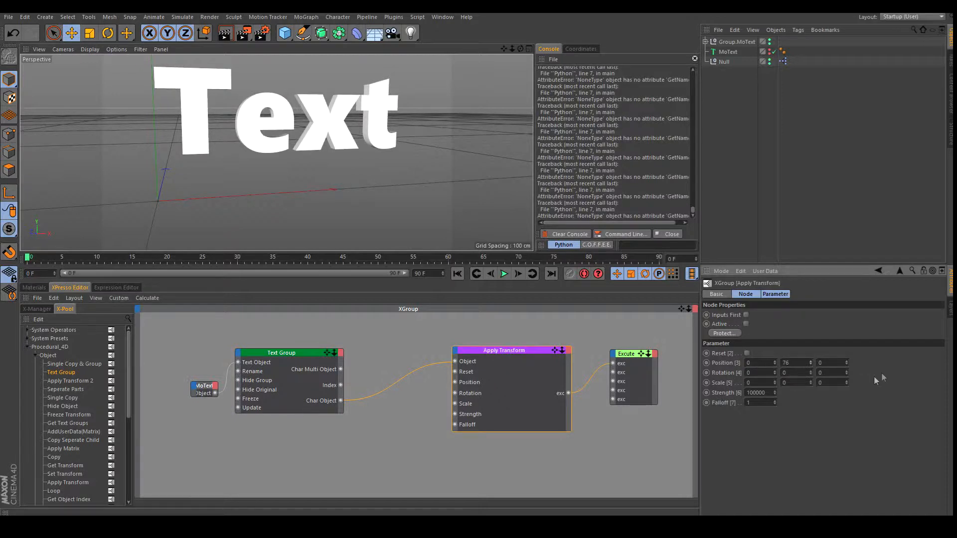
{"action": "left_click", "coordinate": [775, 371]}
{"action": "left_click", "coordinate": [775, 371]}
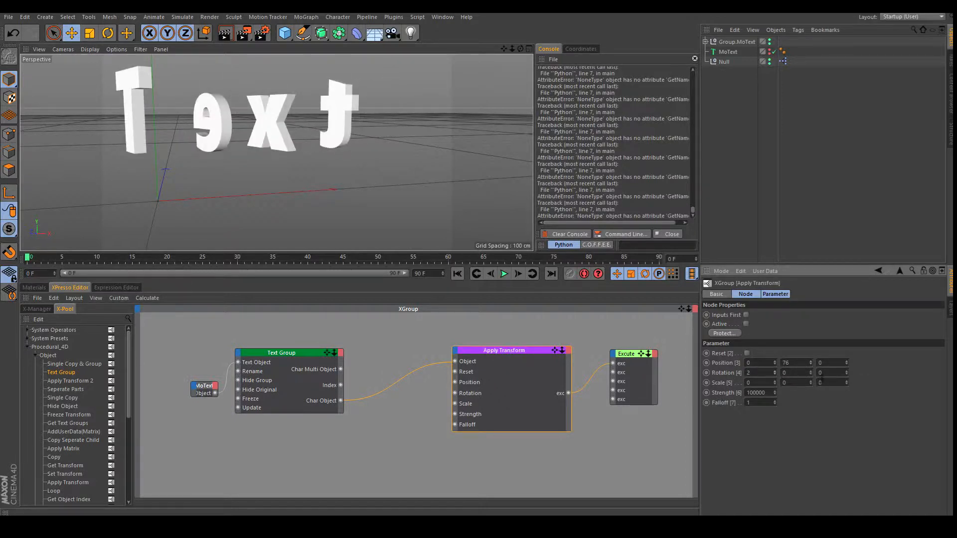
{"action": "left_click", "coordinate": [812, 371]}
{"action": "left_click", "coordinate": [811, 372]}
{"action": "left_click", "coordinate": [812, 373]}
{"action": "left_click", "coordinate": [812, 374]}
{"action": "left_click", "coordinate": [847, 371]}
{"action": "left_click", "coordinate": [847, 374]}
{"action": "type", "text": "0"}
{"action": "key", "text": "Return"}
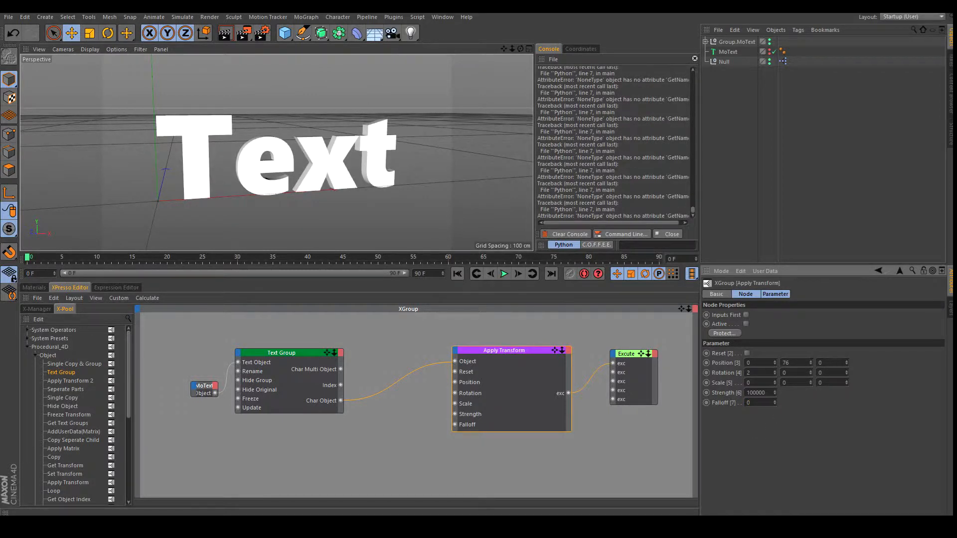
{"action": "left_click_drag", "start_coordinate": [775, 403], "coordinate": [775, 402]}
{"action": "left_click", "coordinate": [774, 404]}
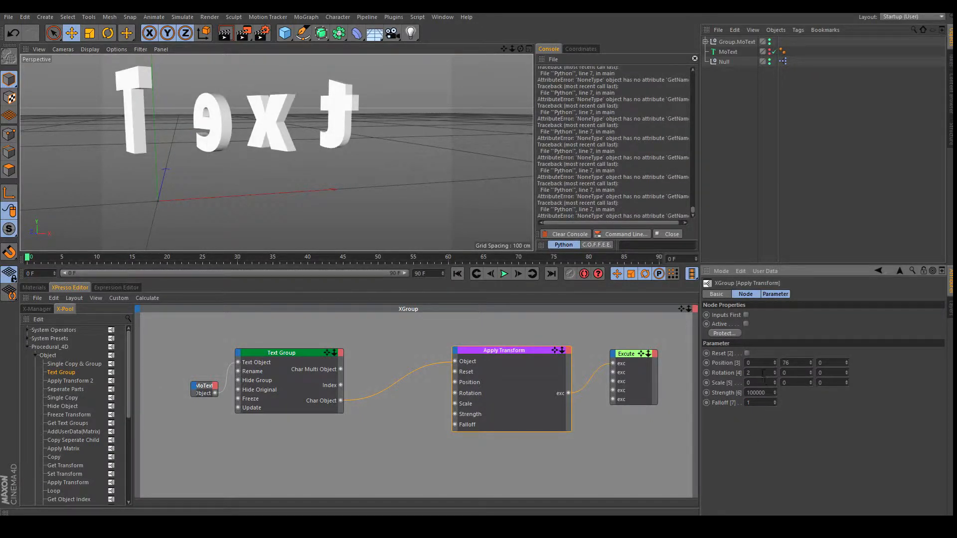
Reset Position Y to 0 and set Rotation Y to -1.6 so the letters lie flat.
{"action": "key", "text": "Return"}
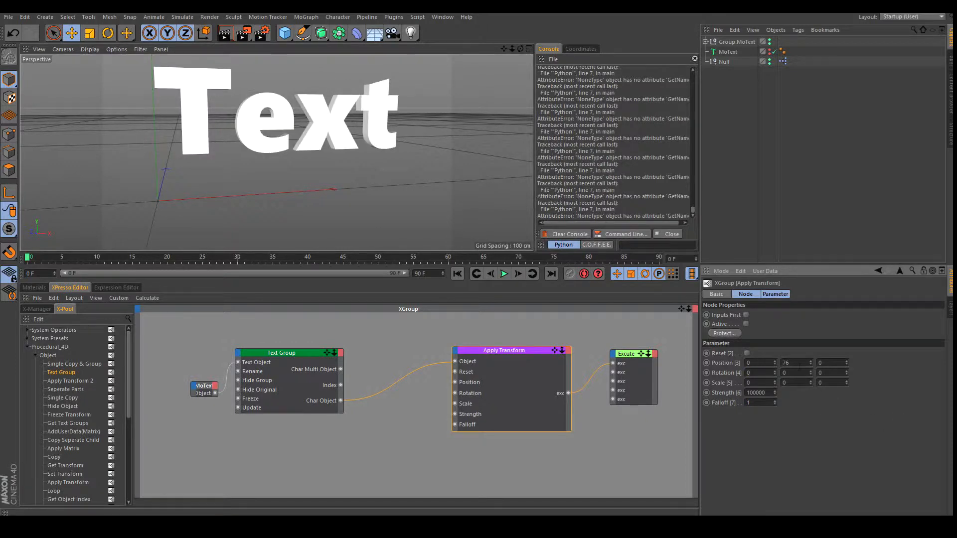
{"action": "type", "text": "0"}
{"action": "key", "text": "Return"}
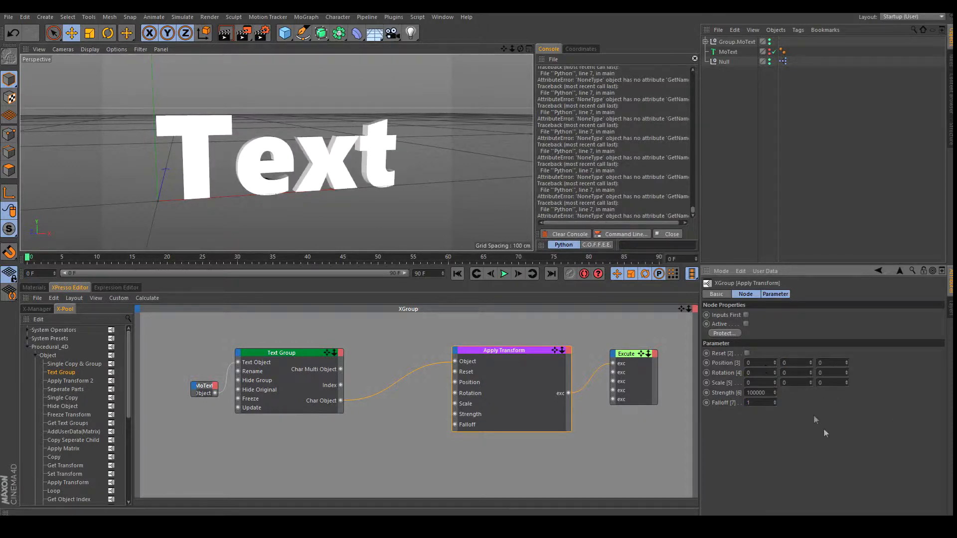
{"action": "left_click", "coordinate": [810, 373]}
{"action": "left_click", "coordinate": [804, 374]}
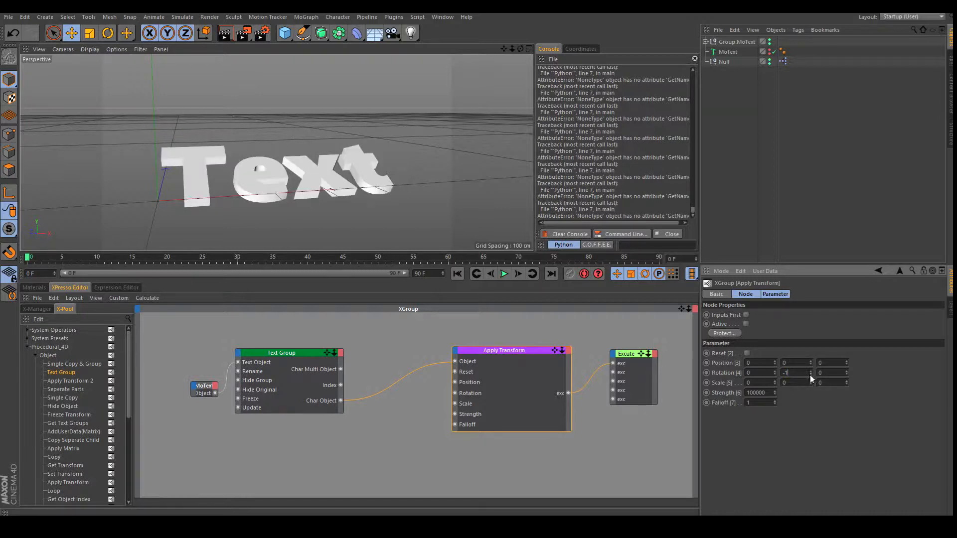
{"action": "left_click_drag", "start_coordinate": [813, 374], "coordinate": [814, 383]}
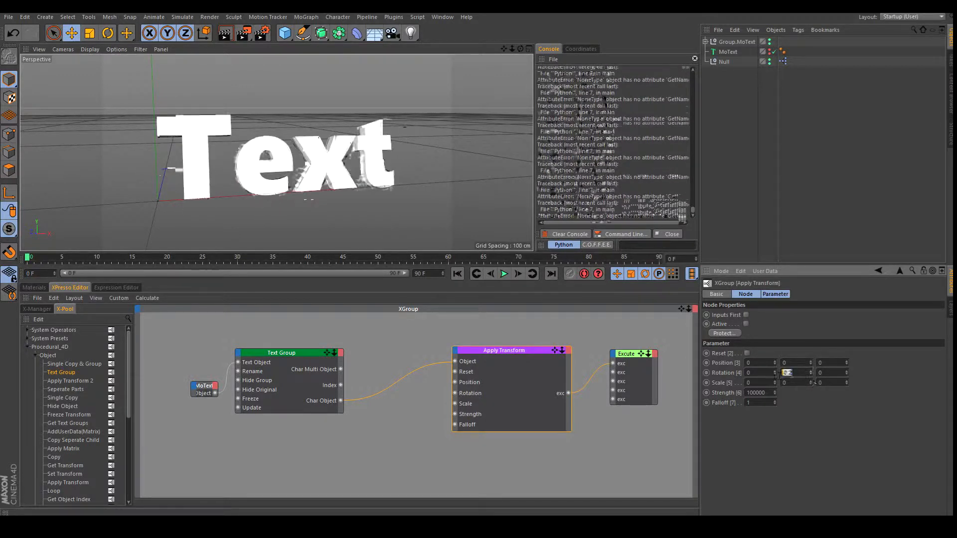
{"action": "key", "text": "BackSpace"}
{"action": "type", "text": "-1.6"}
{"action": "key", "text": "Return"}
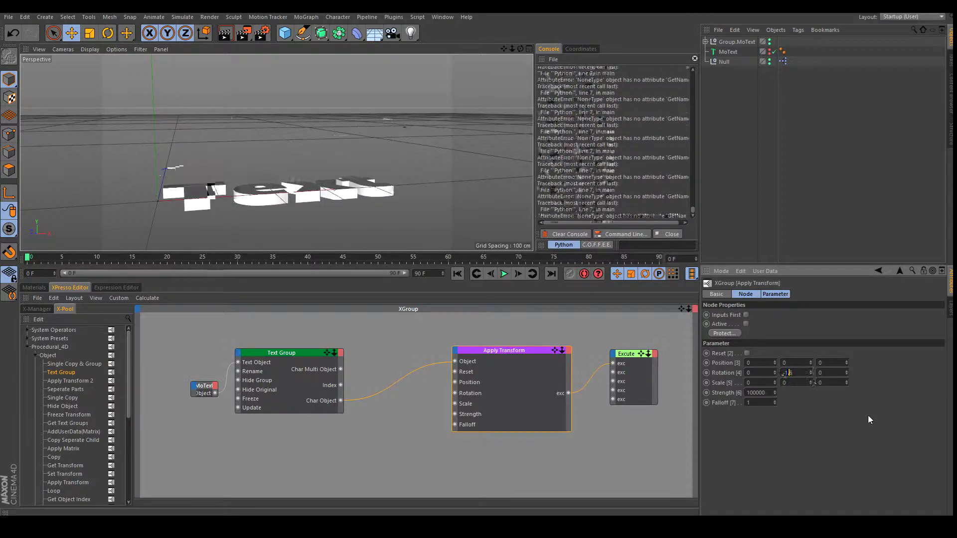
{"action": "left_click_drag", "start_coordinate": [521, 49], "coordinate": [478, 250]}
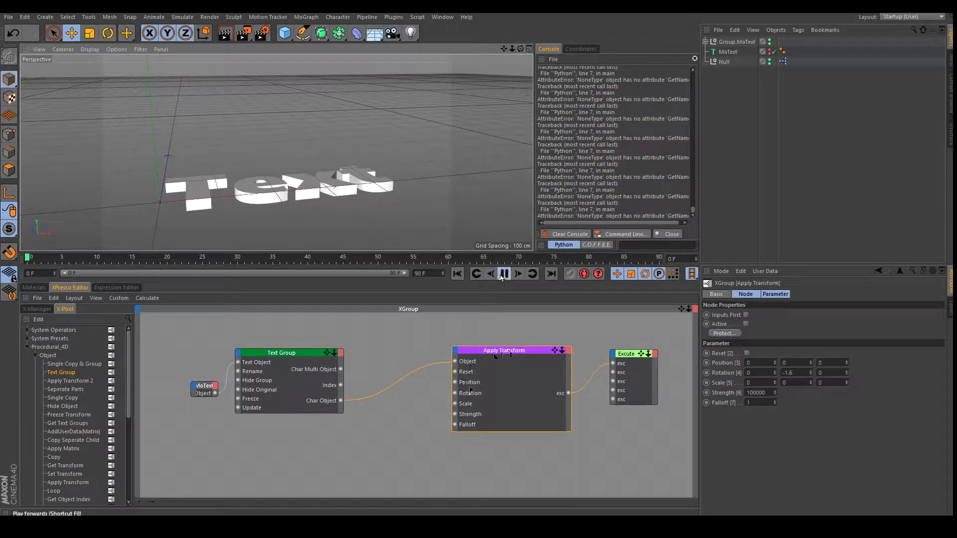
{"action": "left_click", "coordinate": [208, 436]}
Add a Wiggle Float node and connect its Result to Apply Transform's Falloff.
{"action": "scroll", "coordinate": [53, 427], "scroll_direction": "down", "scroll_amount": 5}
{"action": "left_click", "coordinate": [38, 402]}
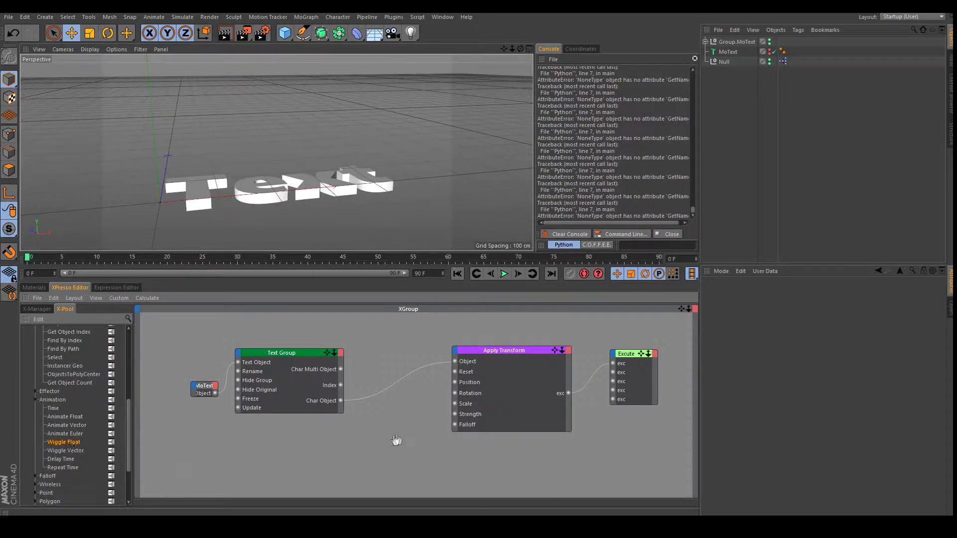
{"action": "left_click_drag", "start_coordinate": [396, 439], "coordinate": [396, 434]}
{"action": "left_click_drag", "start_coordinate": [250, 454], "coordinate": [188, 339]}
{"action": "left_click_drag", "start_coordinate": [267, 355], "coordinate": [214, 344]}
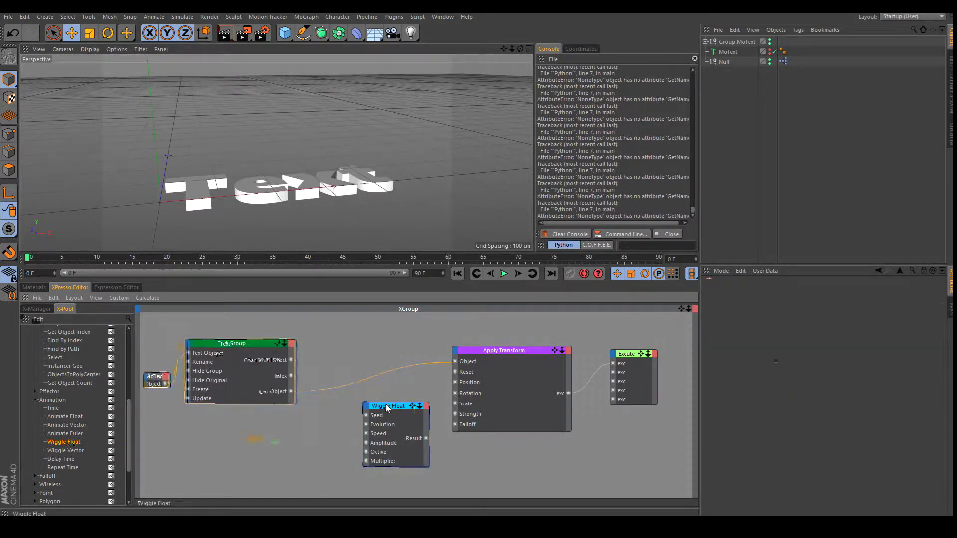
{"action": "left_click_drag", "start_coordinate": [419, 440], "coordinate": [402, 427]}
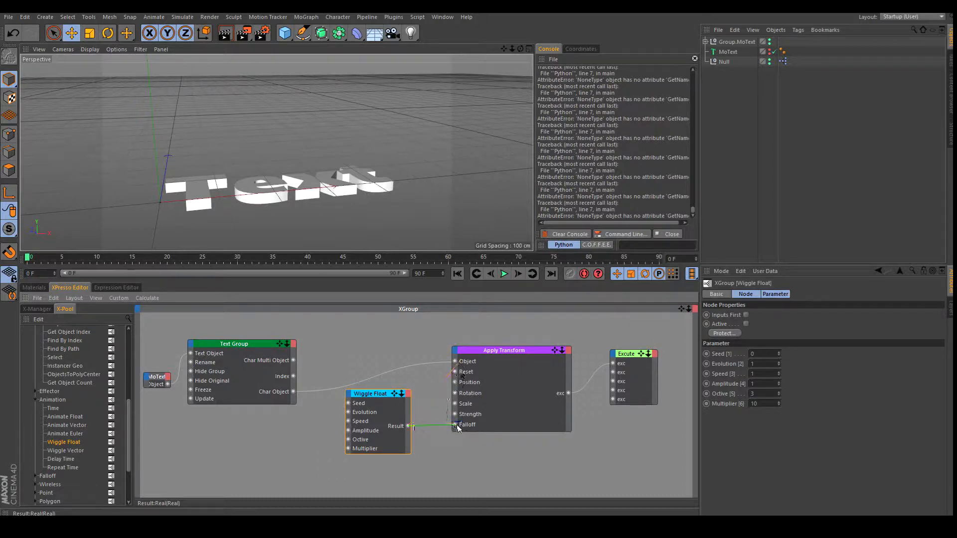
{"action": "left_click_drag", "start_coordinate": [458, 428], "coordinate": [458, 428]}
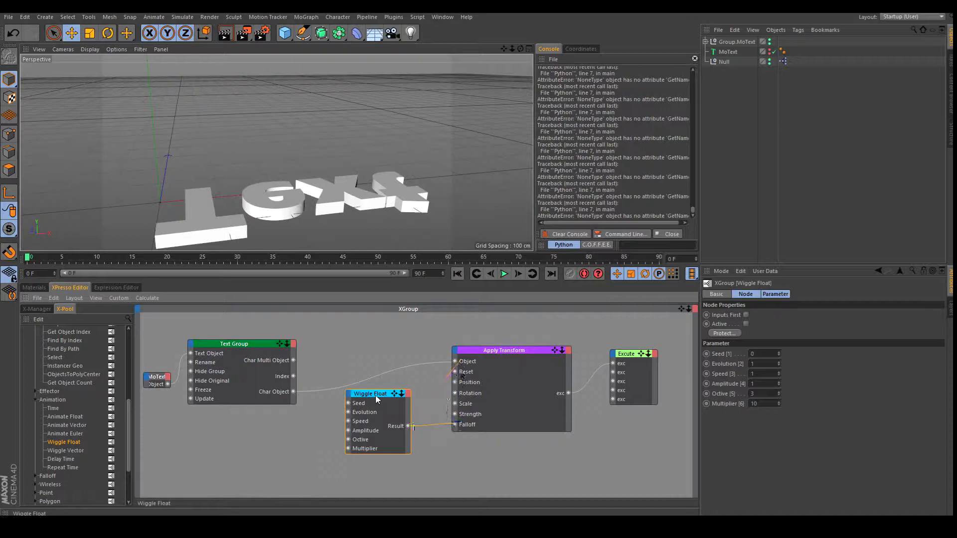
{"action": "left_click_drag", "start_coordinate": [375, 396], "coordinate": [361, 396]}
Set the Wiggle Float Octive to 1 and play back the animation.
{"action": "left_click", "coordinate": [504, 274]}
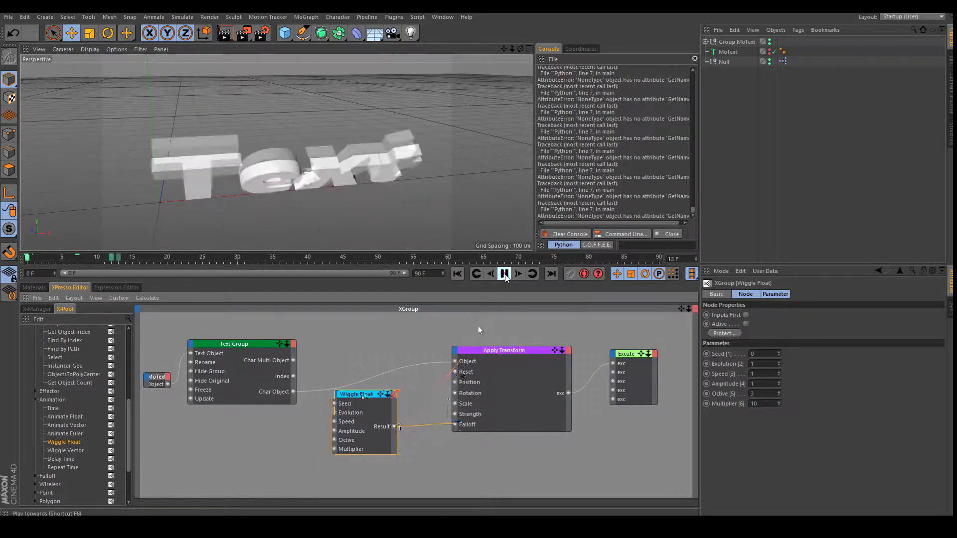
{"action": "left_click", "coordinate": [505, 274]}
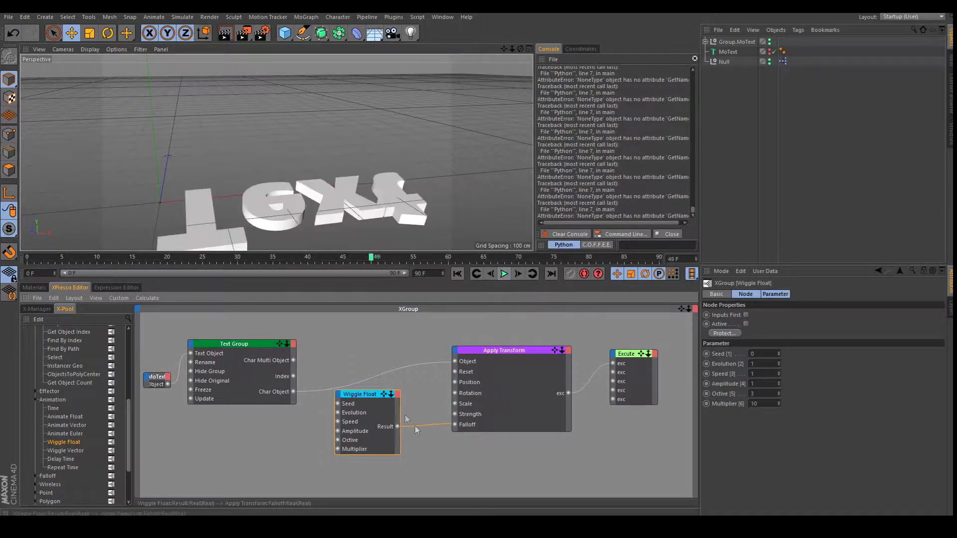
{"action": "left_click", "coordinate": [762, 393]}
{"action": "type", "text": "1"}
{"action": "key", "text": "Return"}
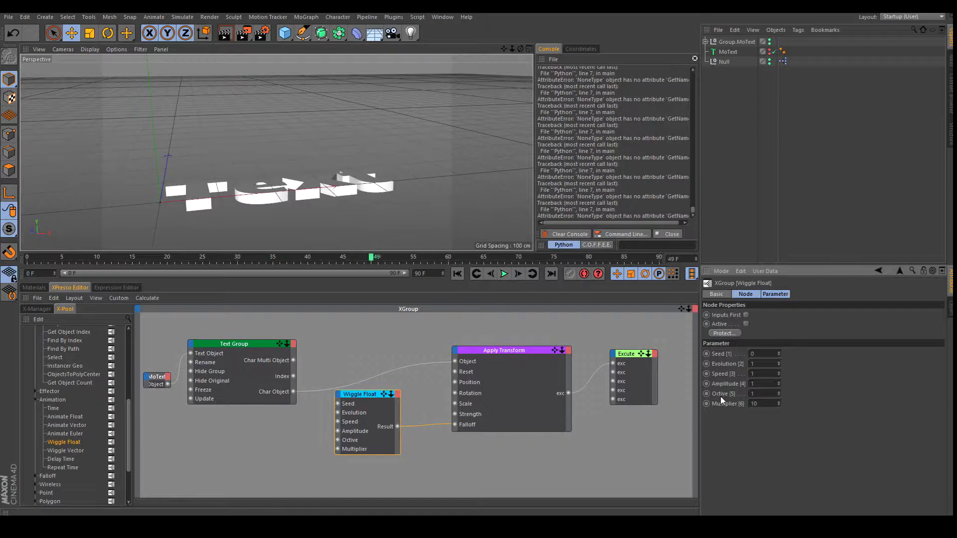
{"action": "left_click", "coordinate": [460, 275]}
{"action": "left_click", "coordinate": [505, 275]}
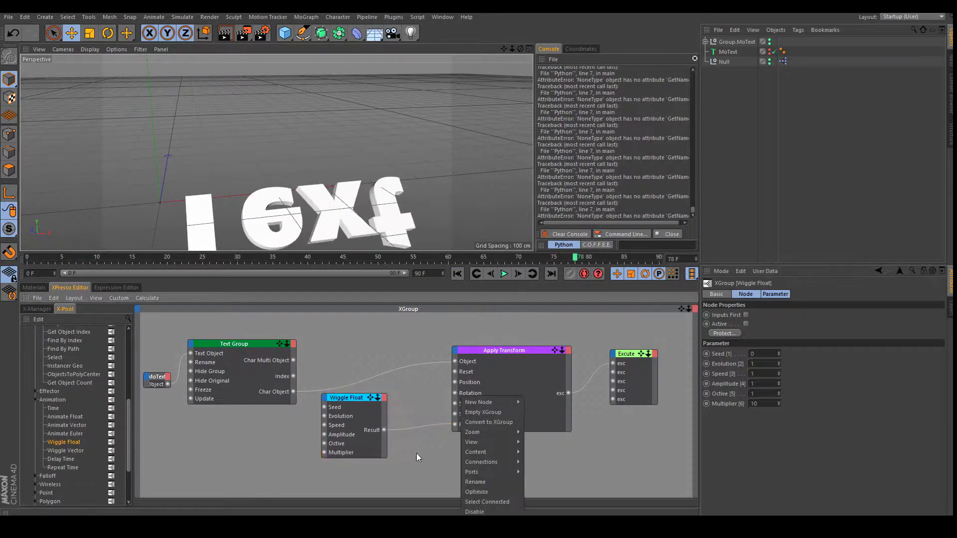
{"action": "left_click", "coordinate": [417, 456]}
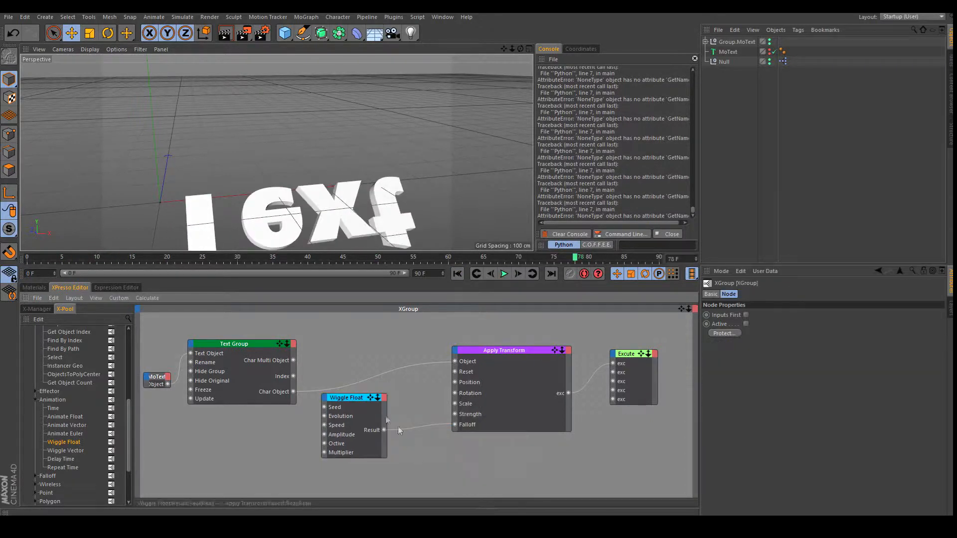
{"action": "left_click_drag", "start_coordinate": [355, 399], "coordinate": [348, 398]}
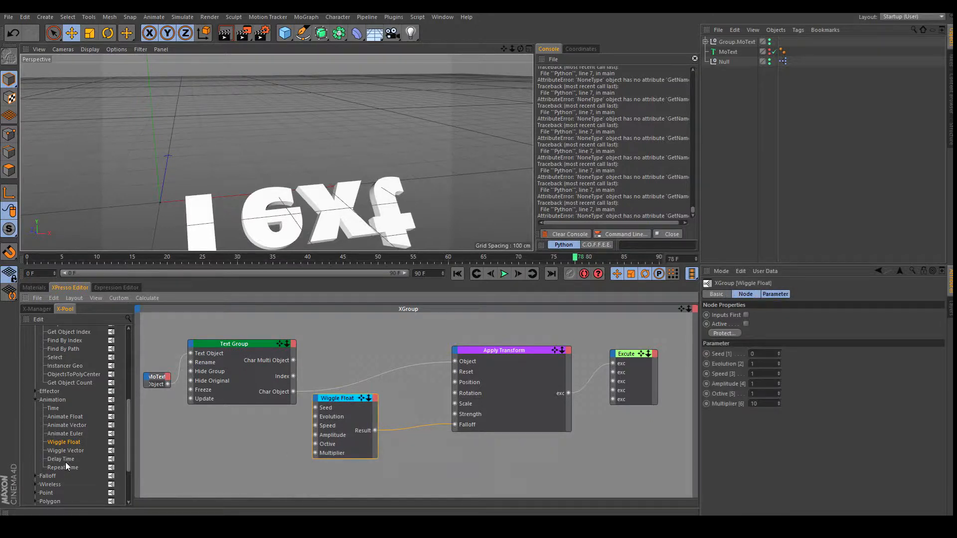
Insert a Remap Falloff node between Wiggle Float and Apply Transform's Falloff, then preview.
{"action": "scroll", "coordinate": [65, 464], "scroll_direction": "down", "scroll_amount": 5}
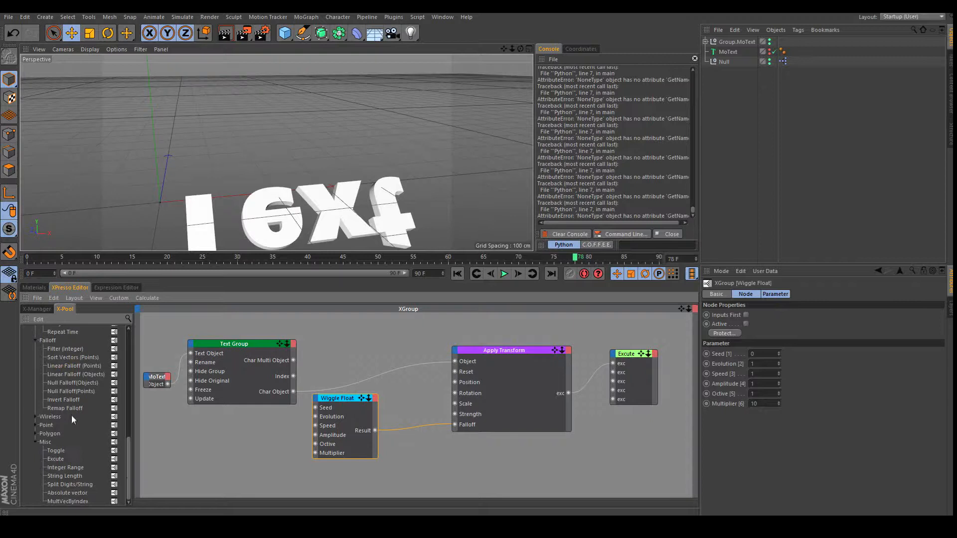
{"action": "left_click_drag", "start_coordinate": [418, 463], "coordinate": [418, 463]}
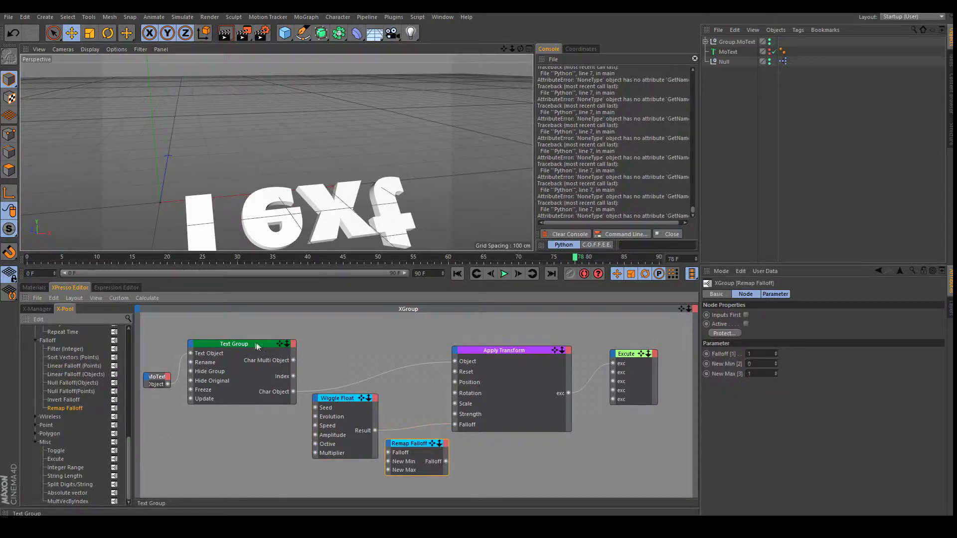
{"action": "left_click_drag", "start_coordinate": [257, 346], "coordinate": [235, 351]}
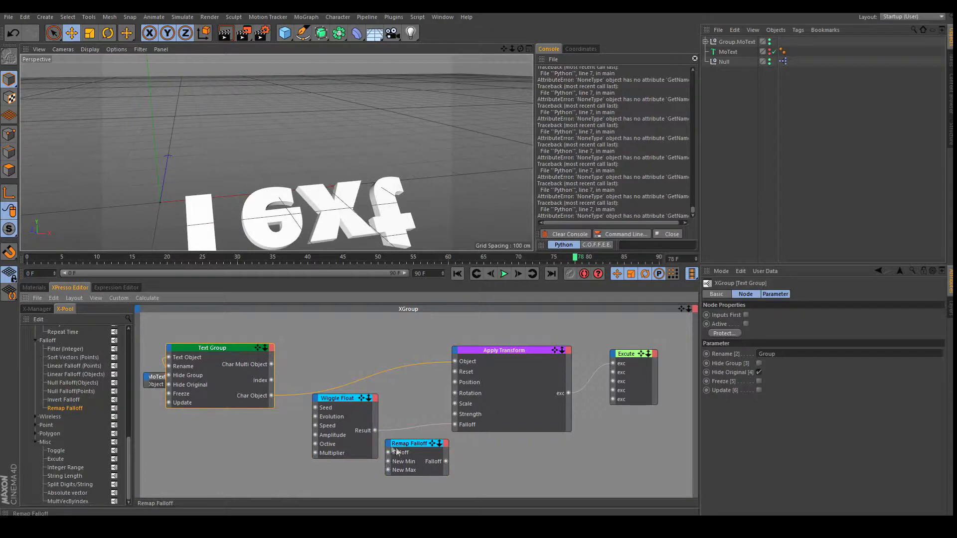
{"action": "left_click_drag", "start_coordinate": [409, 450], "coordinate": [455, 425]}
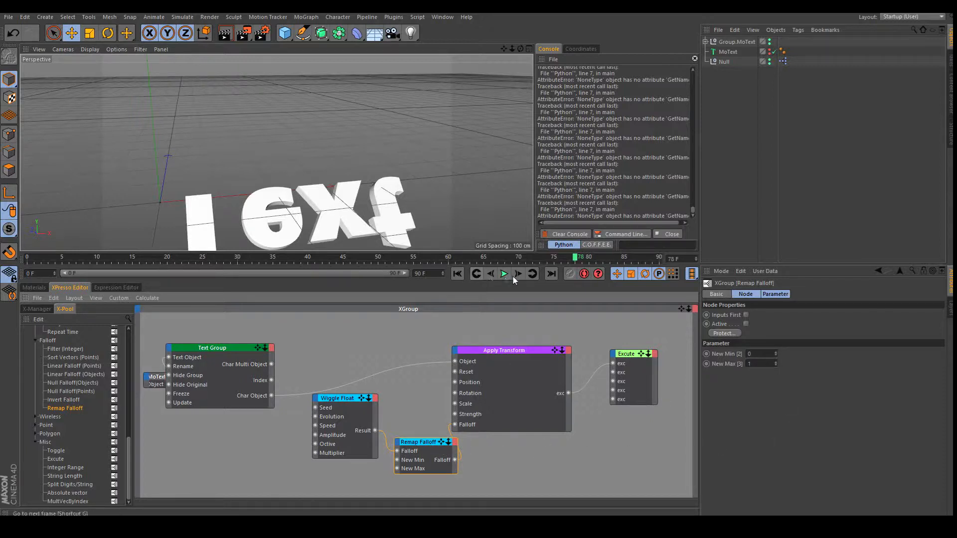
{"action": "left_click", "coordinate": [458, 274]}
{"action": "key", "text": "F8"}
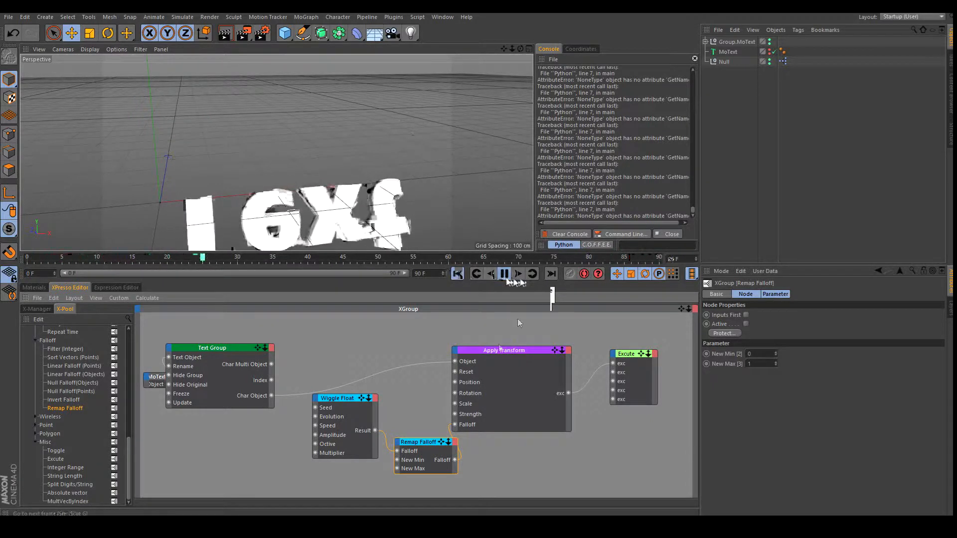
Set the Wiggle Float Multiplier to 1.
{"action": "left_click", "coordinate": [354, 398]}
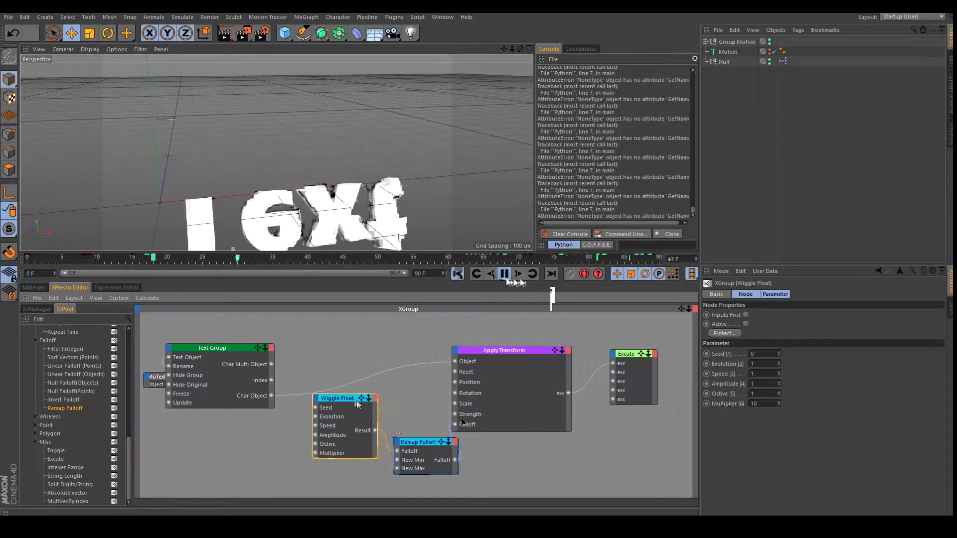
{"action": "left_click_drag", "start_coordinate": [759, 404], "coordinate": [739, 413]}
{"action": "type", "text": "1"}
{"action": "key", "text": "Return"}
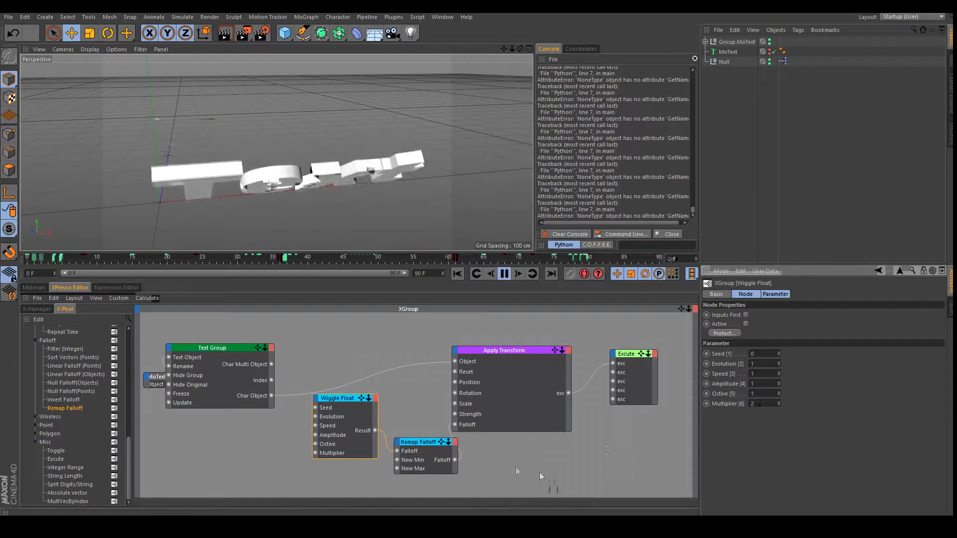
Try a Remap Falloff New Max of 2, then set it back to 1.
{"action": "left_click", "coordinate": [431, 441]}
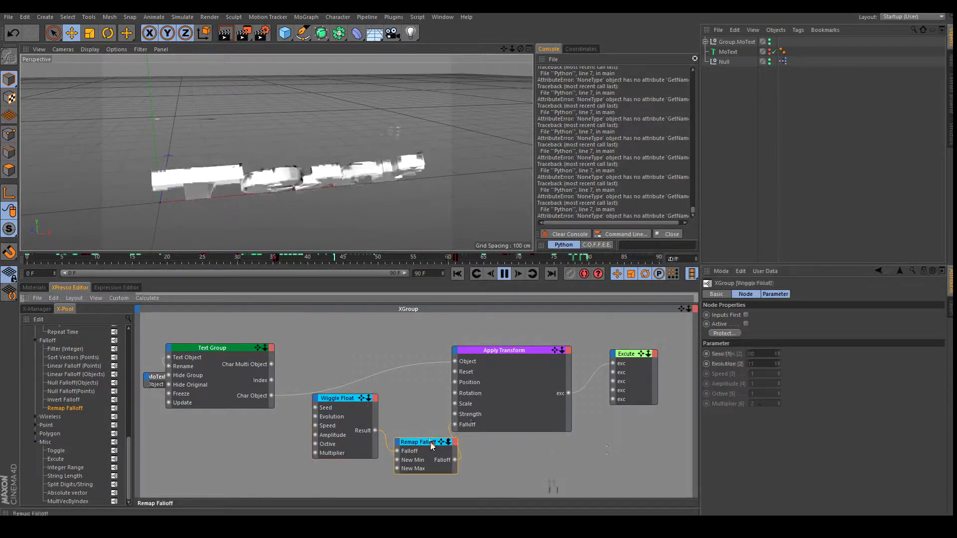
{"action": "left_click_drag", "start_coordinate": [763, 365], "coordinate": [739, 376]}
{"action": "type", "text": "2"}
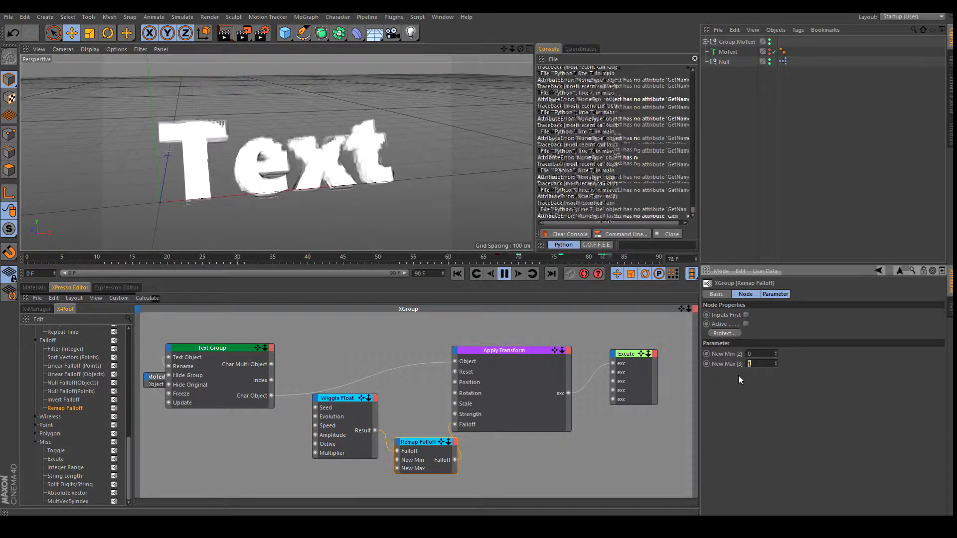
{"action": "key", "text": "Return"}
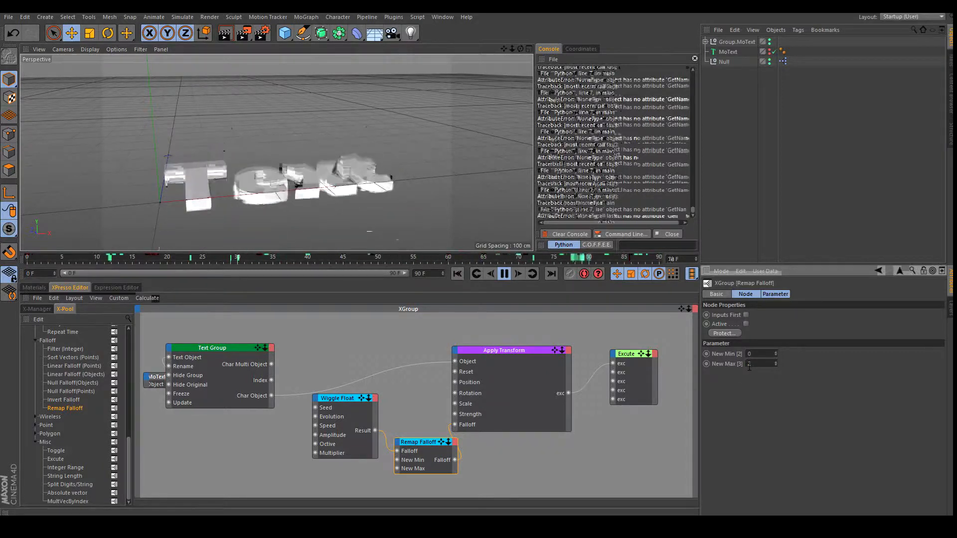
{"action": "left_click_drag", "start_coordinate": [751, 365], "coordinate": [740, 382]}
{"action": "type", "text": "1"}
{"action": "key", "text": "Return"}
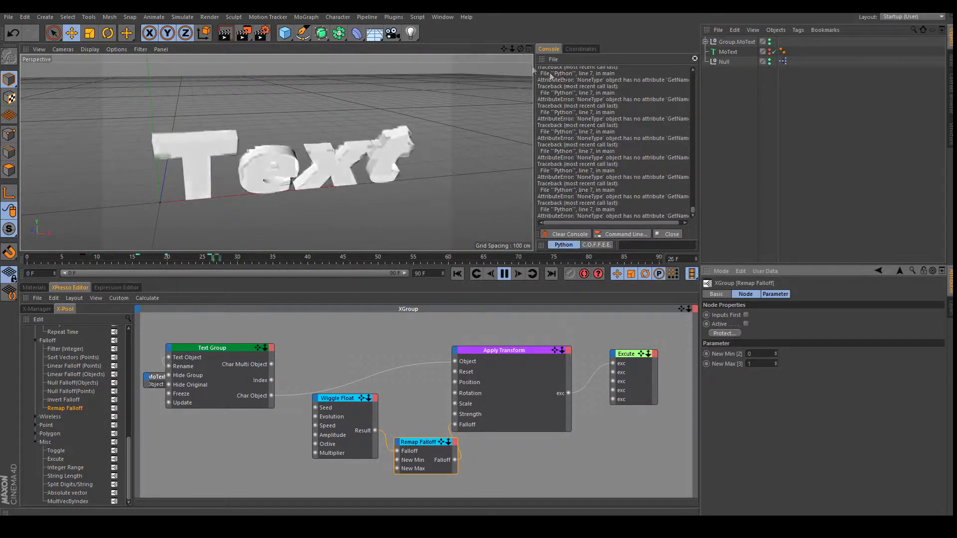
Pull the MoText node out from behind Text Group and reposition Text Group.
{"action": "left_click_drag", "start_coordinate": [683, 310], "coordinate": [709, 310]}
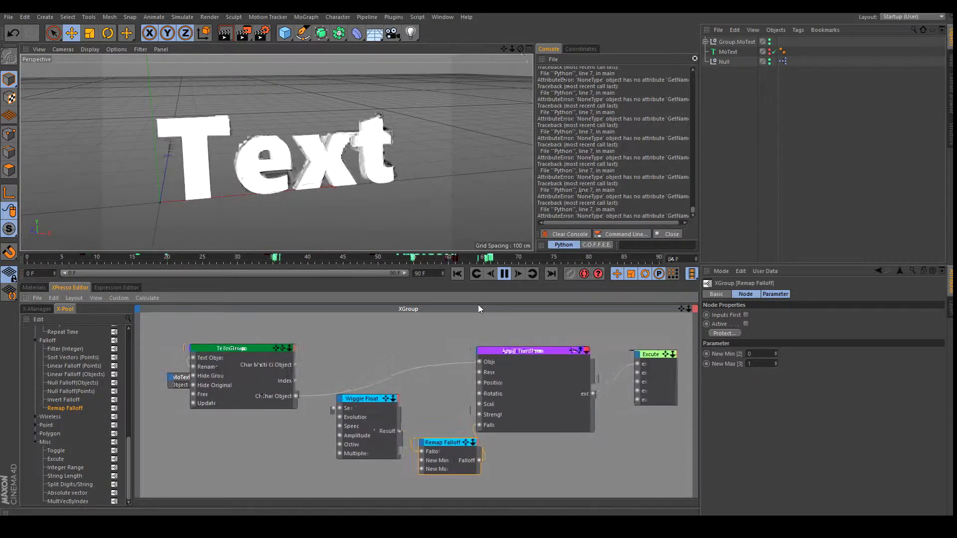
{"action": "left_click_drag", "start_coordinate": [179, 377], "coordinate": [150, 364]}
{"action": "left_click_drag", "start_coordinate": [246, 351], "coordinate": [241, 339]}
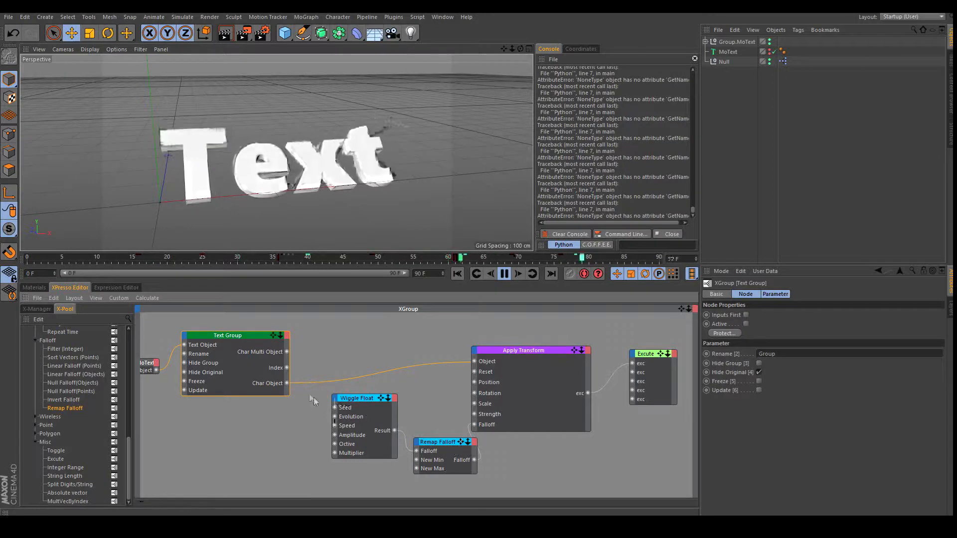
Wire Text Group's Index output into Wiggle Float's Seed input.
{"action": "left_click_drag", "start_coordinate": [286, 369], "coordinate": [334, 408]}
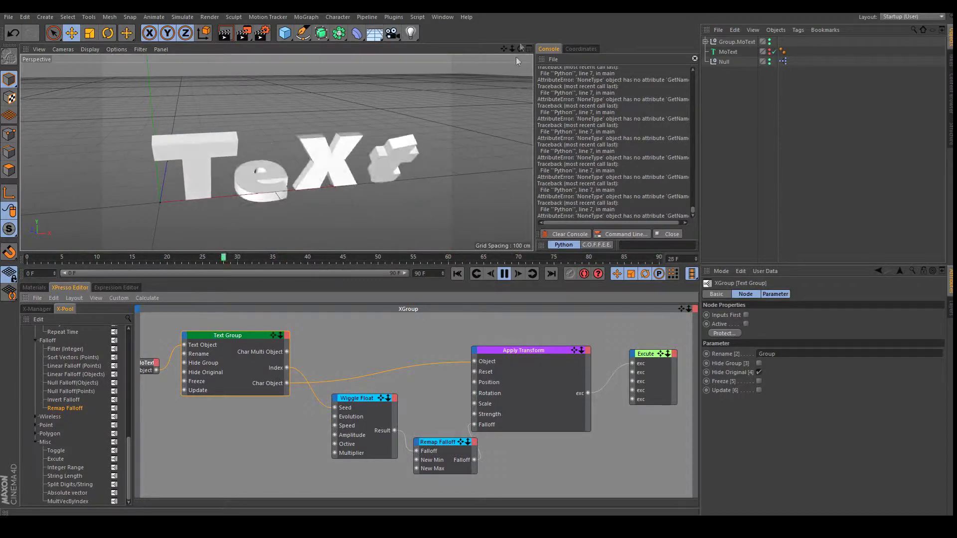
{"action": "left_click_drag", "start_coordinate": [520, 49], "coordinate": [478, 250]}
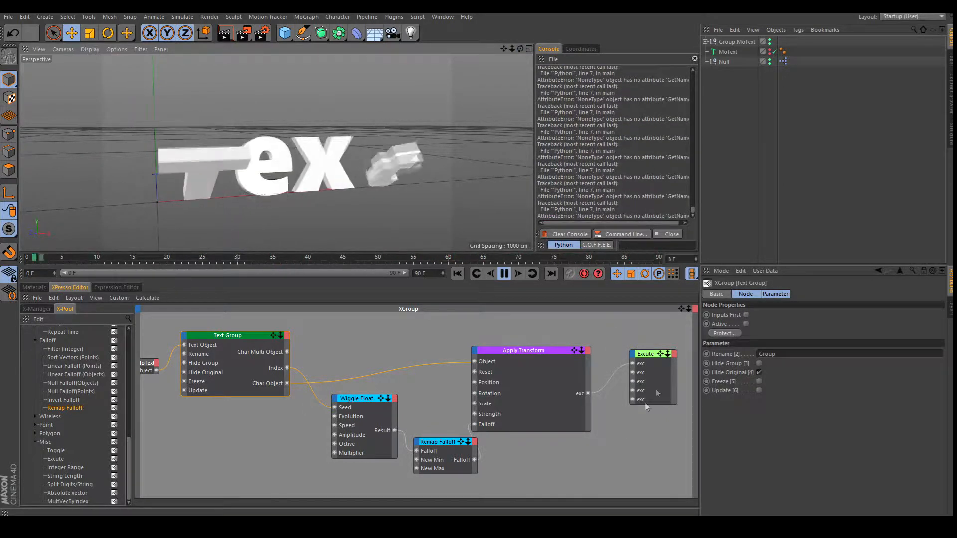
{"action": "left_click_drag", "start_coordinate": [681, 309], "coordinate": [480, 308]}
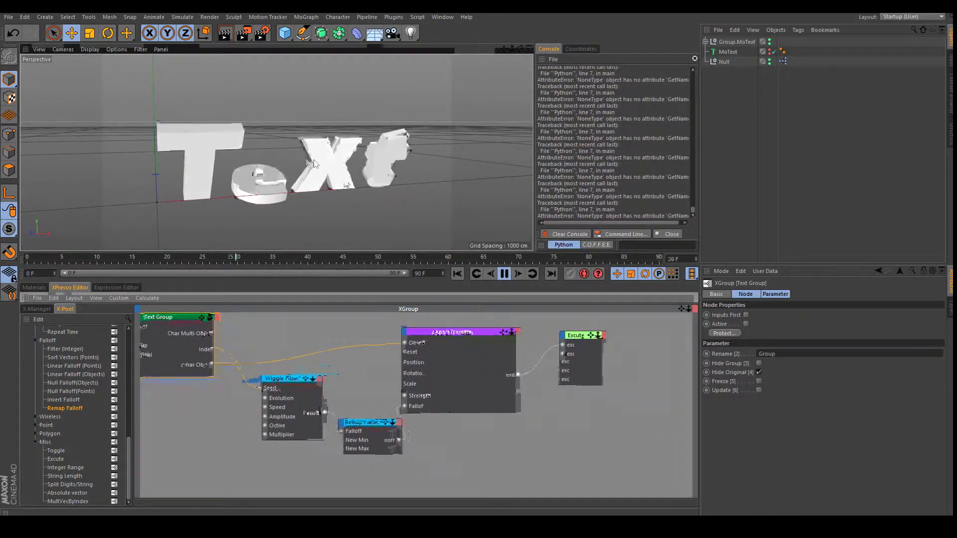
{"action": "left_click", "coordinate": [573, 433]}
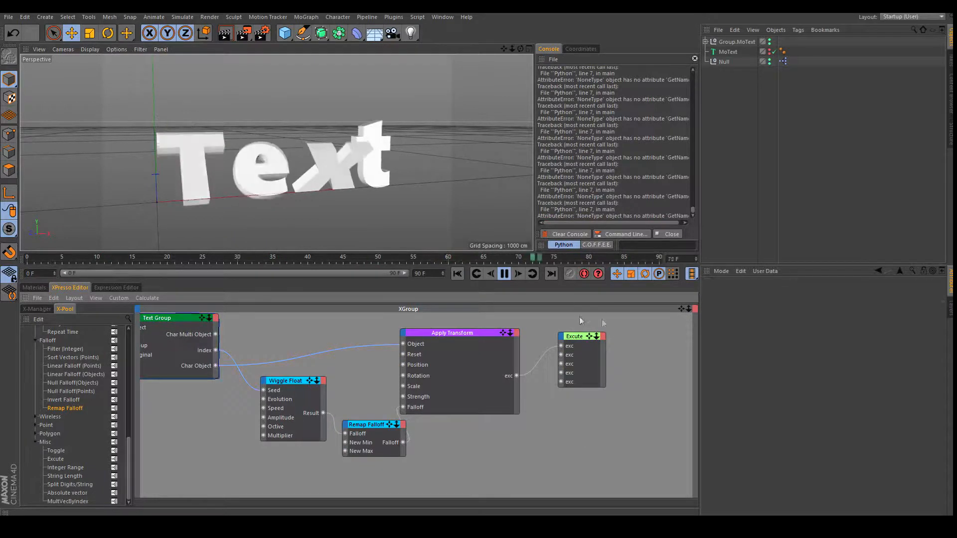
{"action": "left_click_drag", "start_coordinate": [689, 309], "coordinate": [479, 309]}
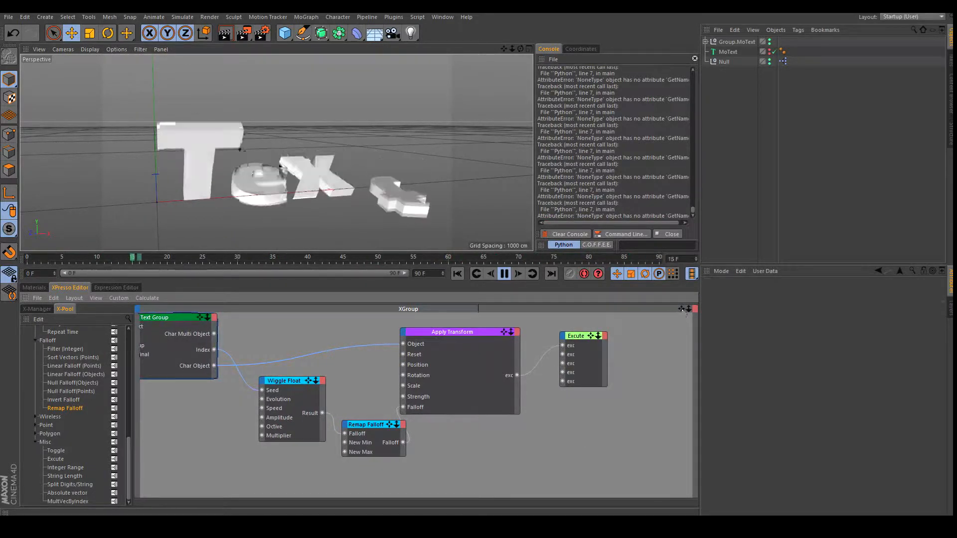
{"action": "left_click_drag", "start_coordinate": [682, 309], "coordinate": [707, 311]}
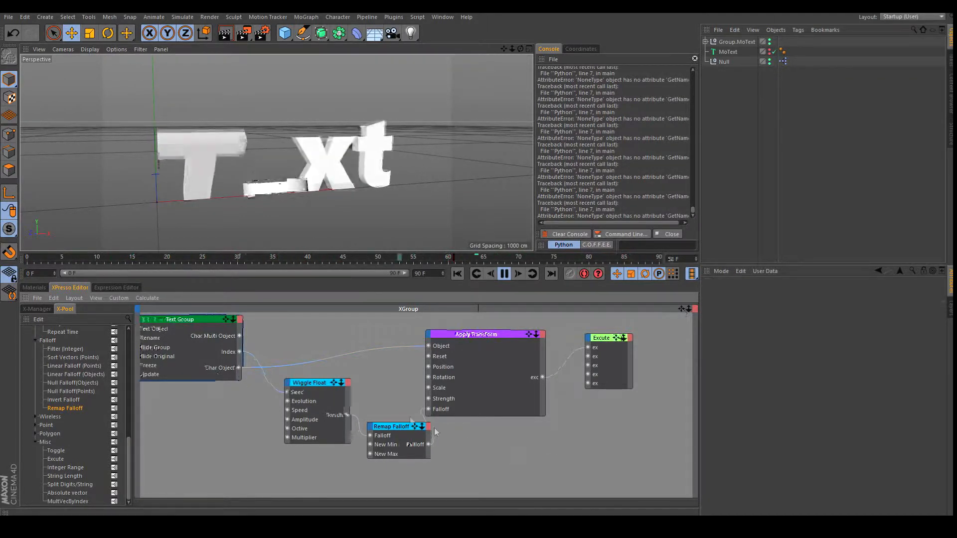
Move the Wiggle Float and Remap Falloff nodes together up and left.
{"action": "left_click_drag", "start_coordinate": [399, 473], "coordinate": [305, 385]}
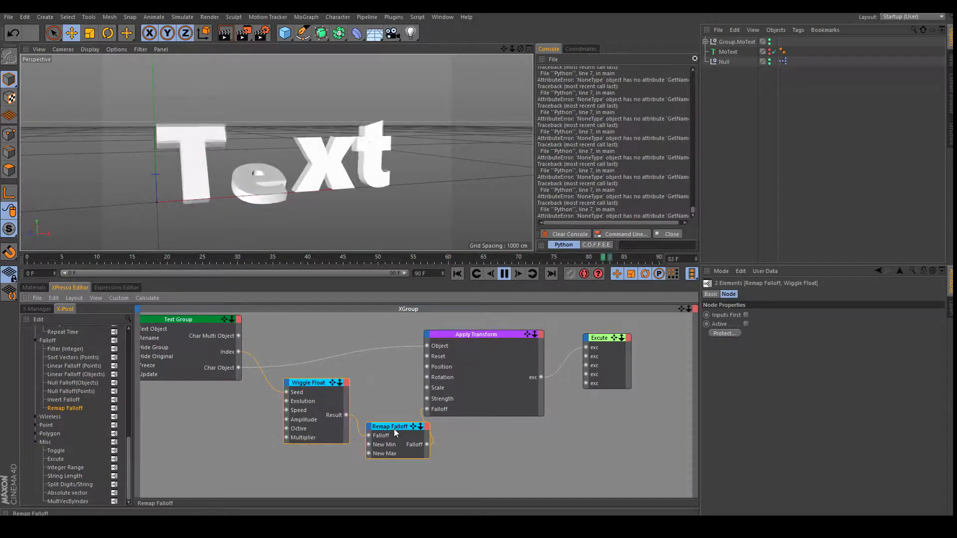
{"action": "left_click_drag", "start_coordinate": [394, 428], "coordinate": [369, 419]}
{"action": "left_click", "coordinate": [493, 452]}
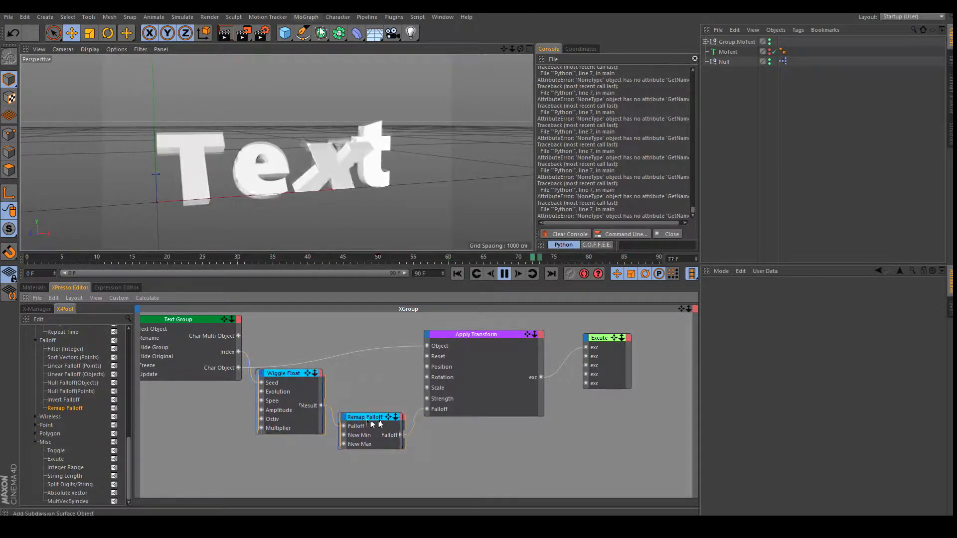
{"action": "left_click_drag", "start_coordinate": [321, 33], "coordinate": [420, 52]}
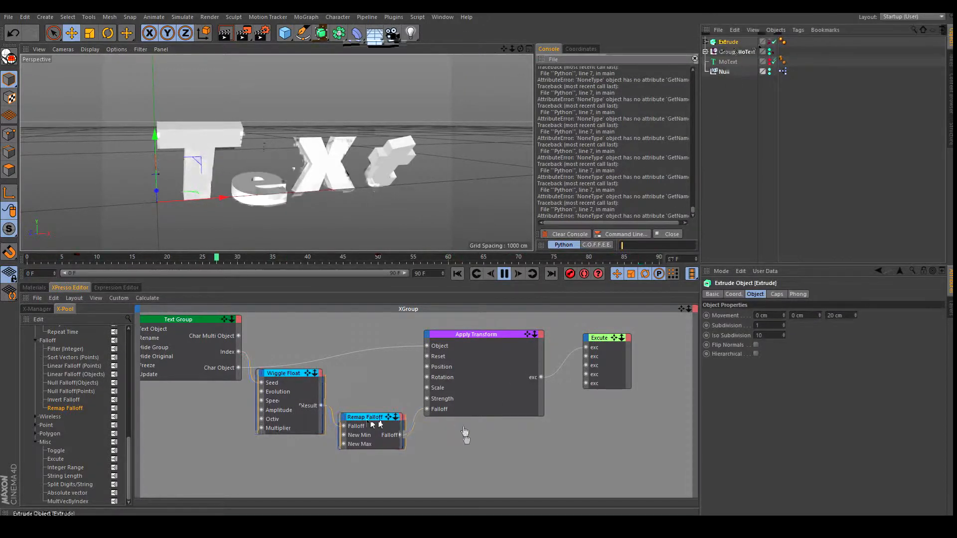
Add the Extrude as a node and wire Char Object into its Object input.
{"action": "left_click_drag", "start_coordinate": [464, 444], "coordinate": [464, 443]}
{"action": "left_click", "coordinate": [451, 437]}
{"action": "left_click", "coordinate": [415, 473]}
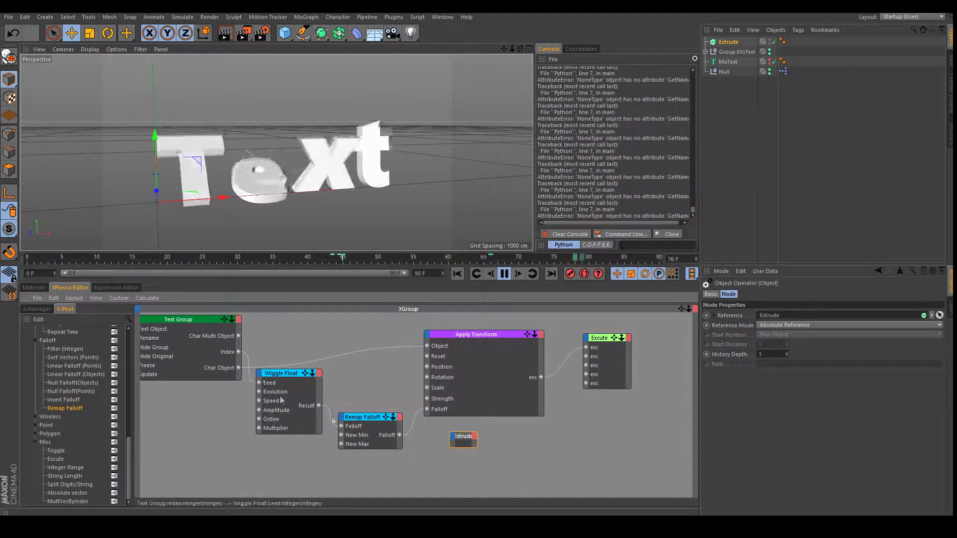
{"action": "left_click_drag", "start_coordinate": [250, 382], "coordinate": [456, 439]}
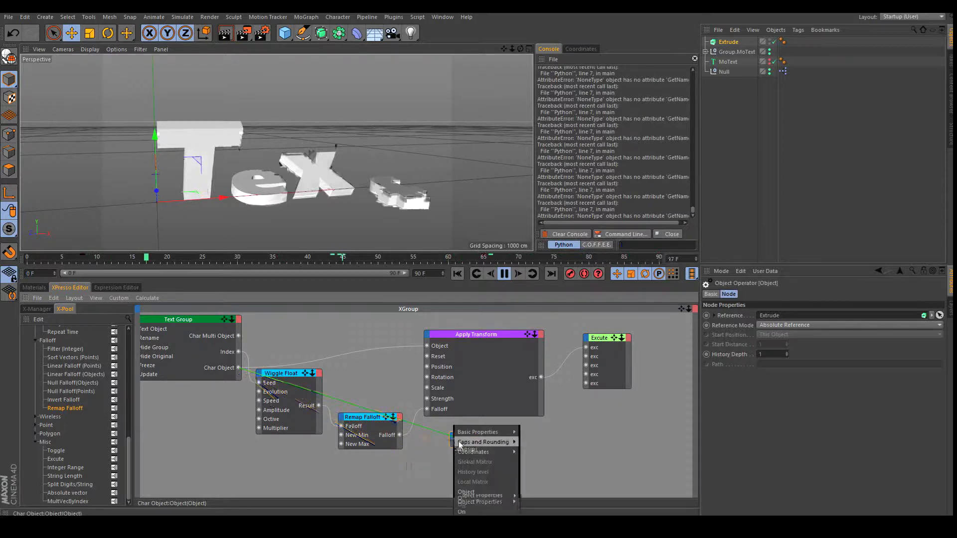
{"action": "left_click", "coordinate": [483, 490]}
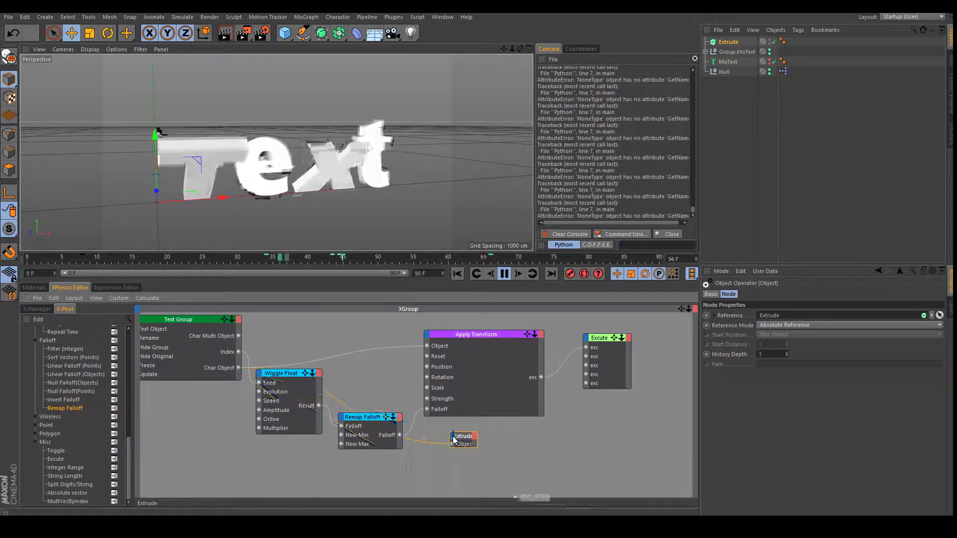
Add a Movement . Z input to the Extrude node and show its full port labels.
{"action": "left_click", "coordinate": [452, 437]}
{"action": "mouse_move", "coordinate": [494, 493]}
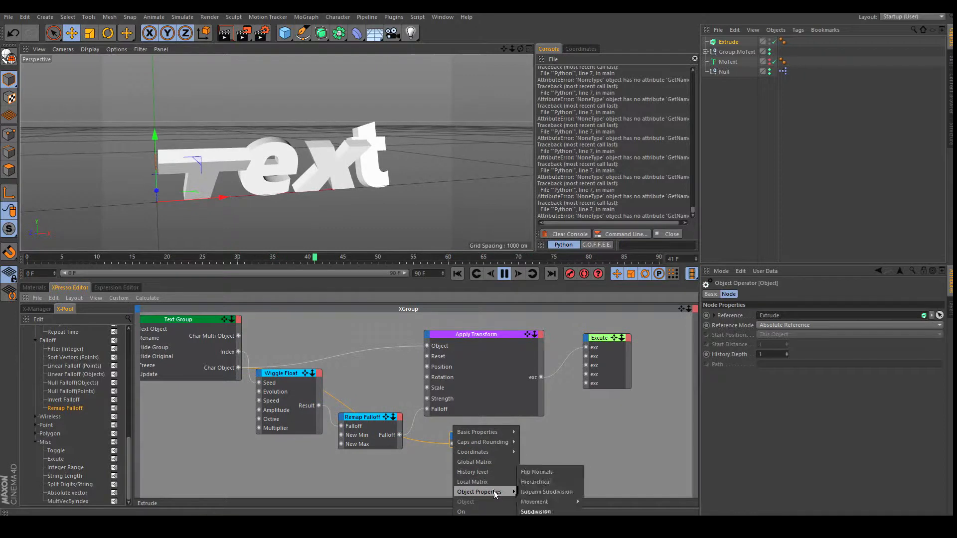
{"action": "mouse_move", "coordinate": [565, 505]}
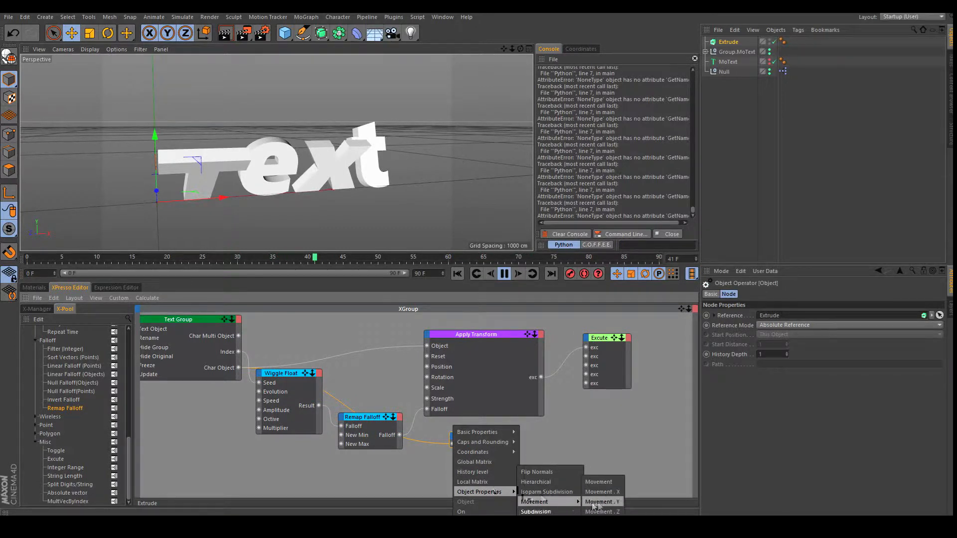
{"action": "left_click", "coordinate": [612, 512]}
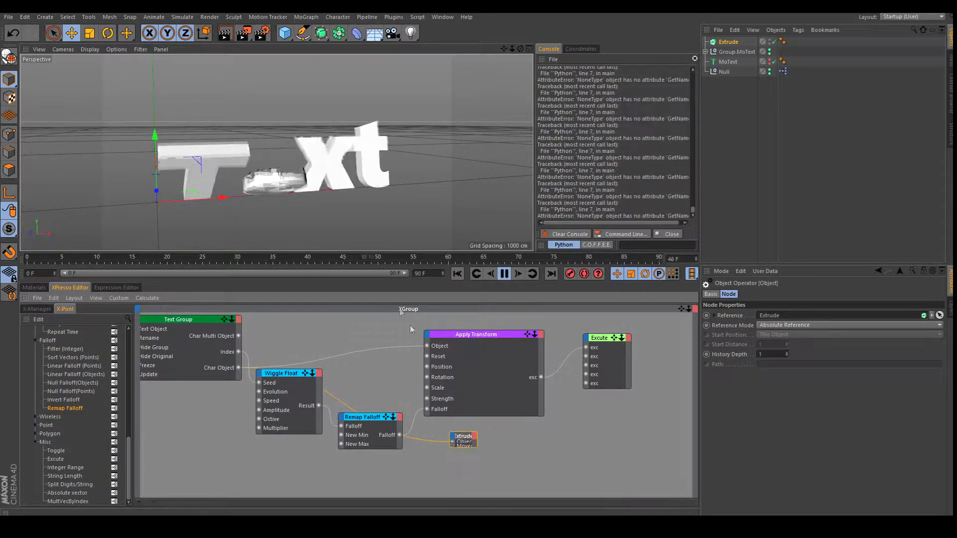
{"action": "right_click", "coordinate": [463, 436]}
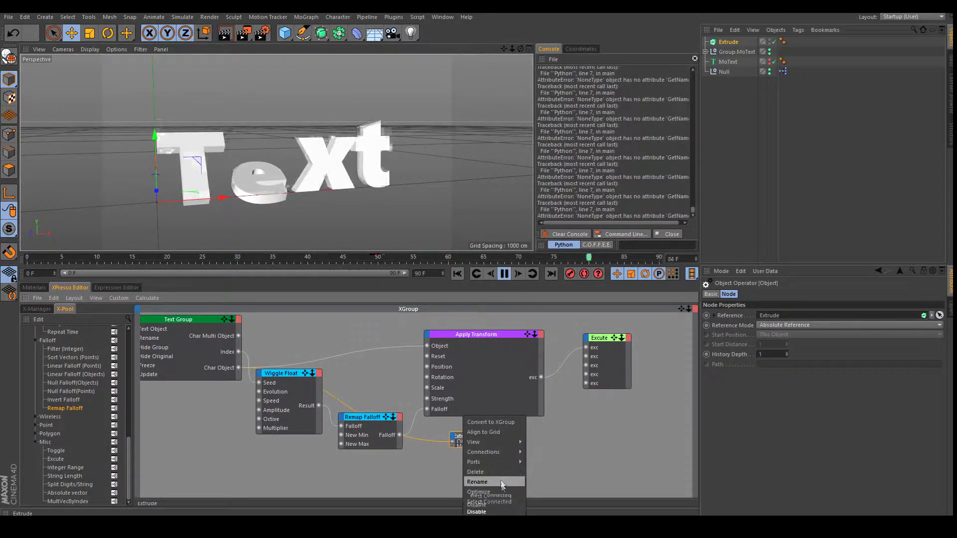
{"action": "left_click", "coordinate": [502, 490]}
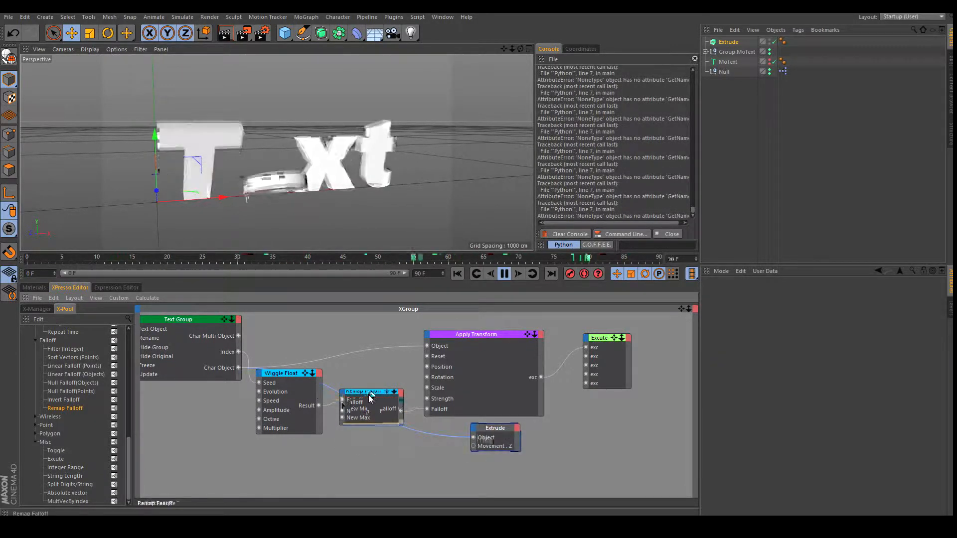
Duplicate the Remap Falloff and wire Wiggle Float's Result through it into Extrude's Movement.Z.
{"action": "left_click_drag", "start_coordinate": [374, 408], "coordinate": [375, 457], "text": "ctrl"}
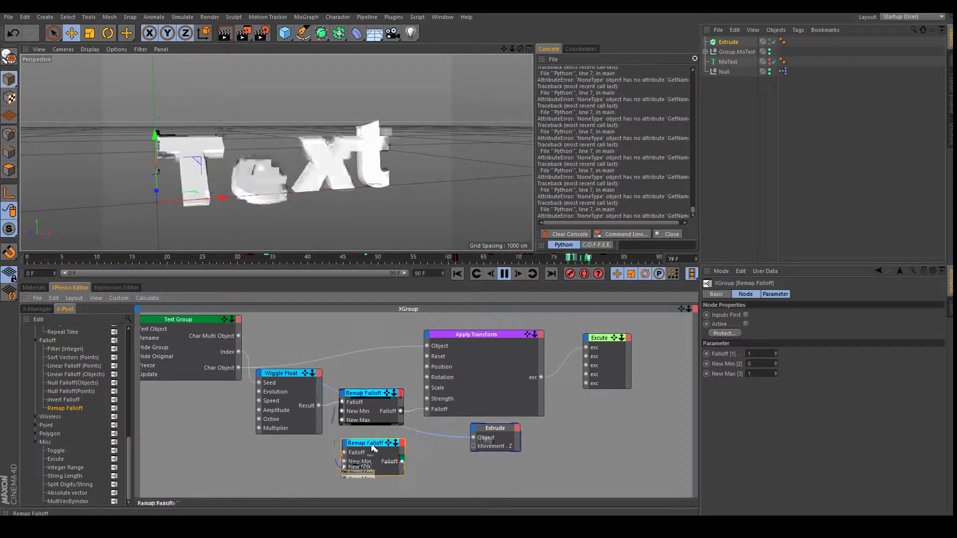
{"action": "left_click_drag", "start_coordinate": [318, 405], "coordinate": [375, 438]}
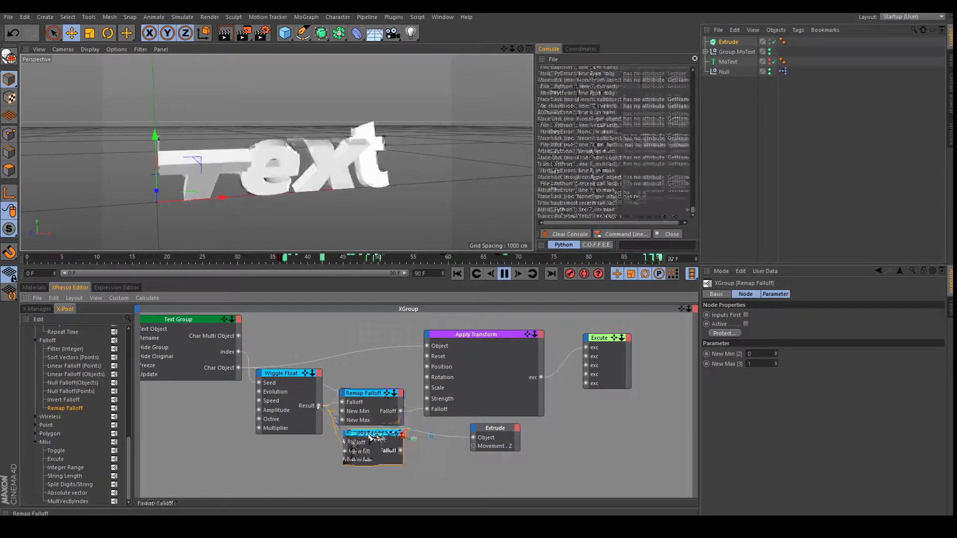
{"action": "left_click_drag", "start_coordinate": [406, 452], "coordinate": [470, 453]}
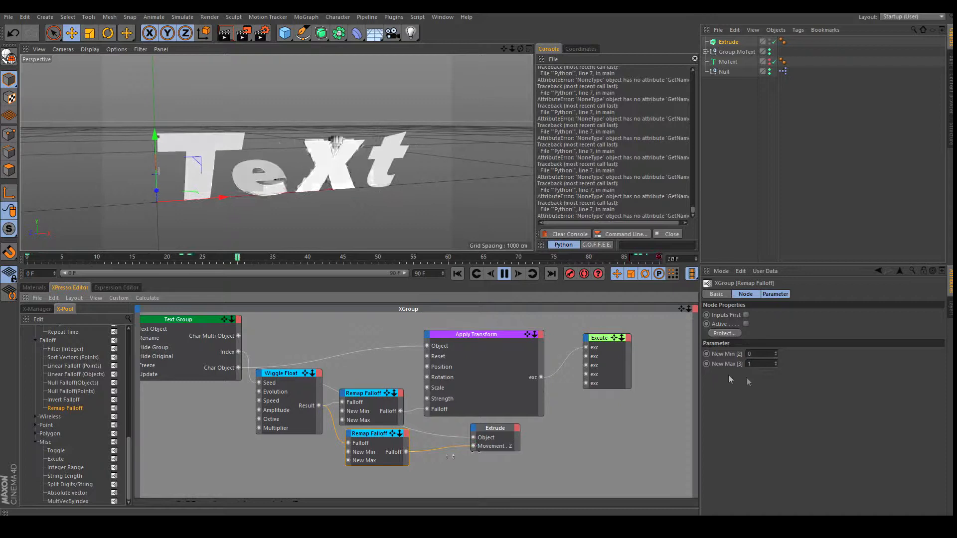
Set the second Remap Falloff's New Max to 300.
{"action": "mouse_move", "coordinate": [775, 363]}
{"action": "left_mouse_down"}
{"action": "mouse_move", "coordinate": [775, 313]}
{"action": "mouse_move", "coordinate": [778, 372]}
{"action": "left_mouse_up"}
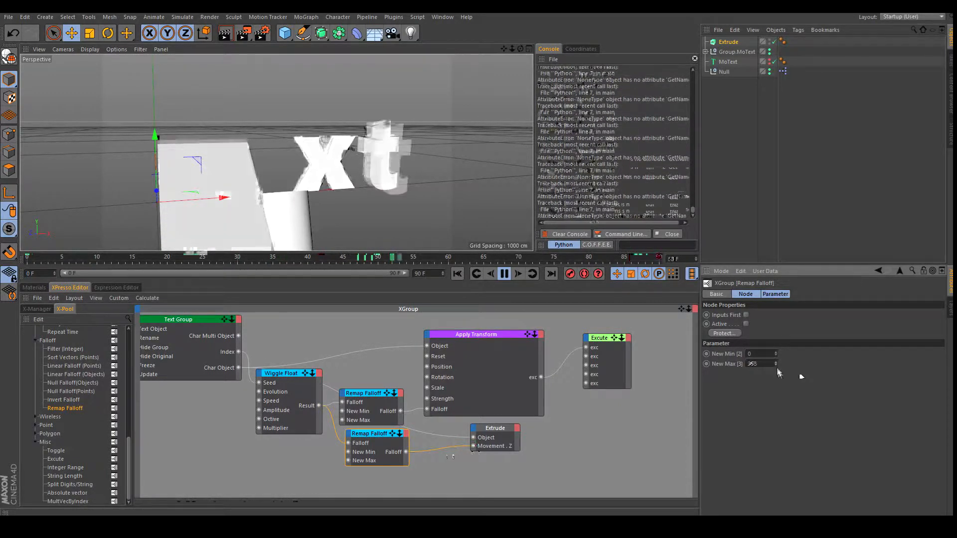
{"action": "left_click_drag", "start_coordinate": [514, 49], "coordinate": [478, 251]}
{"action": "left_click_drag", "start_coordinate": [513, 49], "coordinate": [478, 251]}
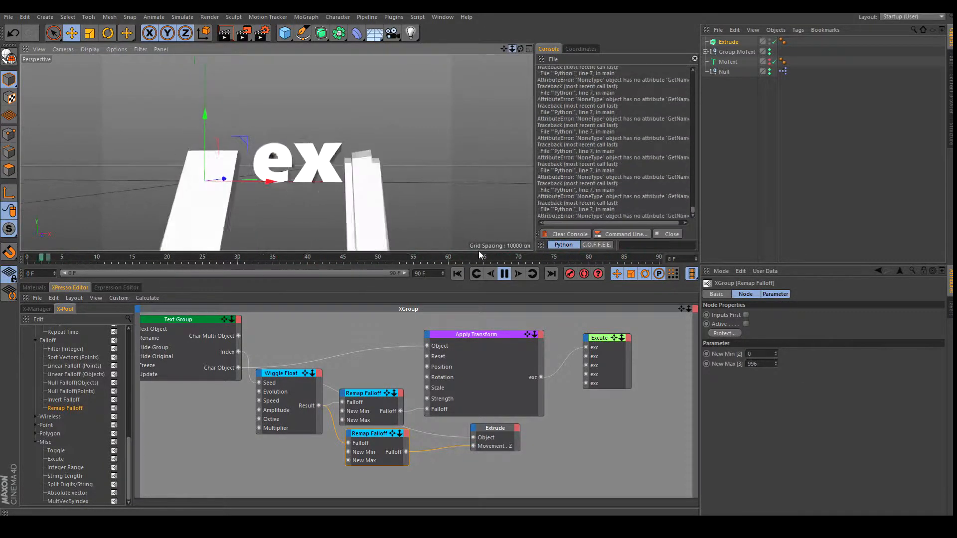
{"action": "left_click", "coordinate": [760, 364]}
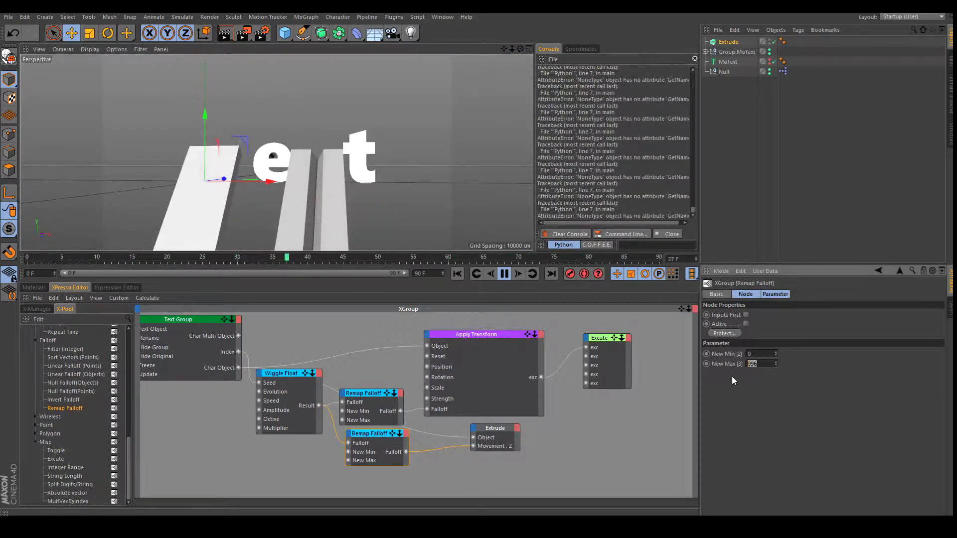
{"action": "type", "text": "36"}
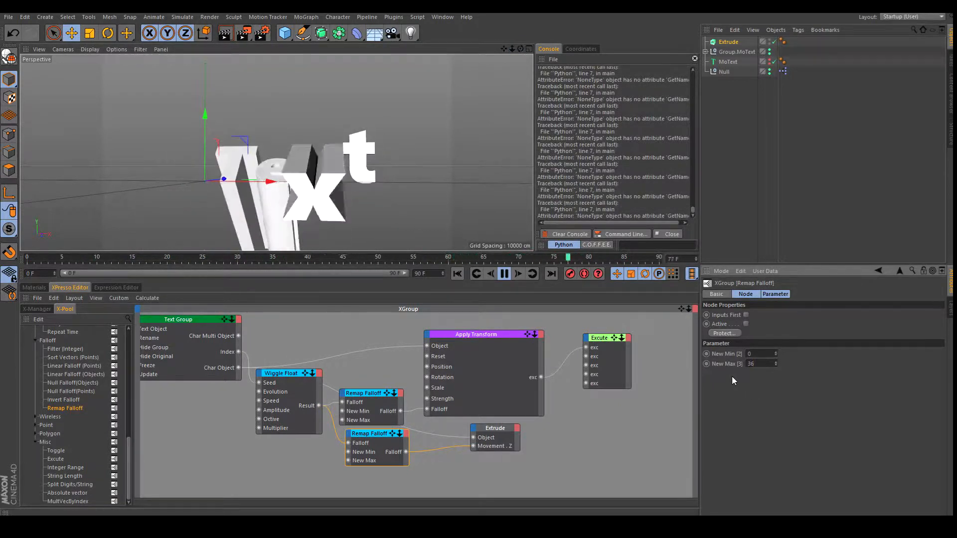
{"action": "type", "text": "0"}
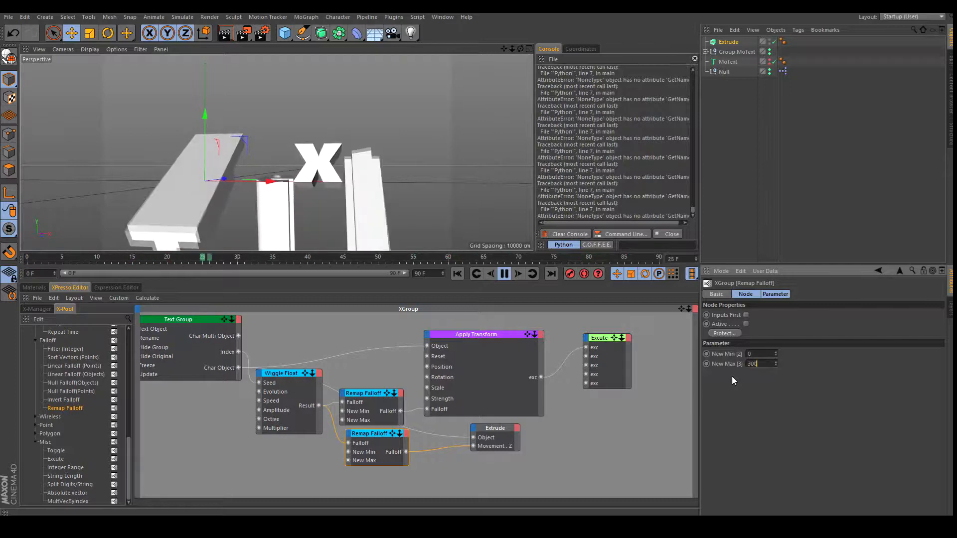
{"action": "key", "text": "Return"}
Orbit around the text to watch the letter depths stretch, and shift the Extrude node right.
{"action": "left_click_drag", "start_coordinate": [504, 49], "coordinate": [479, 250]}
{"action": "left_click_drag", "start_coordinate": [504, 49], "coordinate": [479, 250]}
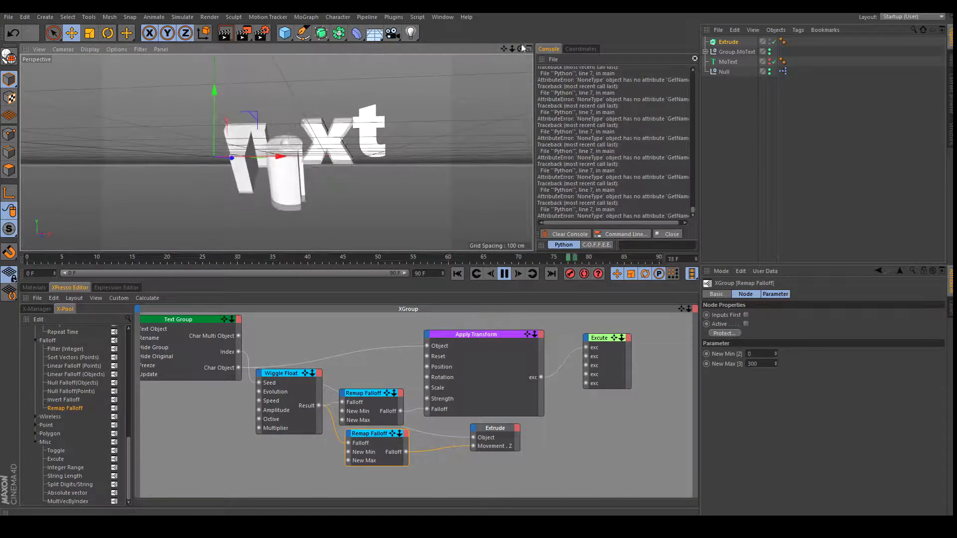
{"action": "left_click_drag", "start_coordinate": [520, 49], "coordinate": [478, 251]}
{"action": "left_click_drag", "start_coordinate": [519, 48], "coordinate": [480, 252]}
{"action": "left_click_drag", "start_coordinate": [513, 49], "coordinate": [479, 252]}
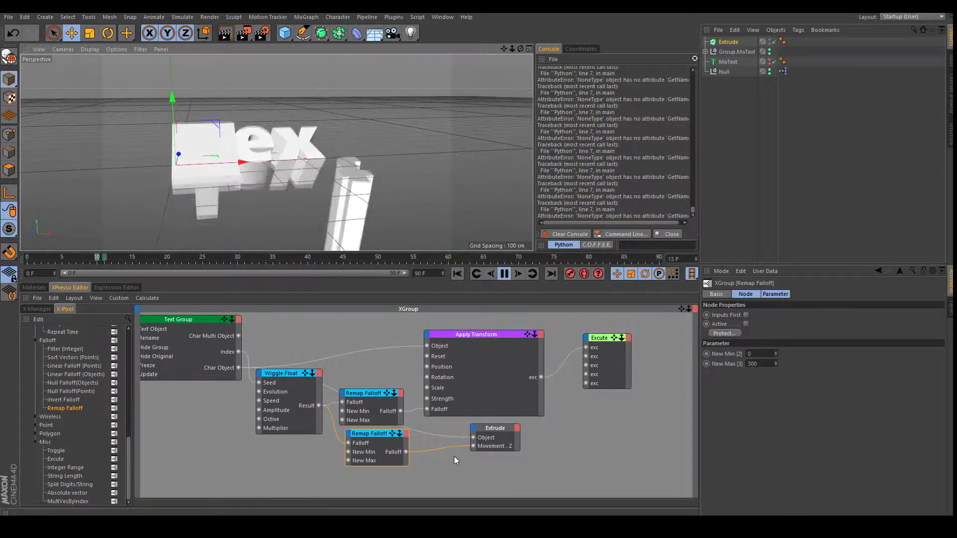
{"action": "left_click_drag", "start_coordinate": [492, 428], "coordinate": [516, 424]}
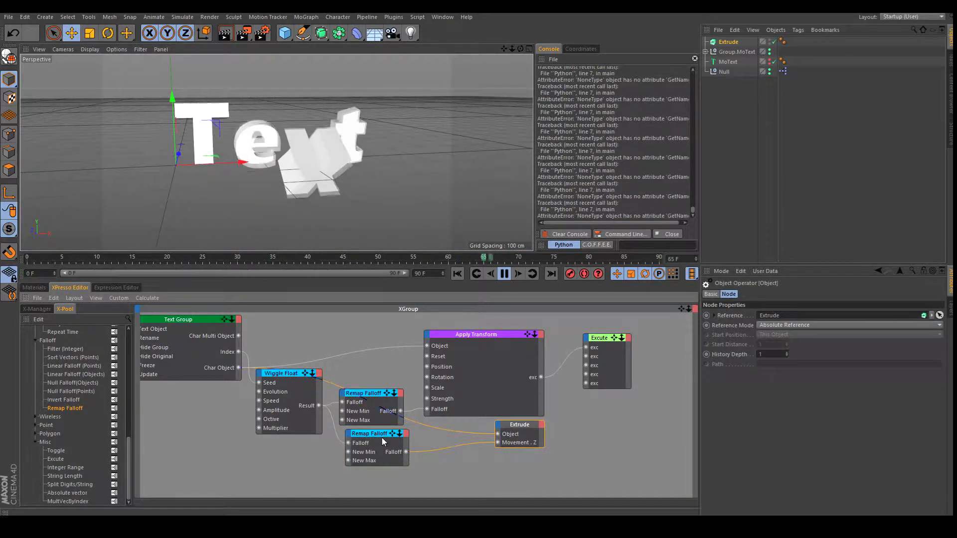
Add a Calculate > Absolute node and feed the second Remap Falloff's output into its Input.
{"action": "right_click", "coordinate": [450, 460]}
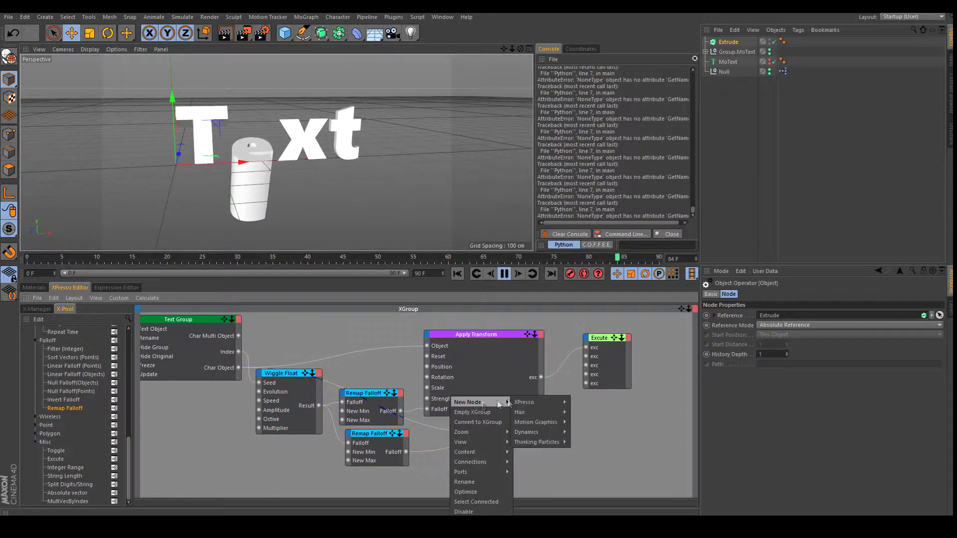
{"action": "mouse_move", "coordinate": [590, 404]}
{"action": "mouse_move", "coordinate": [595, 434]}
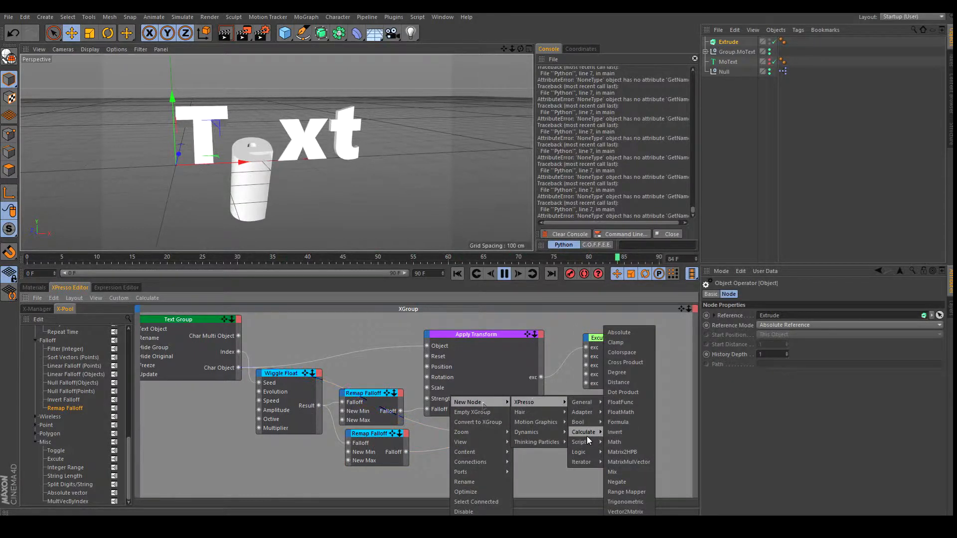
{"action": "left_click", "coordinate": [618, 332]}
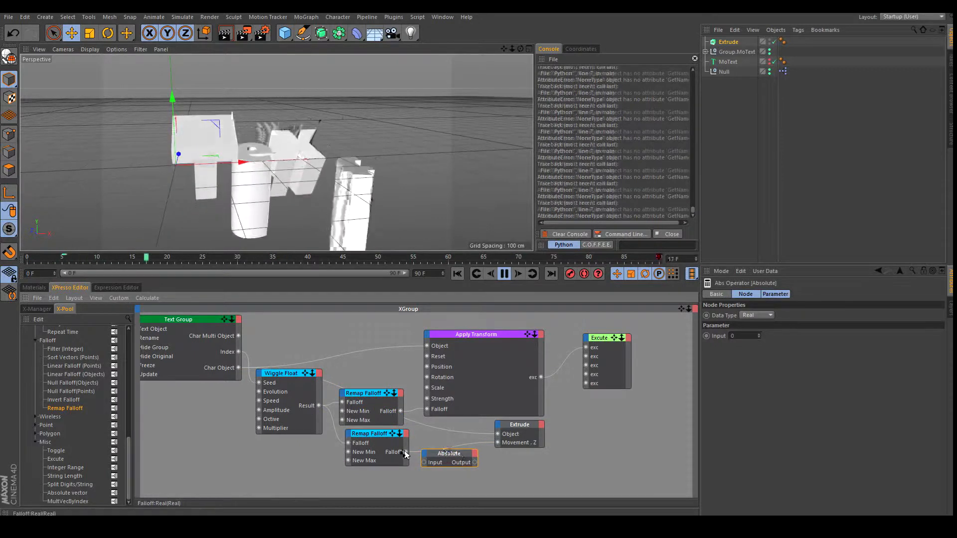
{"action": "left_click_drag", "start_coordinate": [425, 467], "coordinate": [498, 442]}
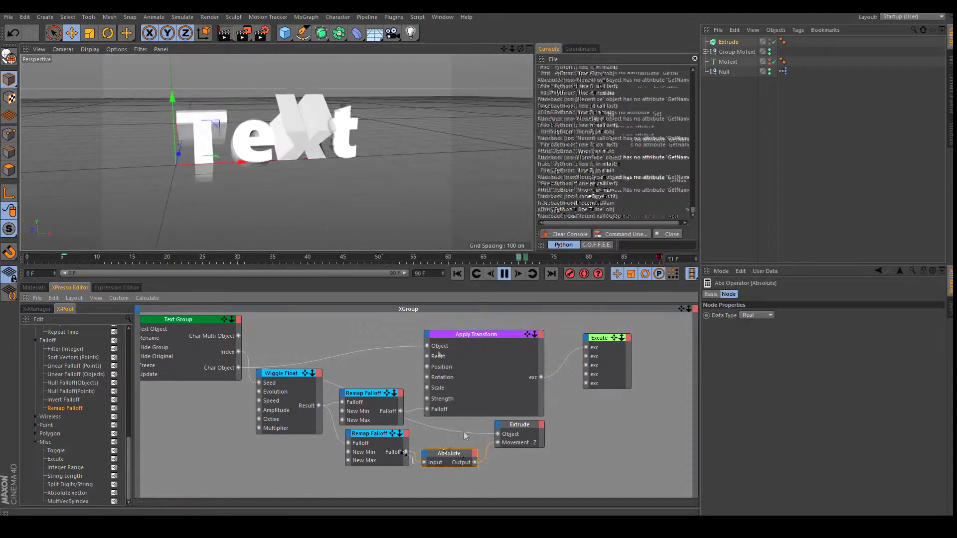
{"action": "left_click_drag", "start_coordinate": [519, 48], "coordinate": [520, 49]}
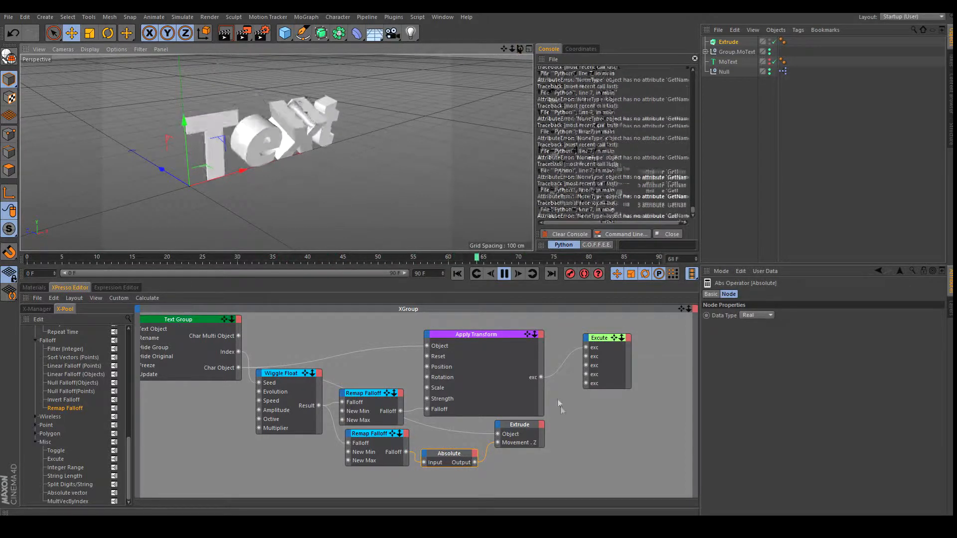
{"action": "left_click_drag", "start_coordinate": [528, 428], "coordinate": [556, 427]}
Add a Calculate > Negate node and connect Absolute's Output into Negate's Input.
{"action": "right_click", "coordinate": [516, 465]}
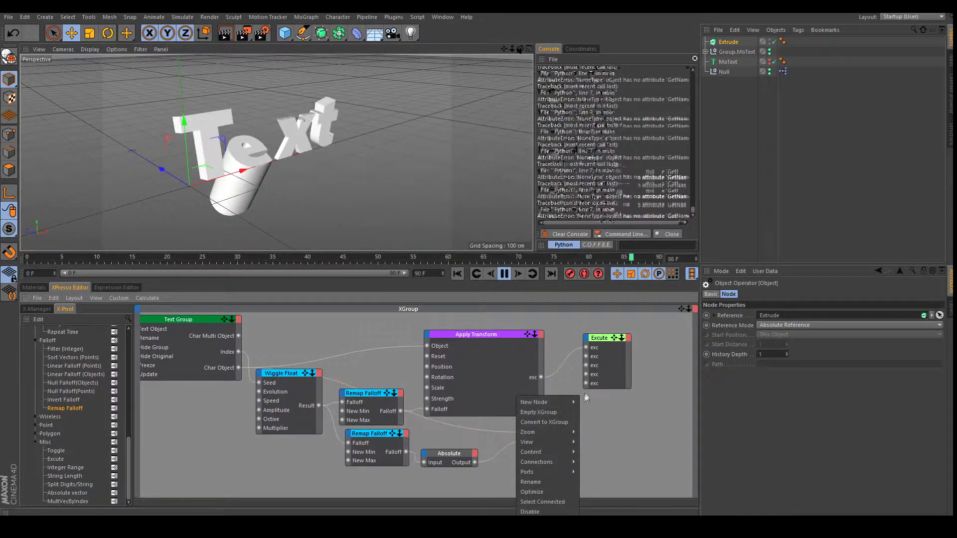
{"action": "mouse_move", "coordinate": [564, 402]}
{"action": "mouse_move", "coordinate": [614, 405]}
{"action": "mouse_move", "coordinate": [647, 403]}
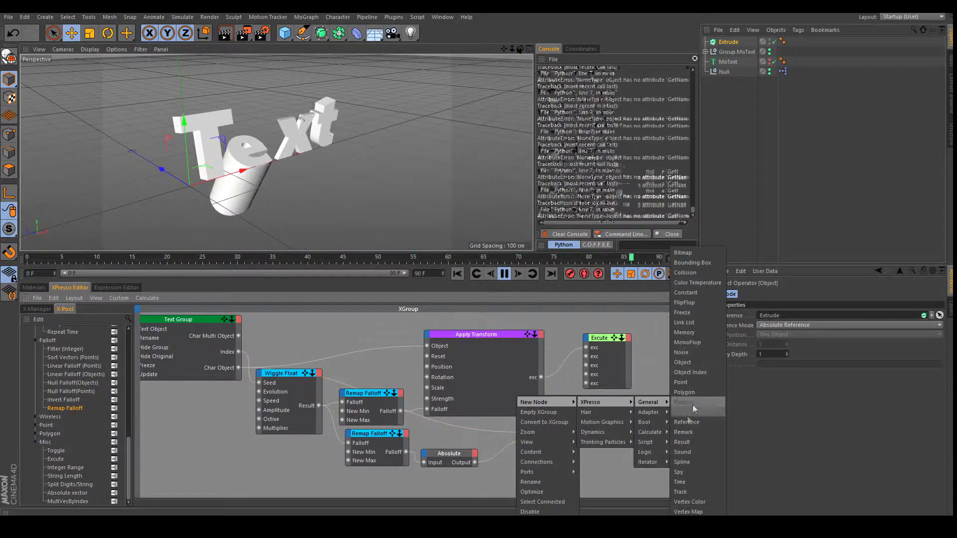
{"action": "mouse_move", "coordinate": [660, 438]}
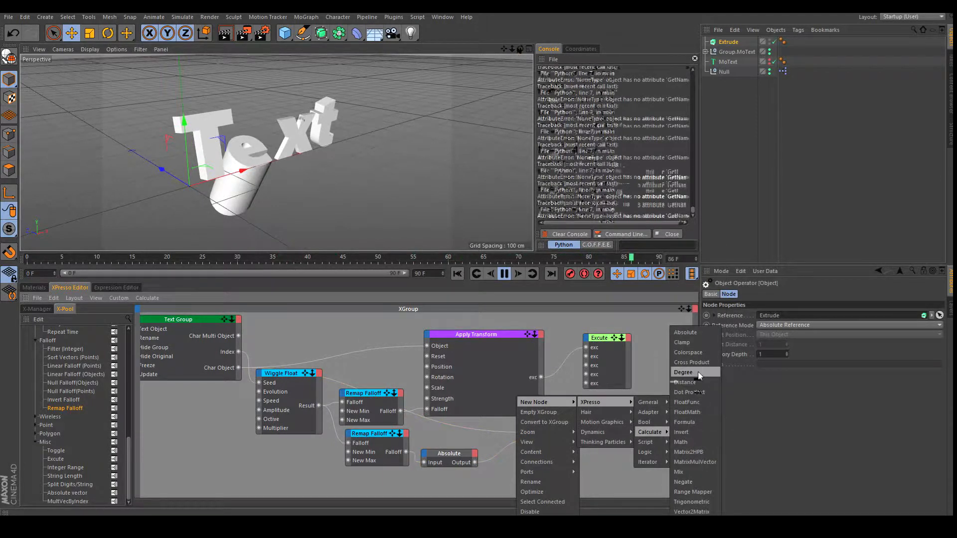
{"action": "left_click", "coordinate": [696, 483]}
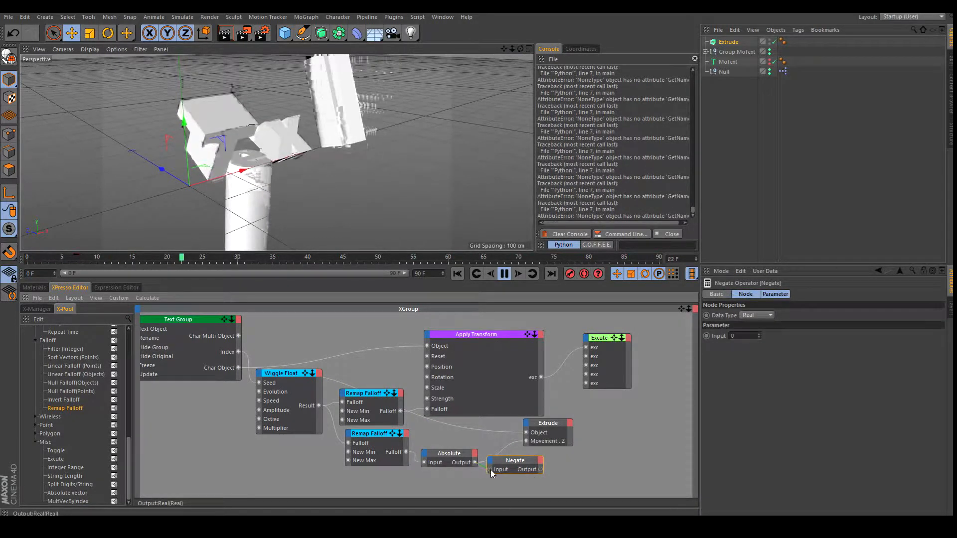
{"action": "left_click_drag", "start_coordinate": [491, 473], "coordinate": [573, 429]}
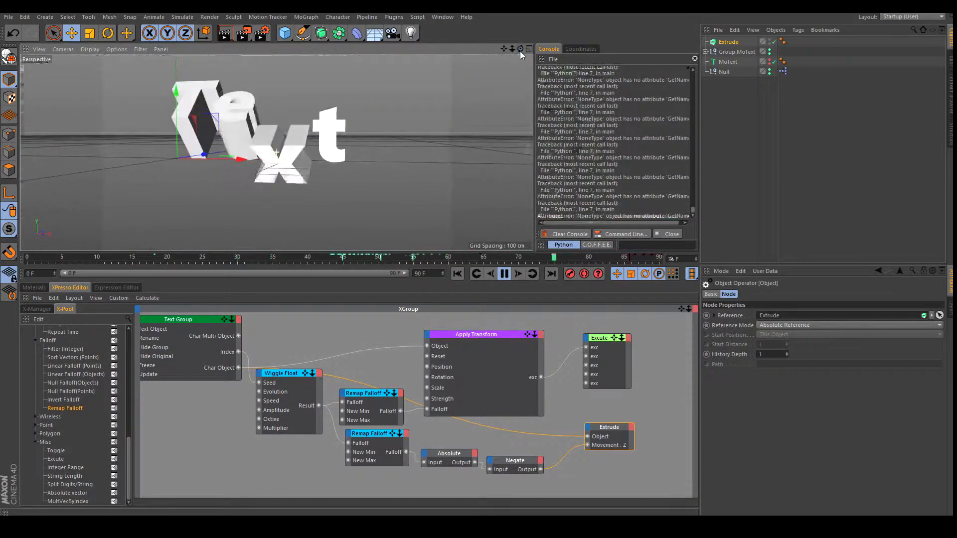
Drag a Single Copy & Group node from the X-Pool into the XGroup.
{"action": "mouse_move", "coordinate": [505, 50]}
{"action": "left_mouse_down"}
{"action": "mouse_move", "coordinate": [534, 74]}
{"action": "mouse_move", "coordinate": [519, 44]}
{"action": "left_mouse_up"}
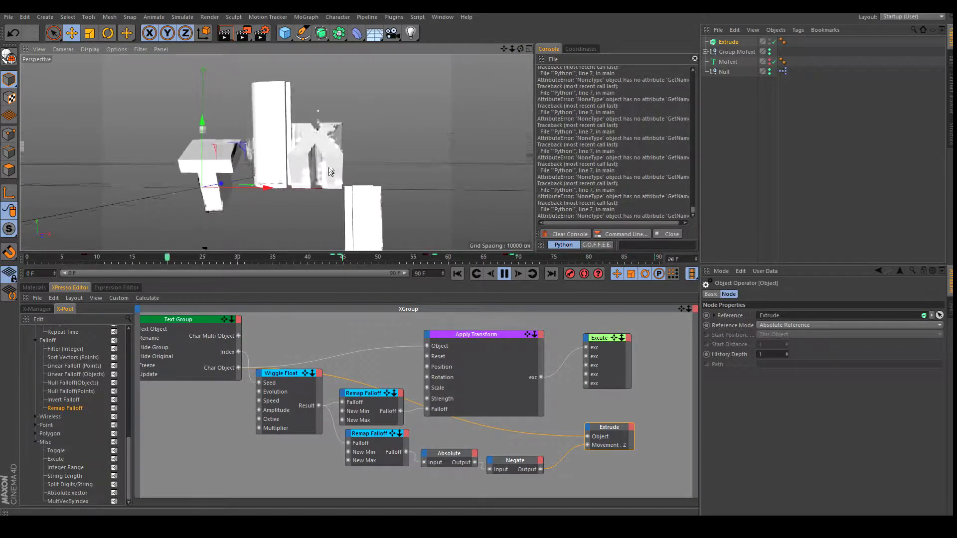
{"action": "middle_click_drag", "start_coordinate": [305, 487], "coordinate": [310, 437]}
{"action": "left_click", "coordinate": [310, 439]}
{"action": "scroll", "coordinate": [53, 384], "scroll_direction": "up", "scroll_amount": 10}
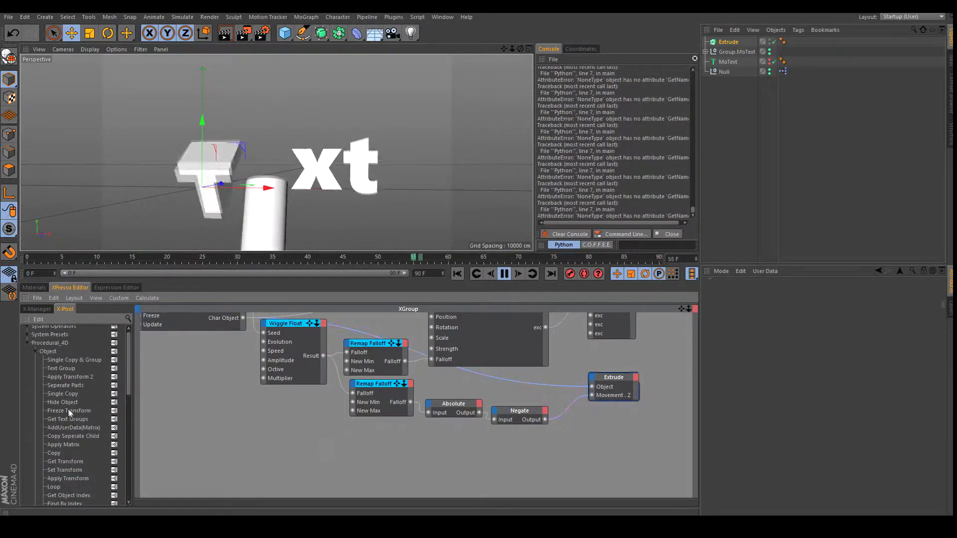
{"action": "scroll", "coordinate": [66, 389], "scroll_direction": "up", "scroll_amount": 1}
{"action": "left_click_drag", "start_coordinate": [64, 364], "coordinate": [172, 384]}
{"action": "left_click_drag", "start_coordinate": [363, 451], "coordinate": [389, 441]}
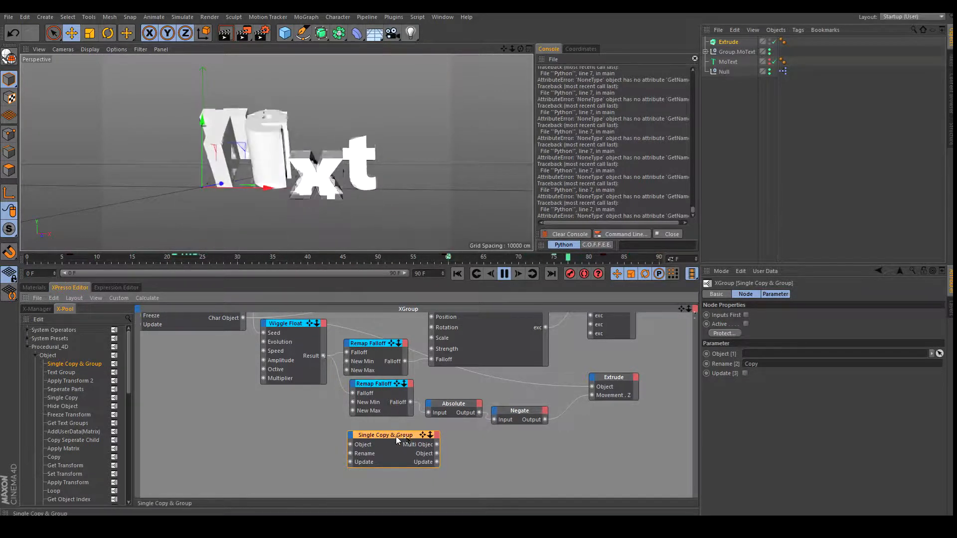
Wire Text Group's Char Object into Single Copy & Group and set its Rename to Copy.
{"action": "left_click_drag", "start_coordinate": [682, 309], "coordinate": [679, 326]}
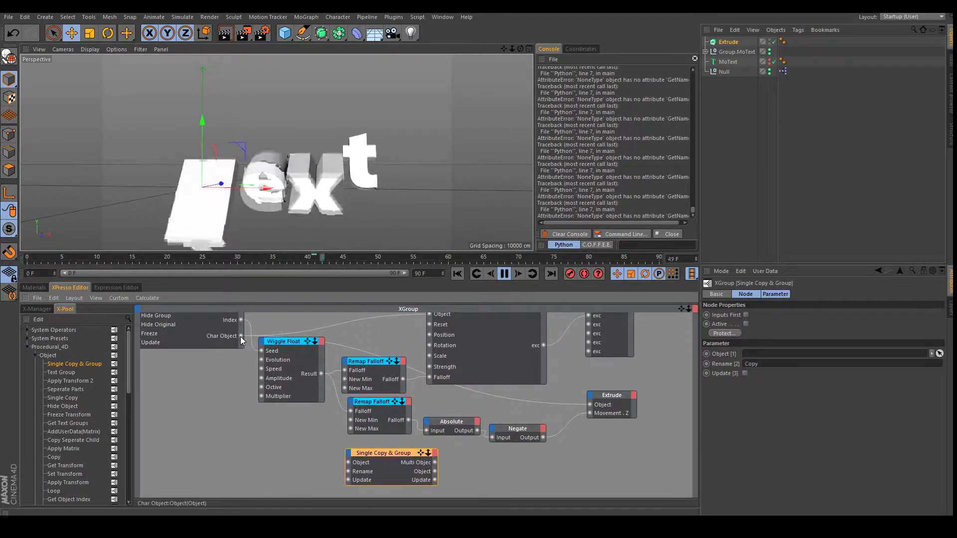
{"action": "left_click_drag", "start_coordinate": [241, 336], "coordinate": [348, 463]}
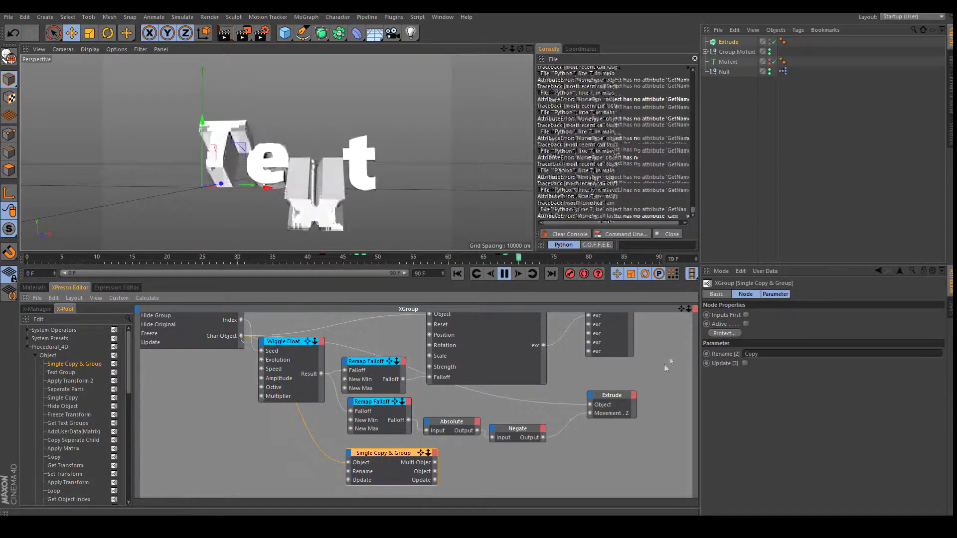
{"action": "left_click_drag", "start_coordinate": [682, 310], "coordinate": [635, 271]}
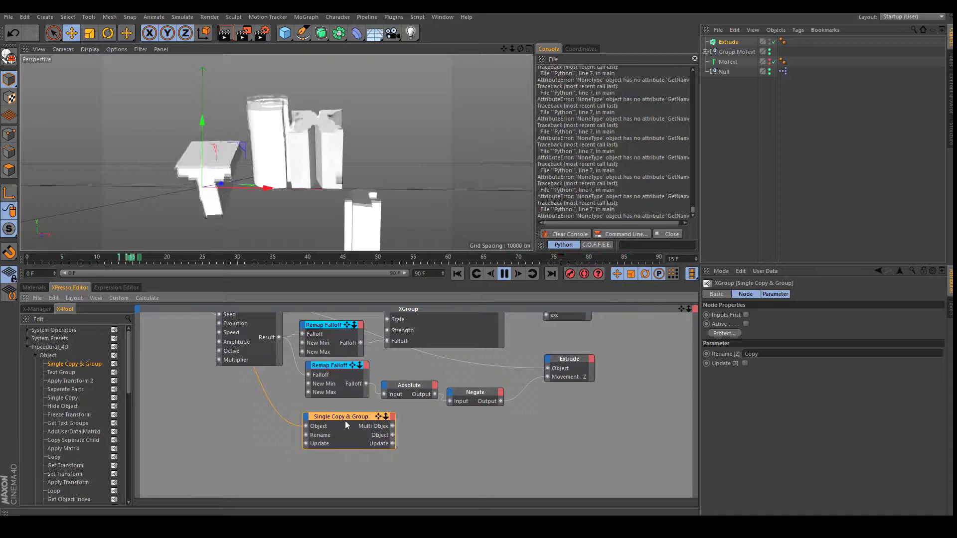
{"action": "left_click", "coordinate": [760, 354]}
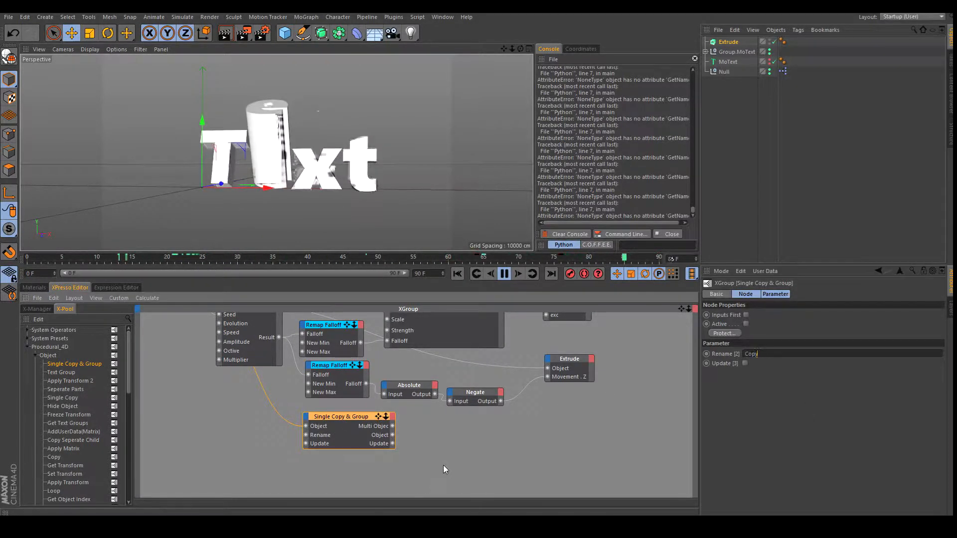
{"action": "scroll", "coordinate": [80, 412], "scroll_direction": "down", "scroll_amount": 3}
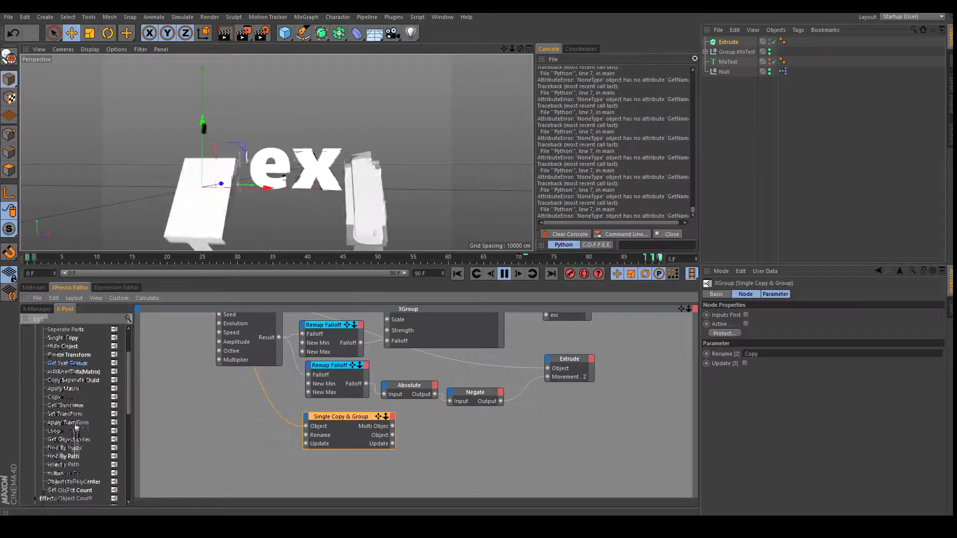
Add a second Apply Transform node to the graph and rearrange the Excute node beside it.
{"action": "left_click_drag", "start_coordinate": [554, 436], "coordinate": [548, 433]}
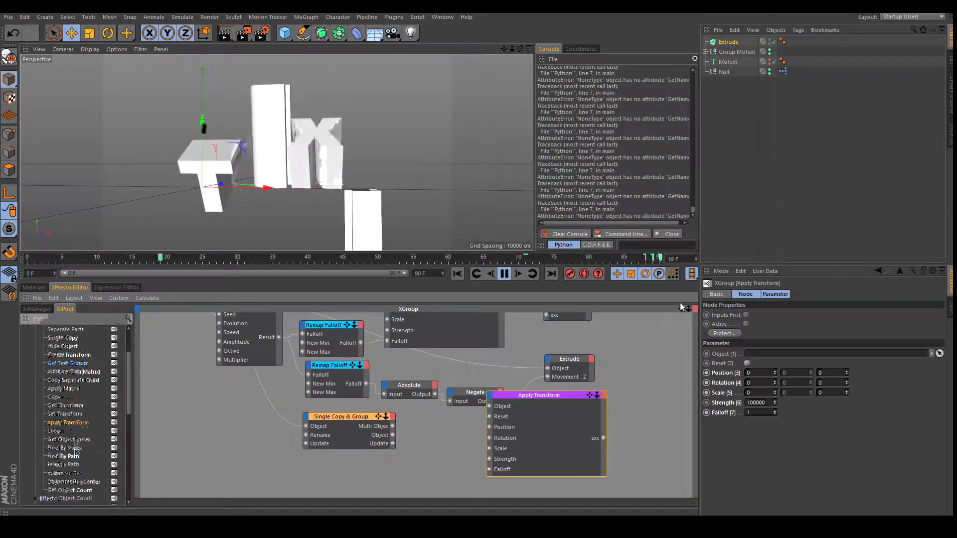
{"action": "mouse_move", "coordinate": [688, 310]}
{"action": "left_mouse_down"}
{"action": "mouse_move", "coordinate": [696, 308]}
{"action": "mouse_move", "coordinate": [680, 310]}
{"action": "left_mouse_up"}
{"action": "left_click_drag", "start_coordinate": [392, 402], "coordinate": [433, 443]}
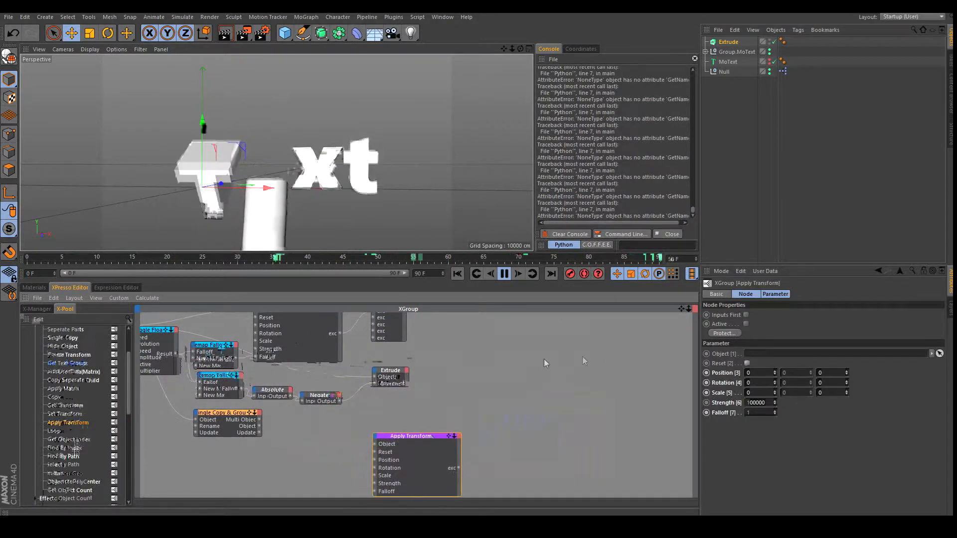
{"action": "left_click_drag", "start_coordinate": [685, 309], "coordinate": [571, 360]}
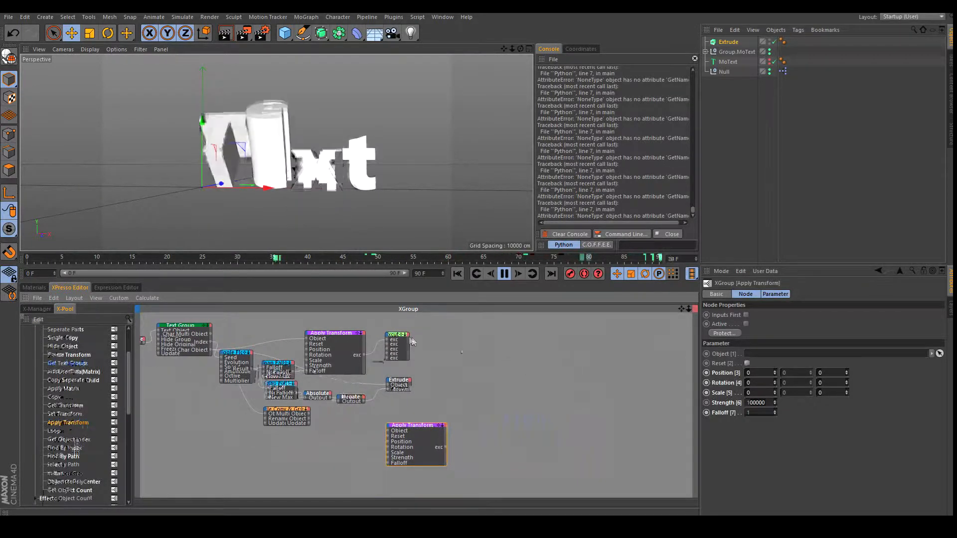
{"action": "left_click_drag", "start_coordinate": [411, 341], "coordinate": [427, 343]}
{"action": "left_click_drag", "start_coordinate": [508, 355], "coordinate": [515, 357]}
{"action": "left_click_drag", "start_coordinate": [688, 309], "coordinate": [736, 295]}
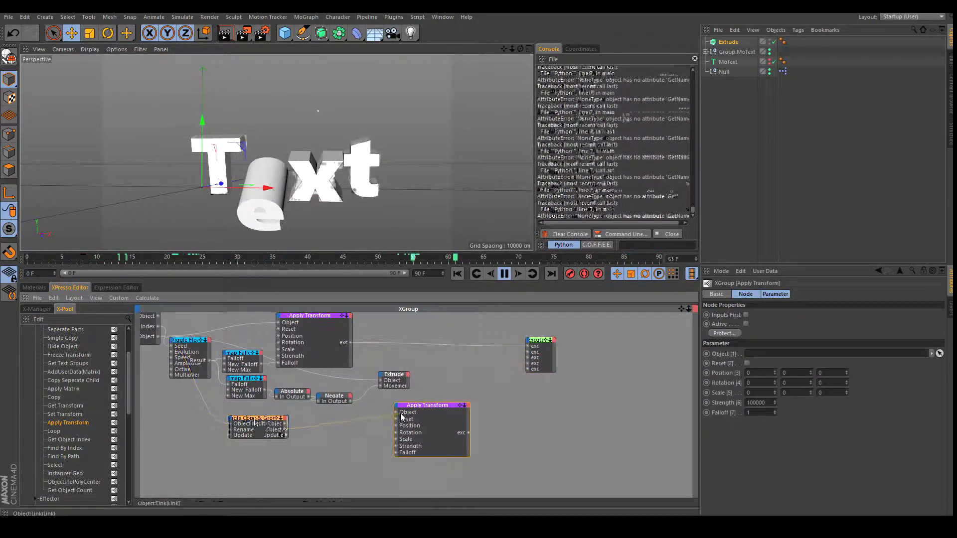
Connect Single Copy & Group's Object to Apply Transform and its exc to Excute, creating Node:Copy.
{"action": "left_click_drag", "start_coordinate": [398, 415], "coordinate": [399, 413]}
{"action": "left_click_drag", "start_coordinate": [469, 433], "coordinate": [528, 355]}
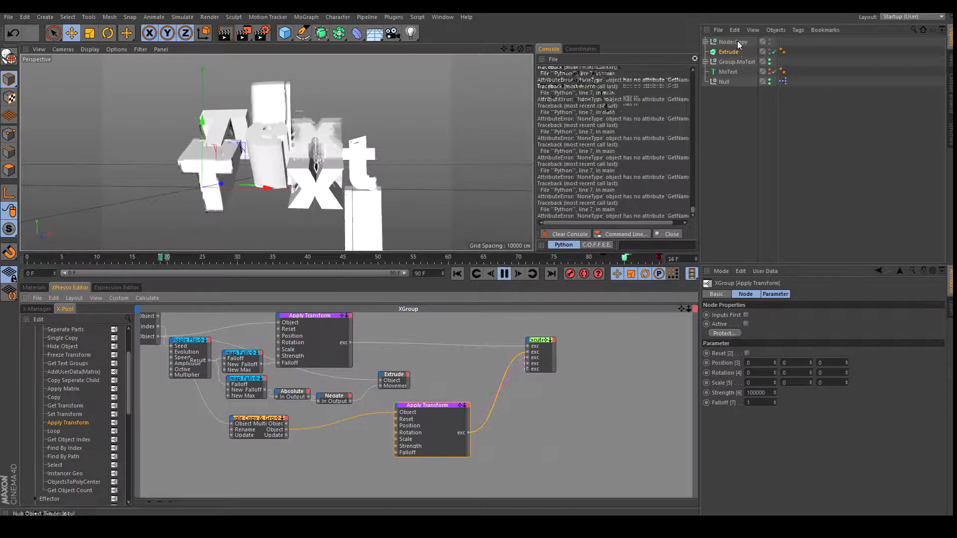
{"action": "left_click", "coordinate": [705, 42]}
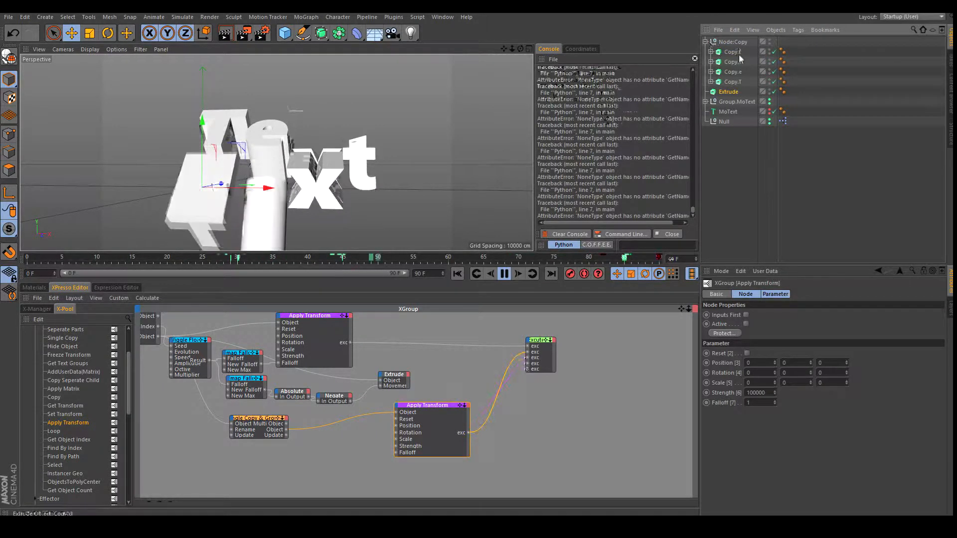
{"action": "left_click", "coordinate": [705, 42]}
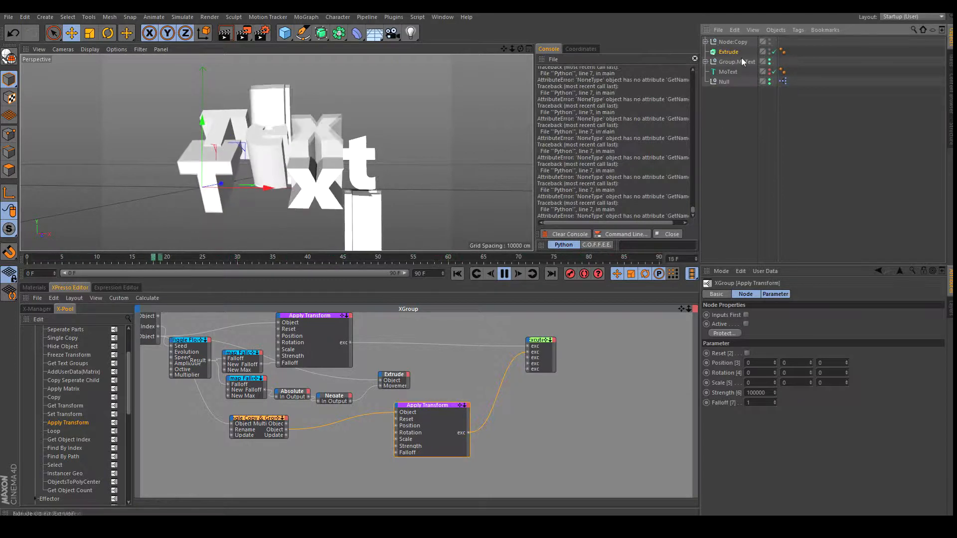
{"action": "left_click_drag", "start_coordinate": [681, 309], "coordinate": [608, 312]}
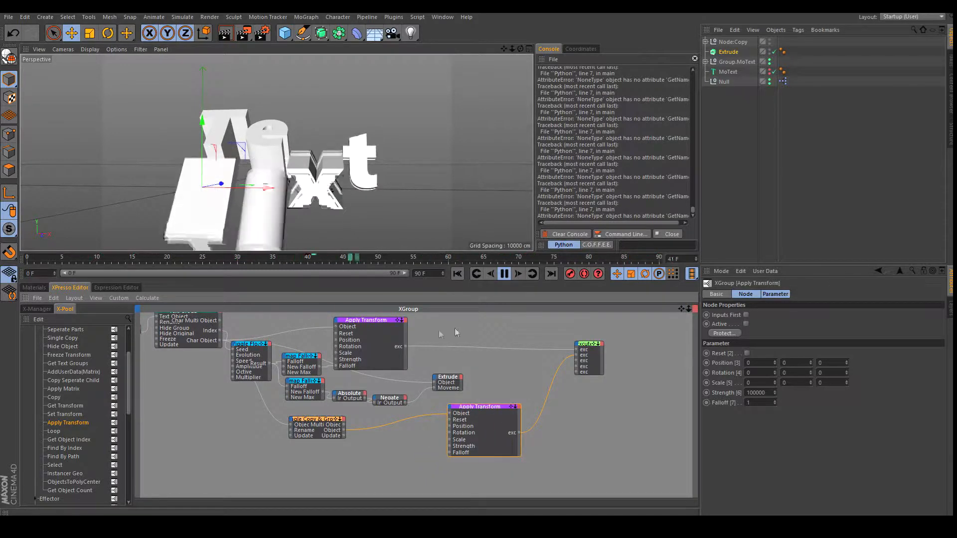
Toggle the Text Group's hide options so the original text and duplicate group pieces are hidden.
{"action": "left_click_drag", "start_coordinate": [682, 309], "coordinate": [819, 366]}
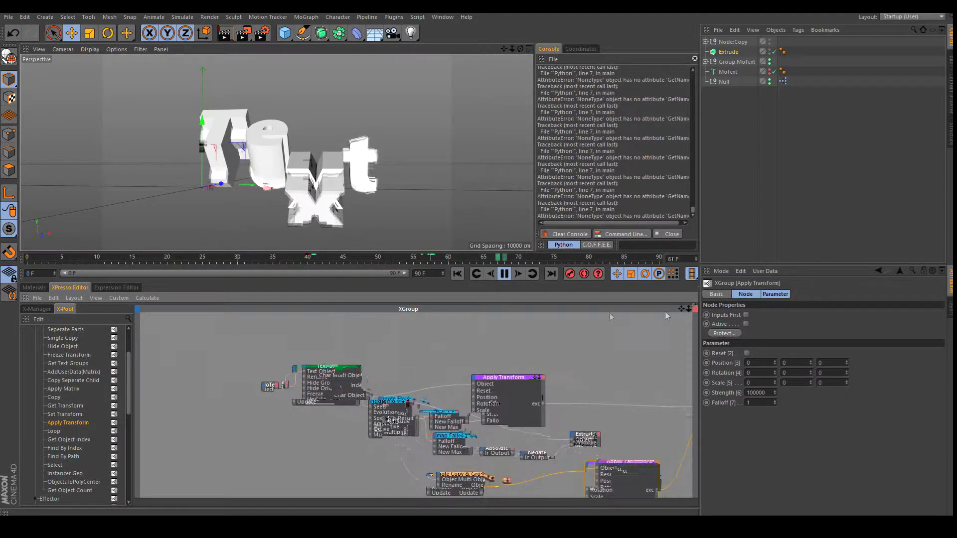
{"action": "left_click", "coordinate": [339, 367]}
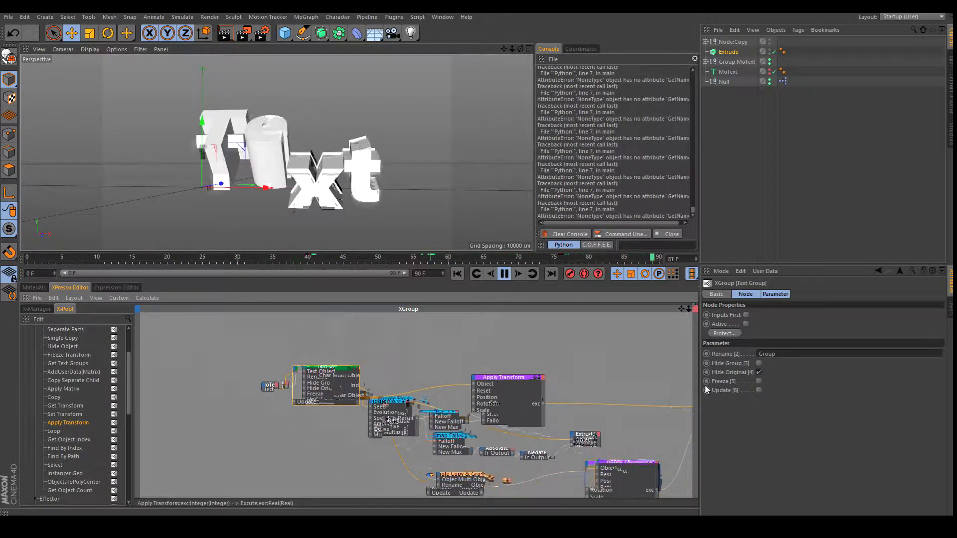
{"action": "left_click", "coordinate": [759, 372]}
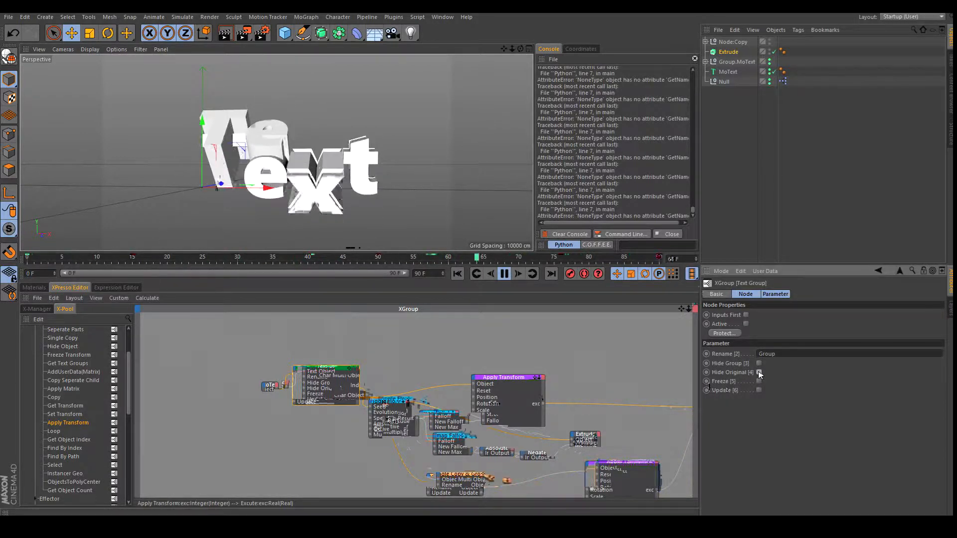
{"action": "left_click", "coordinate": [758, 372]}
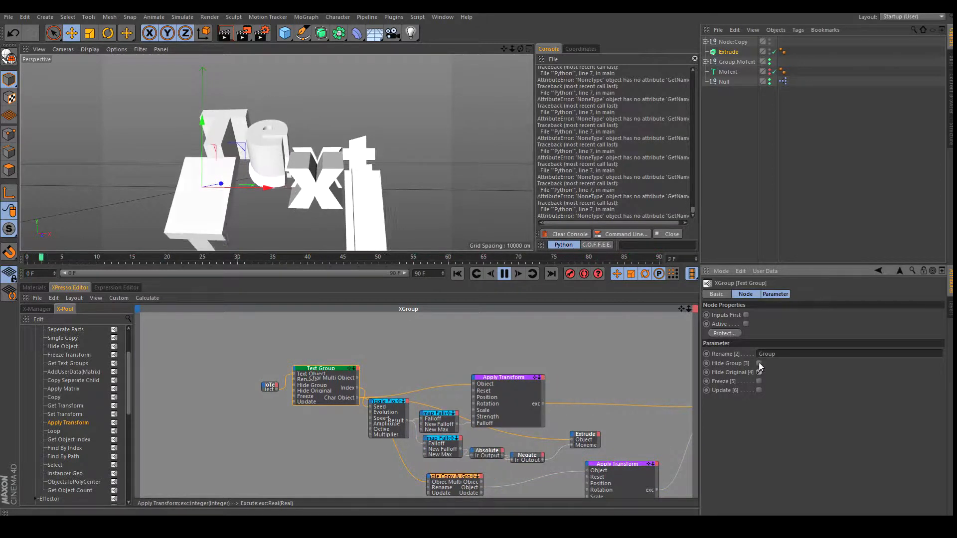
{"action": "left_click", "coordinate": [758, 363]}
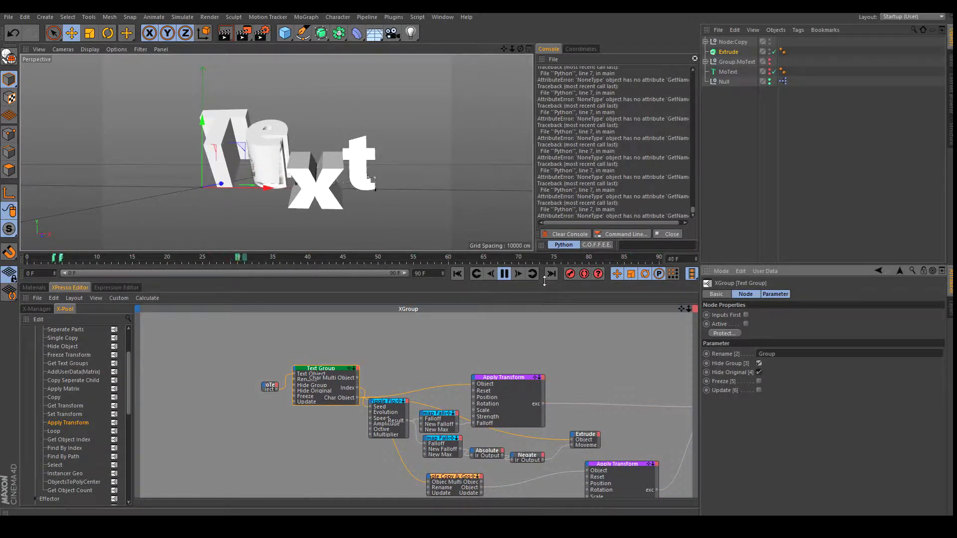
Recentre the node graph on the Excute node and clear the node selection.
{"action": "left_click_drag", "start_coordinate": [683, 310], "coordinate": [459, 295]}
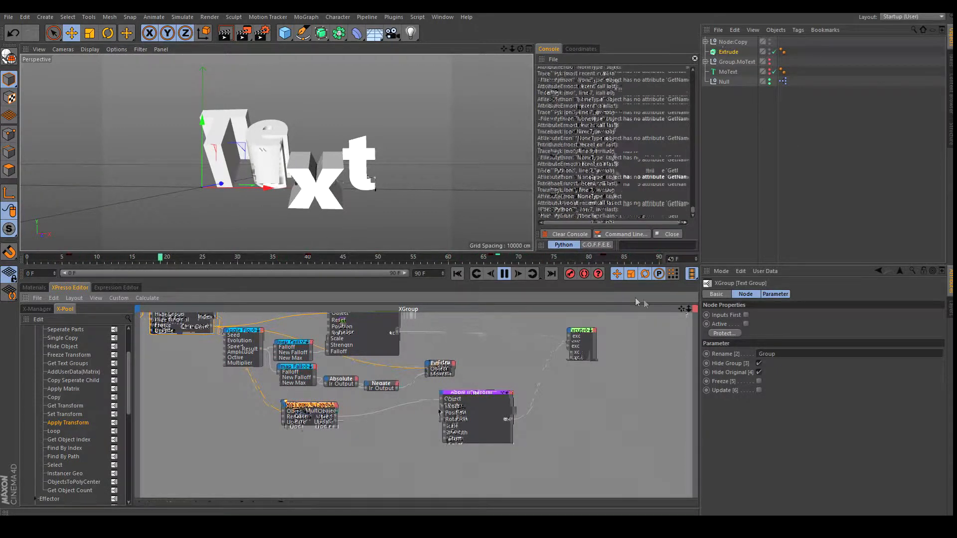
{"action": "left_click_drag", "start_coordinate": [689, 308], "coordinate": [475, 305]}
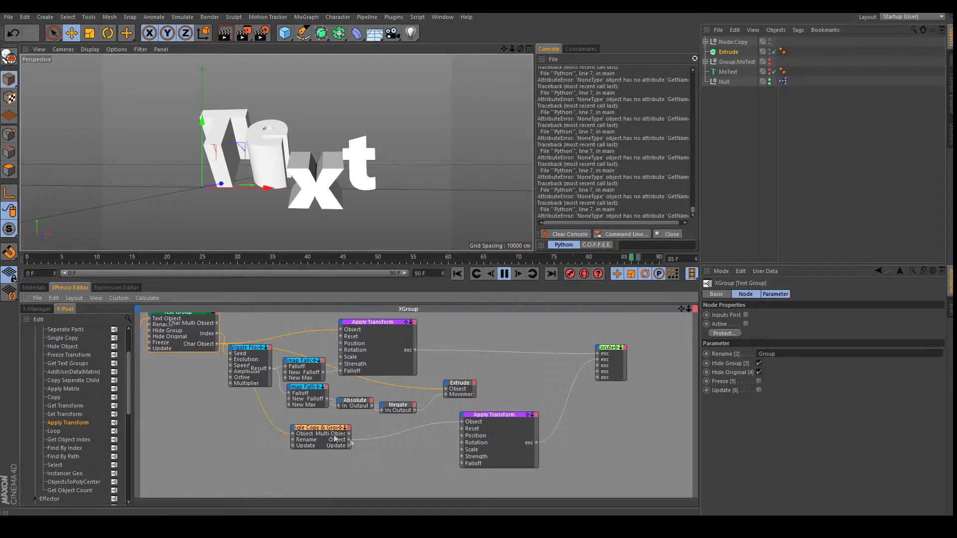
{"action": "left_click_drag", "start_coordinate": [682, 308], "coordinate": [683, 290]}
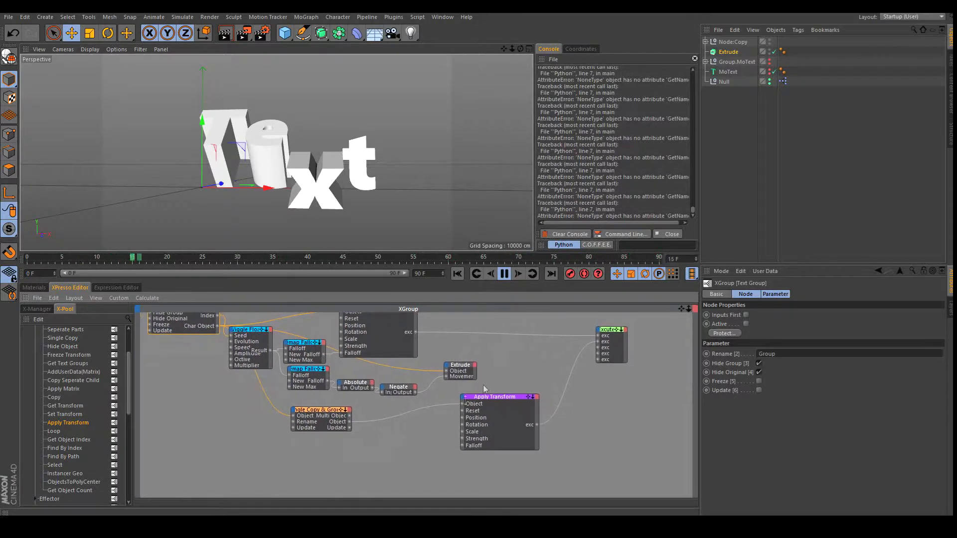
{"action": "left_click", "coordinate": [362, 449]}
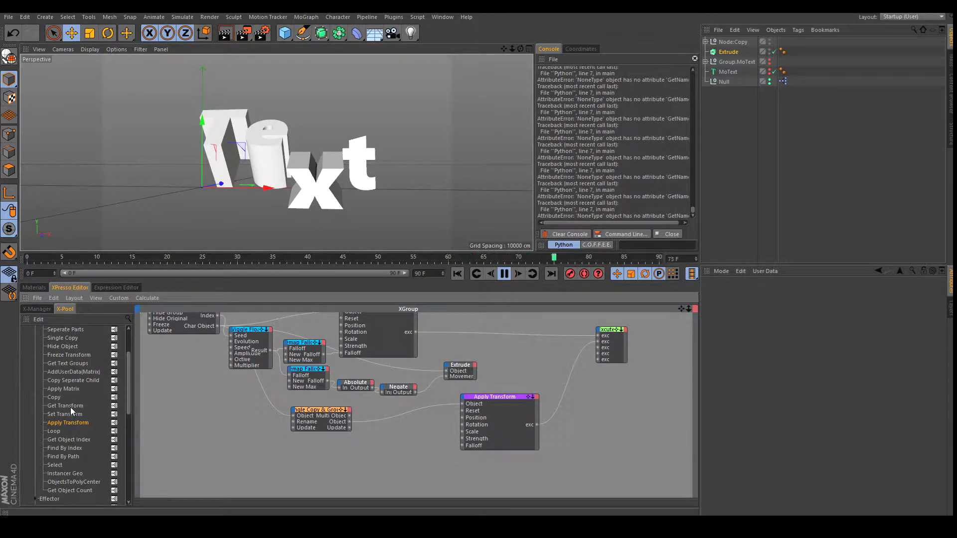
Add a Get Transform node from the X-Pool and feed it Text Group's Char Object.
{"action": "scroll", "coordinate": [71, 406], "scroll_direction": "up", "scroll_amount": 3}
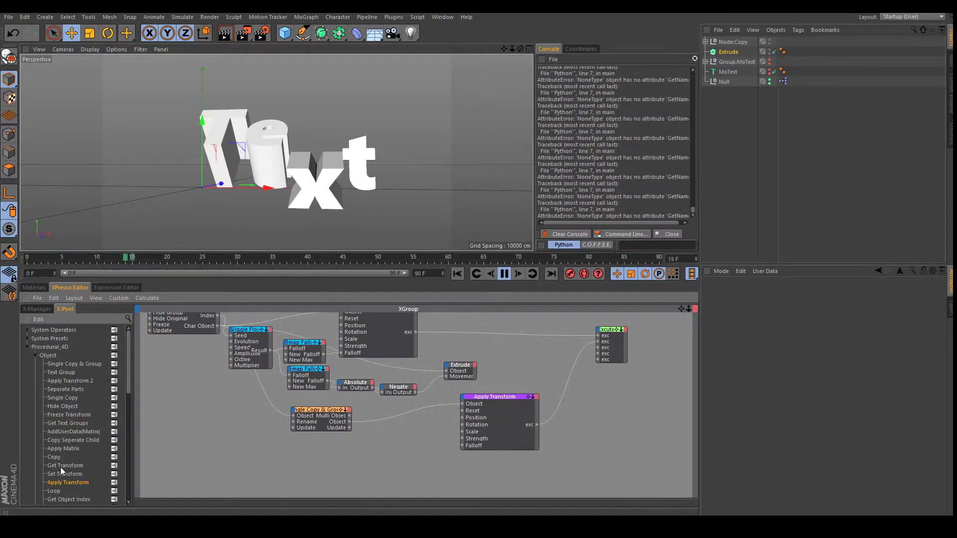
{"action": "left_click_drag", "start_coordinate": [60, 466], "coordinate": [322, 441]}
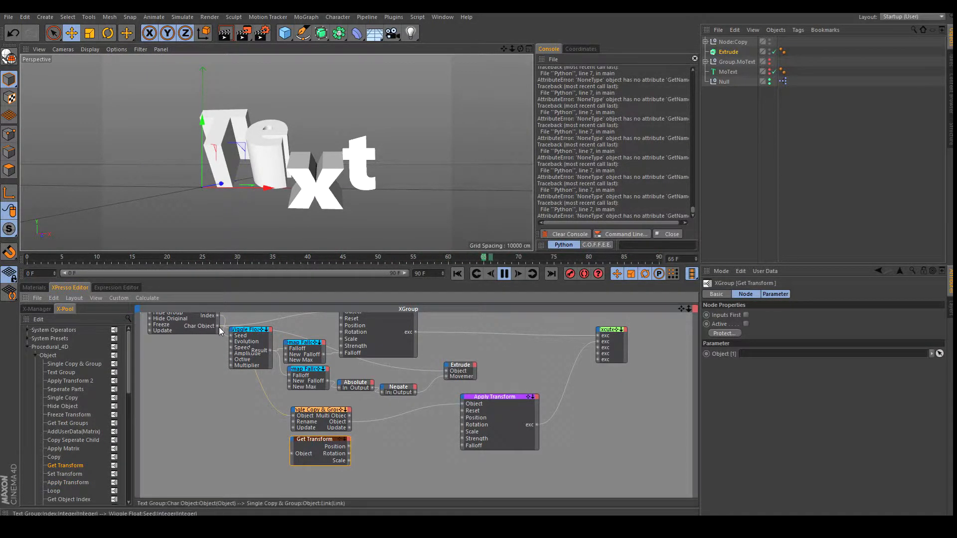
{"action": "left_click_drag", "start_coordinate": [217, 327], "coordinate": [291, 453]}
{"action": "left_click_drag", "start_coordinate": [689, 309], "coordinate": [478, 305]}
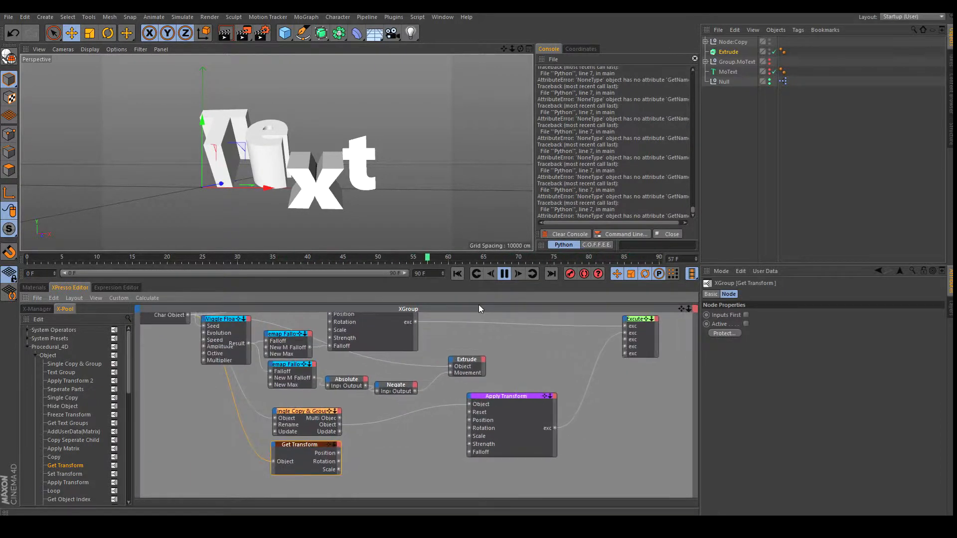
Wire Get Transform's Position and Rotation into Apply Transform and enable its Reset.
{"action": "left_click_drag", "start_coordinate": [339, 453], "coordinate": [470, 419]}
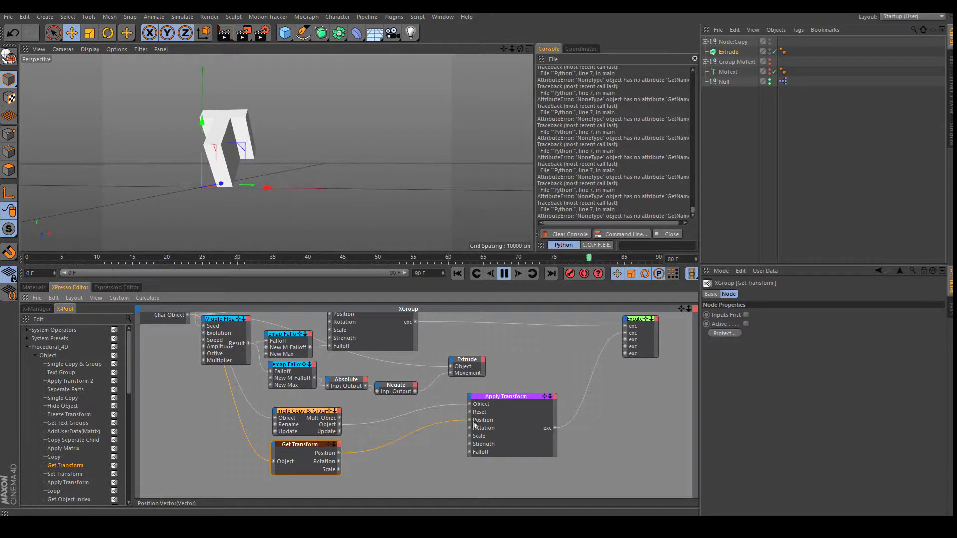
{"action": "left_click", "coordinate": [531, 397]}
{"action": "left_click", "coordinate": [746, 353]}
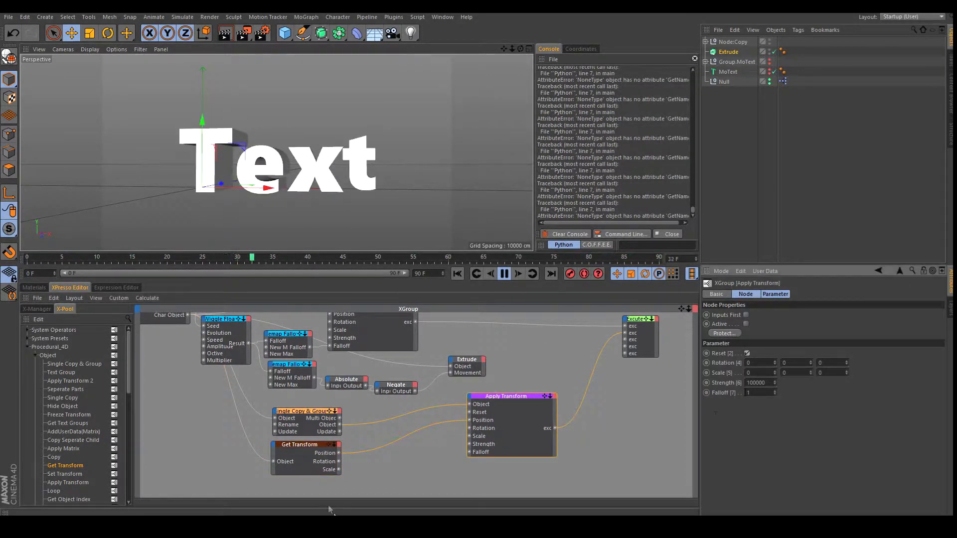
{"action": "left_click_drag", "start_coordinate": [339, 462], "coordinate": [469, 428]}
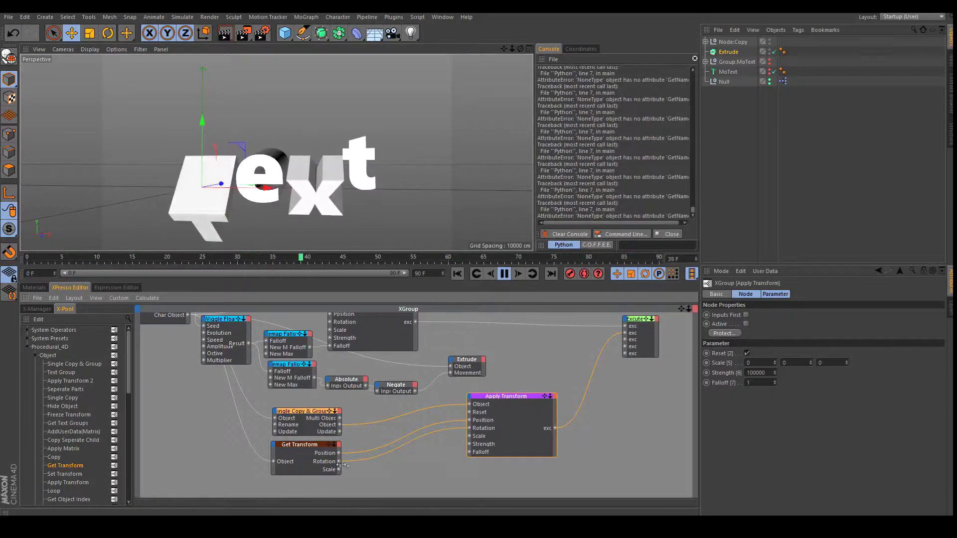
Uncheck Hide Group on the Text Group node so the grouped letters show.
{"action": "left_click_drag", "start_coordinate": [681, 309], "coordinate": [672, 268]}
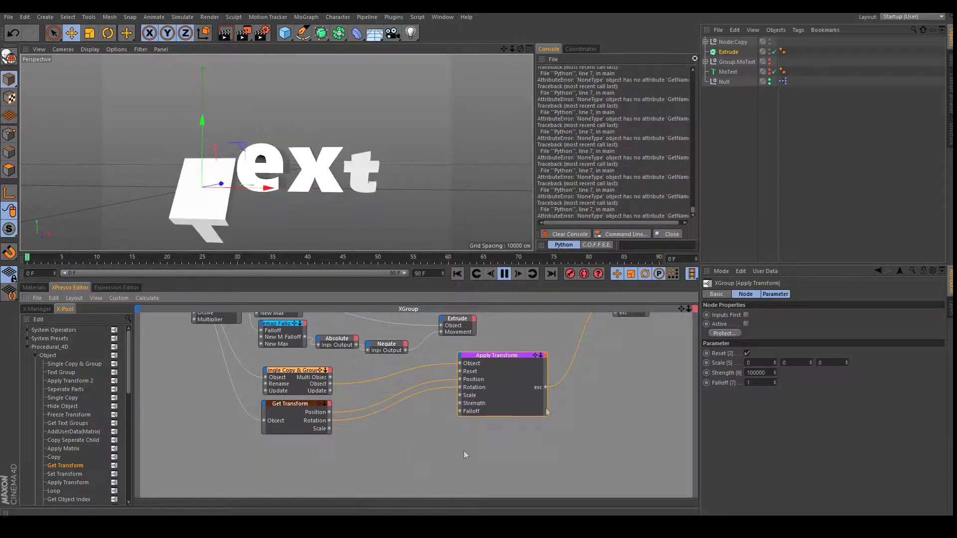
{"action": "left_click_drag", "start_coordinate": [682, 309], "coordinate": [684, 321]}
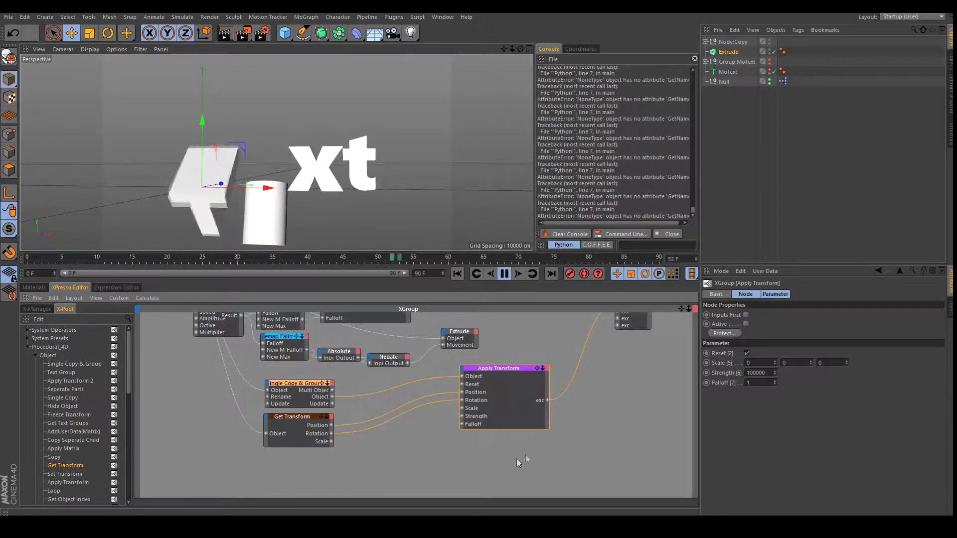
{"action": "left_click_drag", "start_coordinate": [681, 308], "coordinate": [784, 391]}
{"action": "left_click", "coordinate": [246, 335]}
{"action": "left_click", "coordinate": [758, 363]}
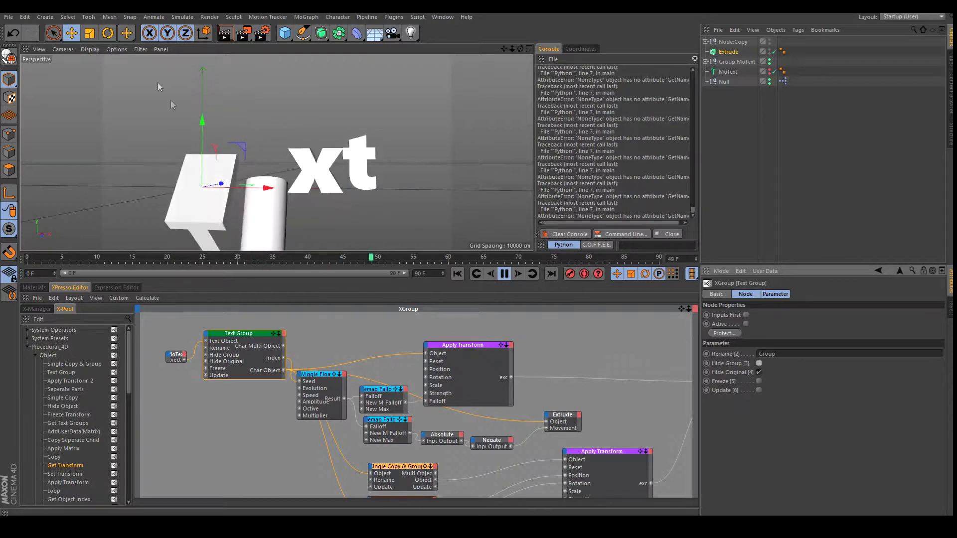
{"action": "left_click_drag", "start_coordinate": [681, 309], "coordinate": [560, 235]}
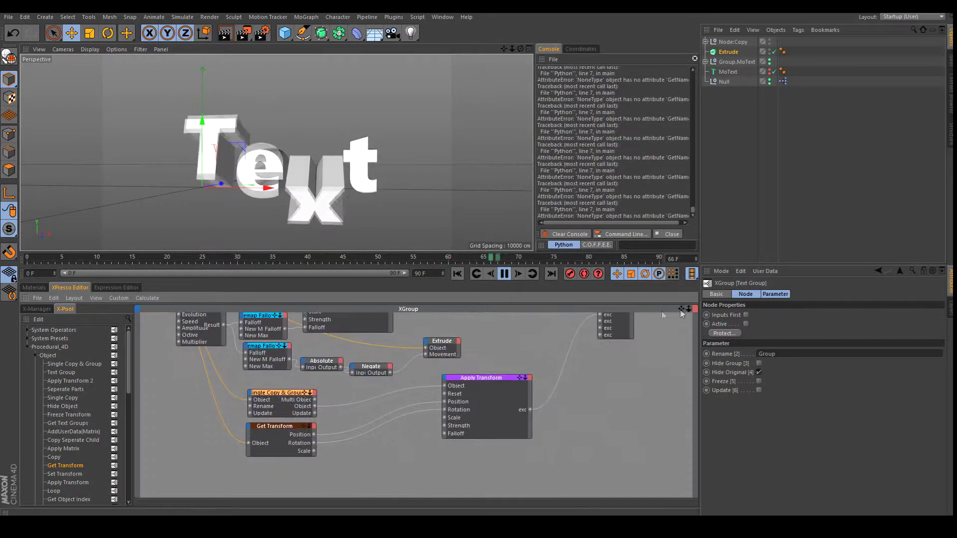
Create a new material Mat and set its colour to fully saturated, full-brightness yellow.
{"action": "left_click", "coordinate": [33, 288]}
{"action": "left_click", "coordinate": [40, 298]}
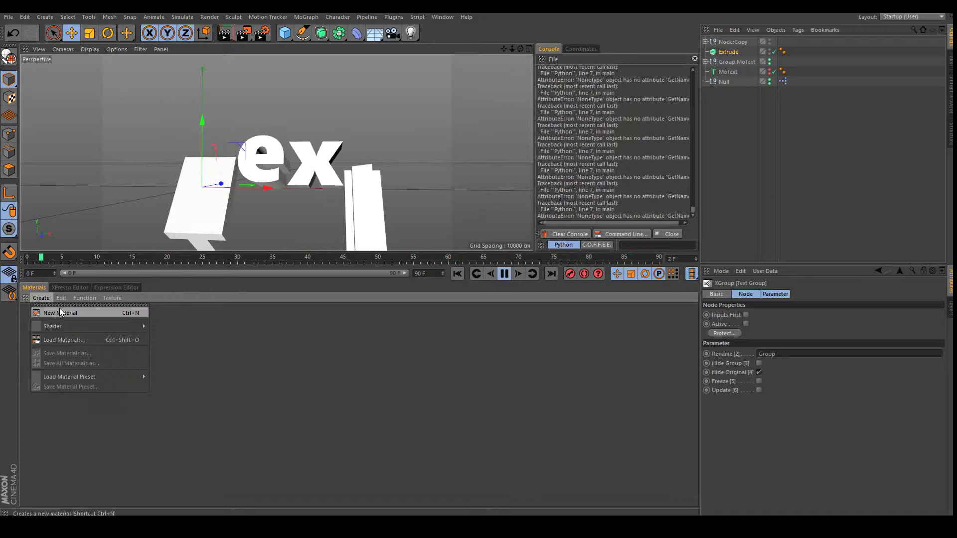
{"action": "left_click", "coordinate": [59, 308]}
{"action": "double_click", "coordinate": [37, 314]}
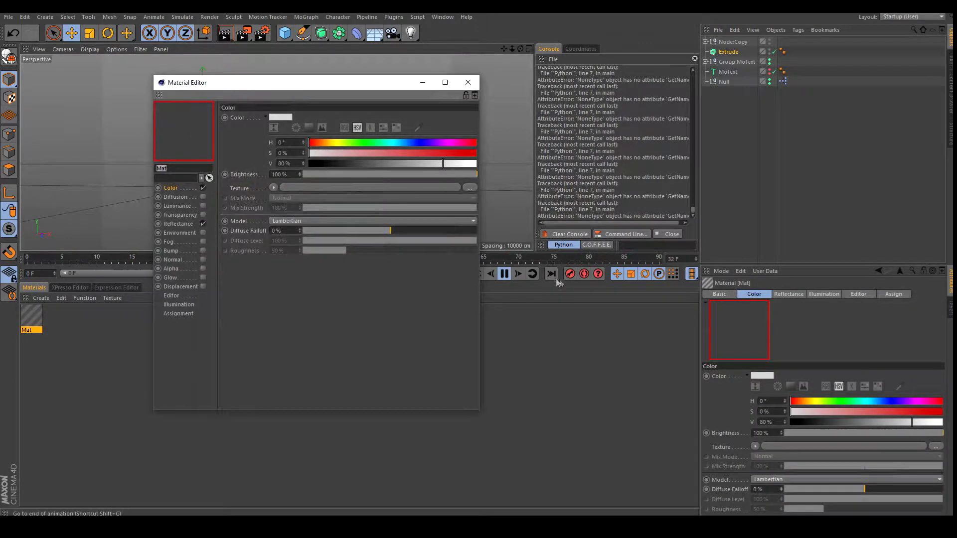
{"action": "left_click", "coordinate": [505, 273]}
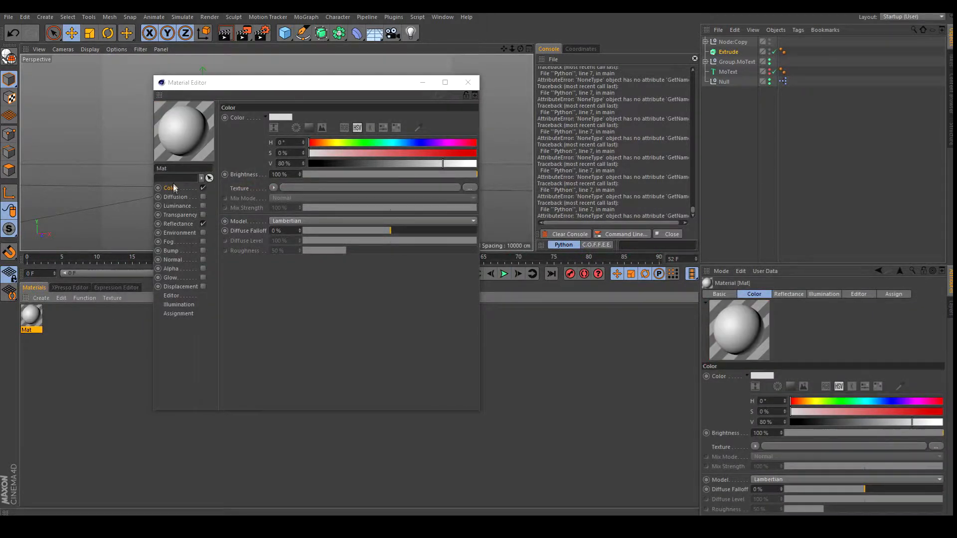
{"action": "left_click_drag", "start_coordinate": [323, 143], "coordinate": [330, 143]}
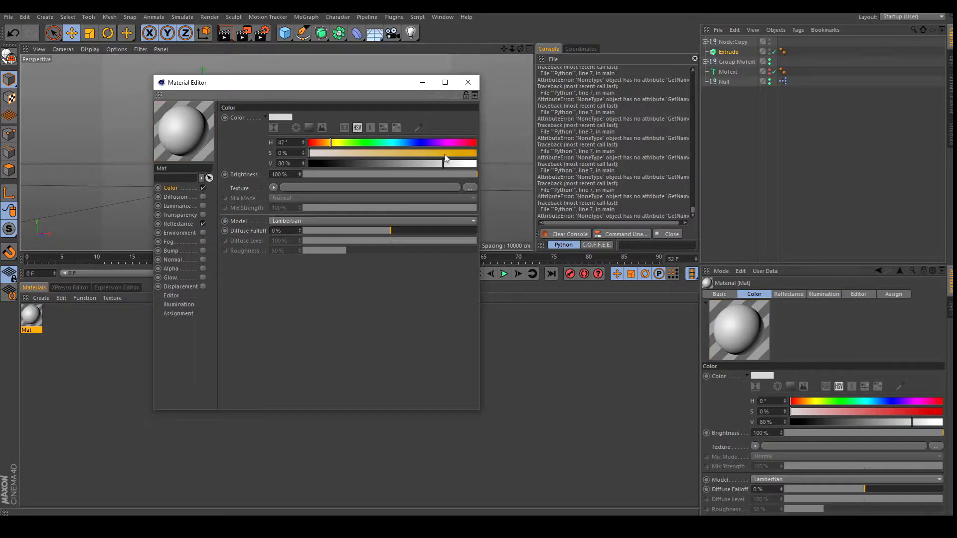
{"action": "left_click_drag", "start_coordinate": [517, 154], "coordinate": [516, 154]}
{"action": "left_click_drag", "start_coordinate": [445, 164], "coordinate": [491, 164]}
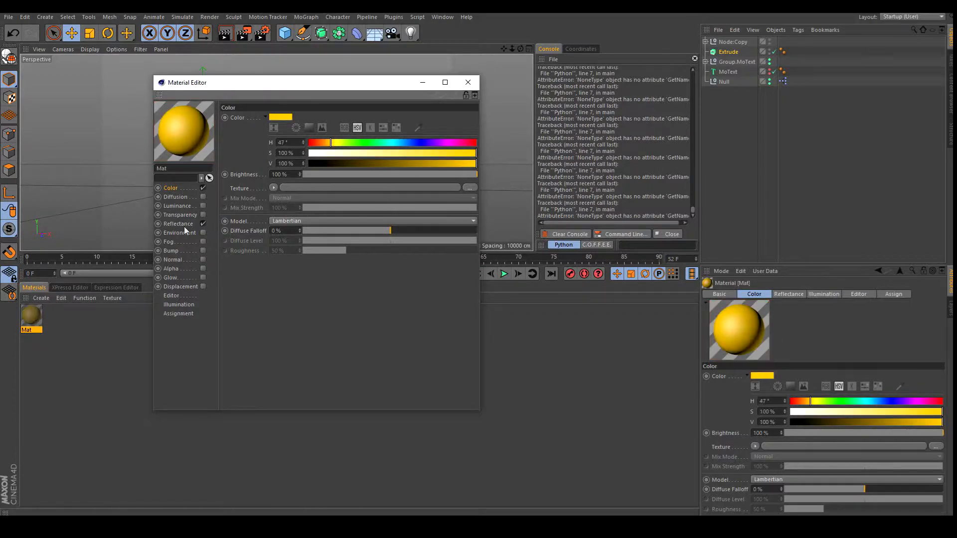
Enable Luminance on Mat, apply it to Node:Copy, and reopen the XPresso graph.
{"action": "left_click", "coordinate": [202, 206]}
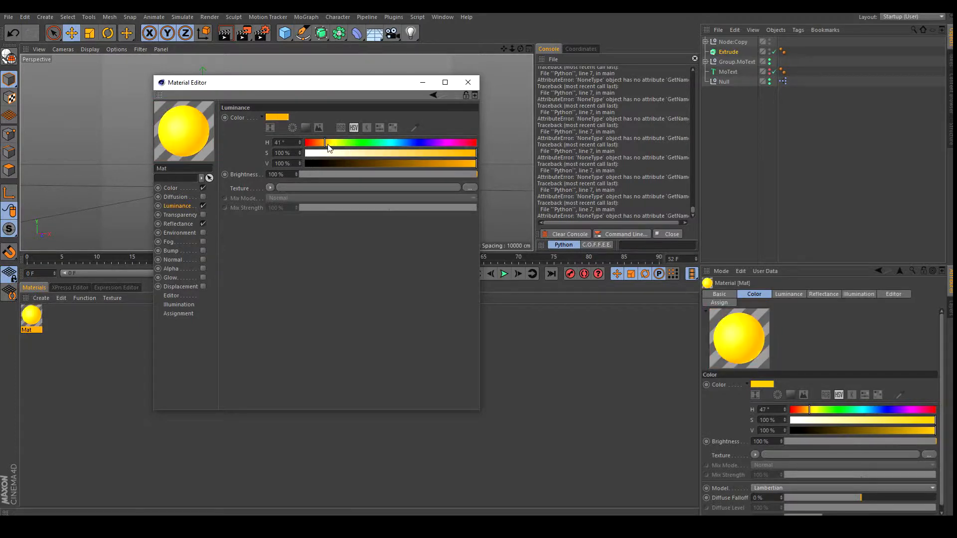
{"action": "left_click", "coordinate": [468, 83]}
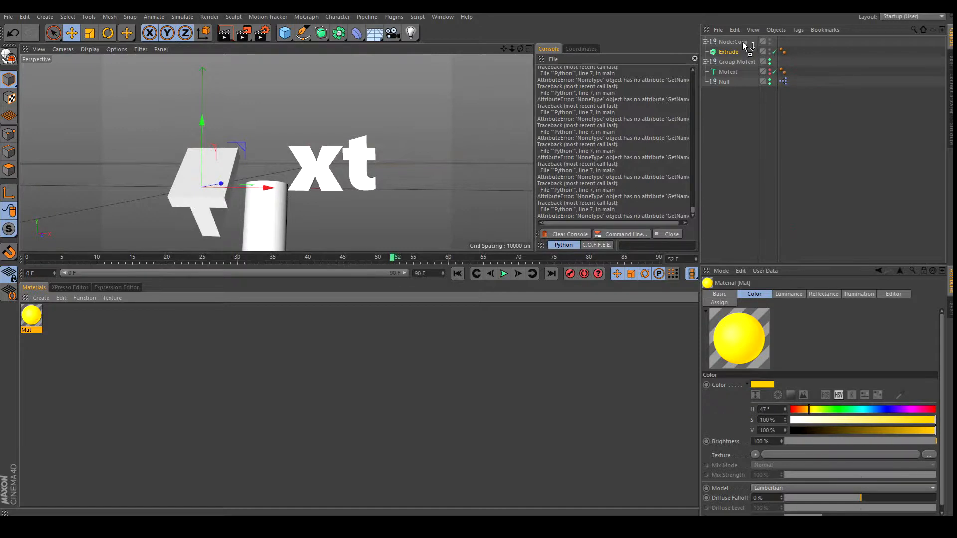
{"action": "left_click_drag", "start_coordinate": [742, 42], "coordinate": [742, 43]}
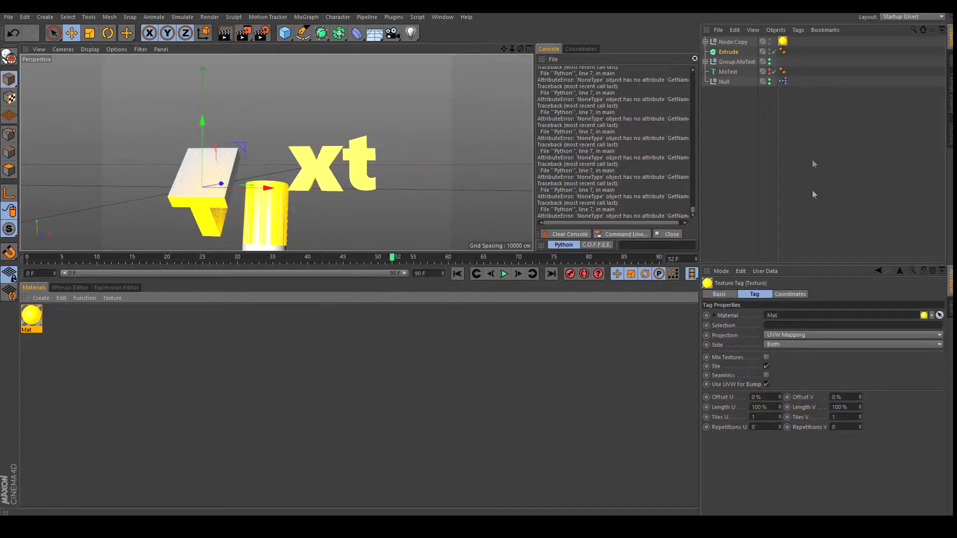
{"action": "double_click", "coordinate": [786, 82]}
Play the animation and set the copied letters' Apply Transform third Scale value to -0.96.
{"action": "left_click", "coordinate": [545, 459]}
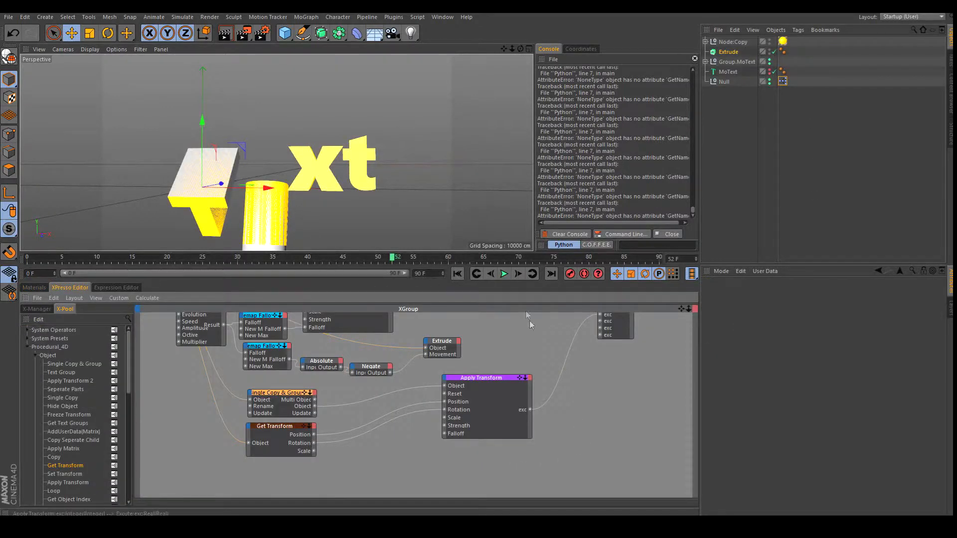
{"action": "left_click", "coordinate": [503, 274]}
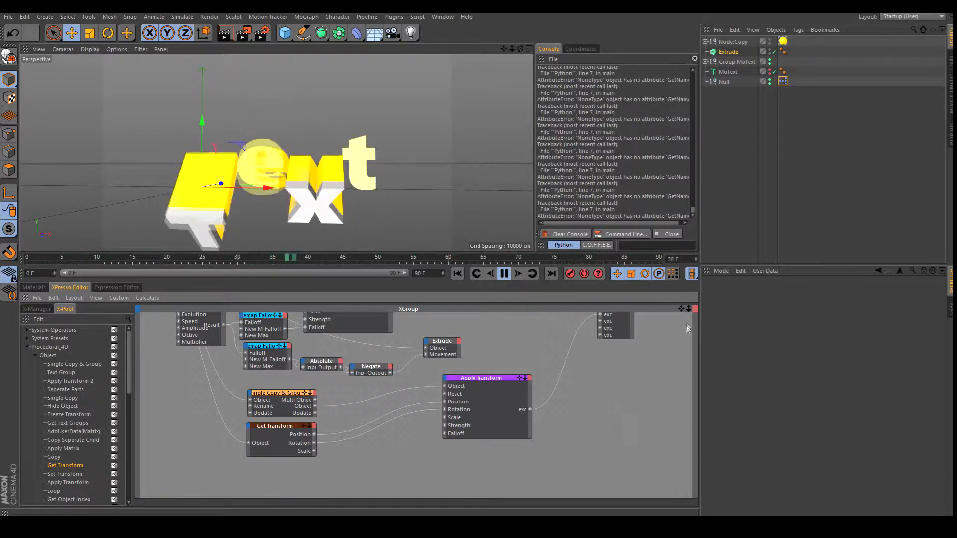
{"action": "left_click_drag", "start_coordinate": [681, 309], "coordinate": [685, 304]}
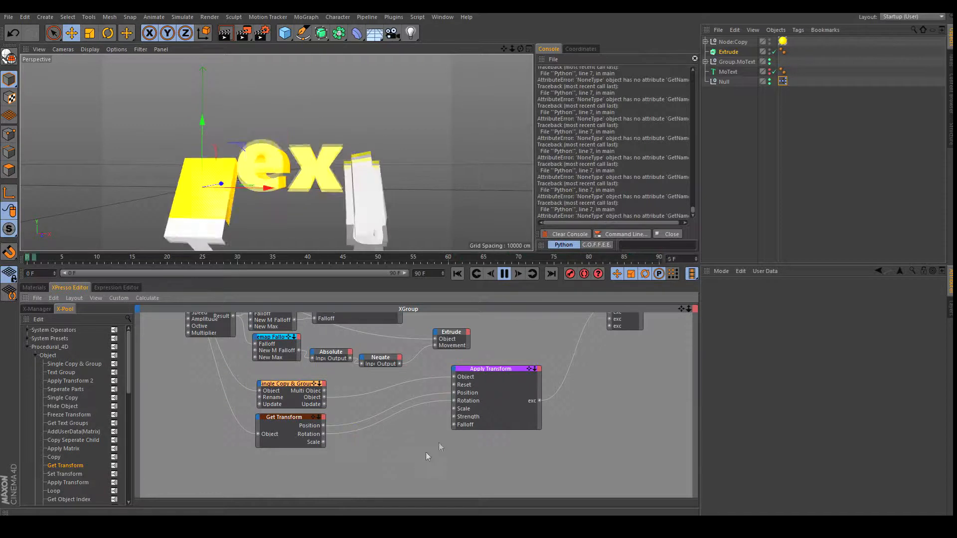
{"action": "left_click", "coordinate": [498, 368]}
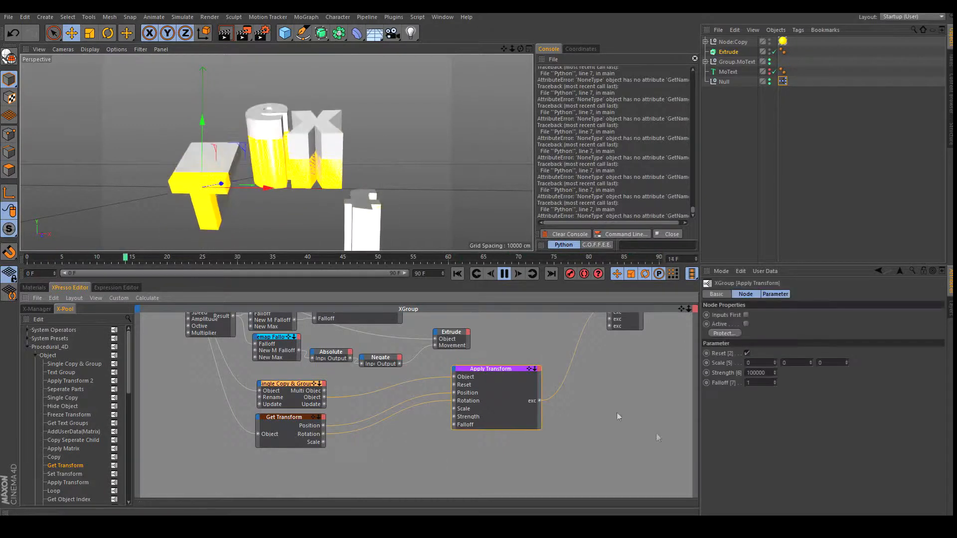
{"action": "left_click", "coordinate": [847, 364]}
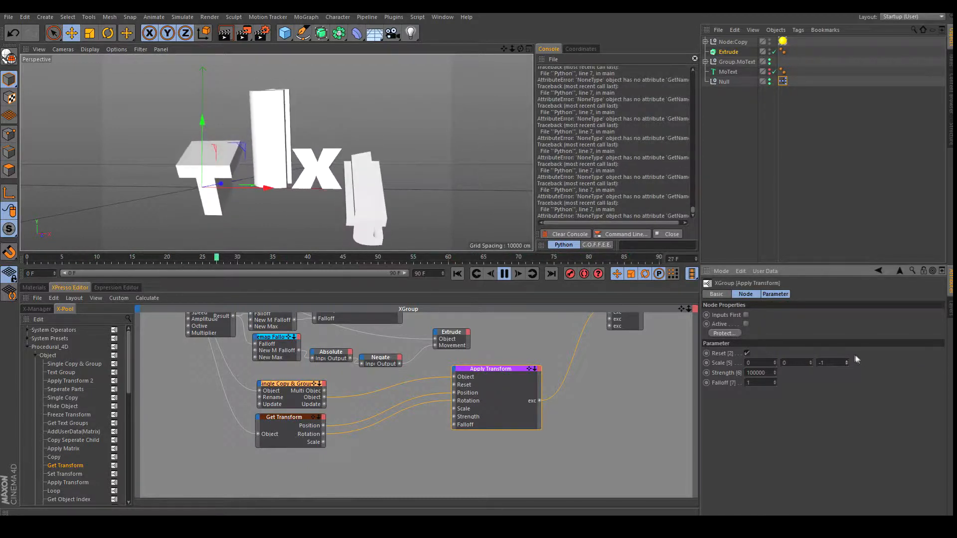
{"action": "double_click", "coordinate": [835, 360]}
{"action": "type", "text": "-"}
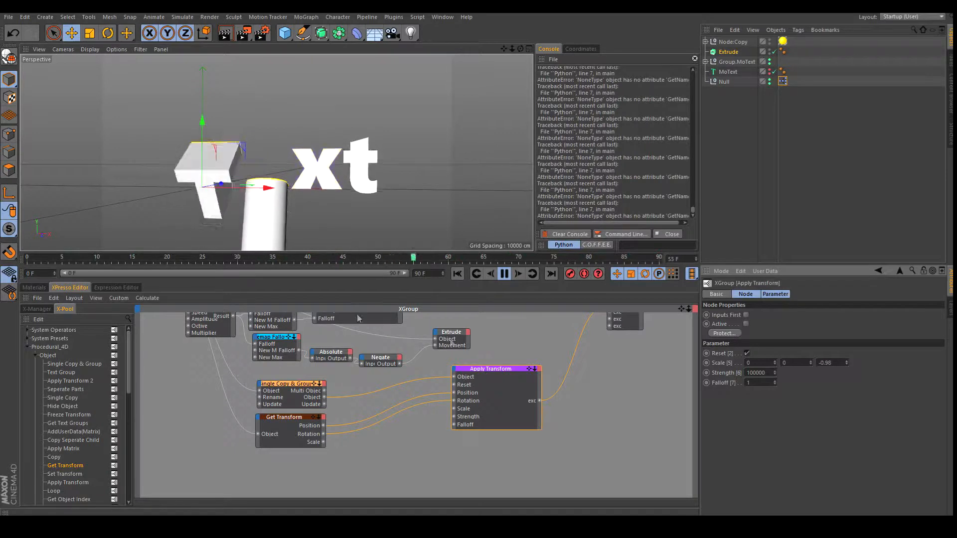
{"action": "left_click_drag", "start_coordinate": [682, 309], "coordinate": [754, 400]}
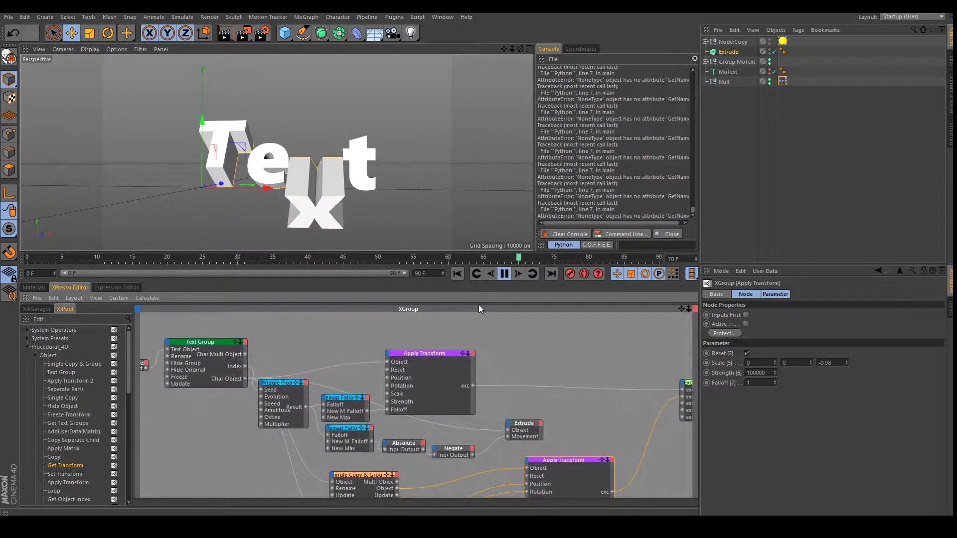
Hide the original letter group and change the lower Apply Transform's third Scale value to -0.95.
{"action": "left_click", "coordinate": [232, 341]}
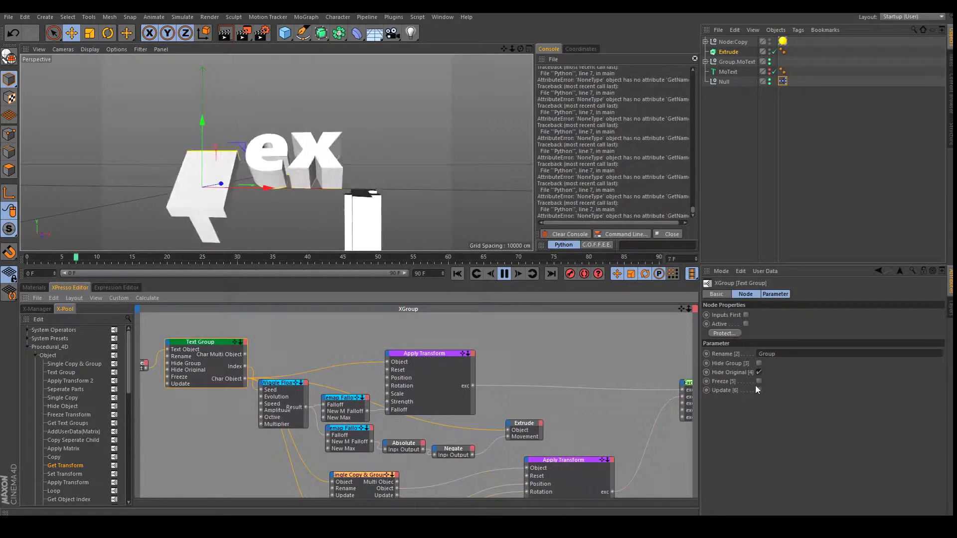
{"action": "left_click", "coordinate": [759, 364]}
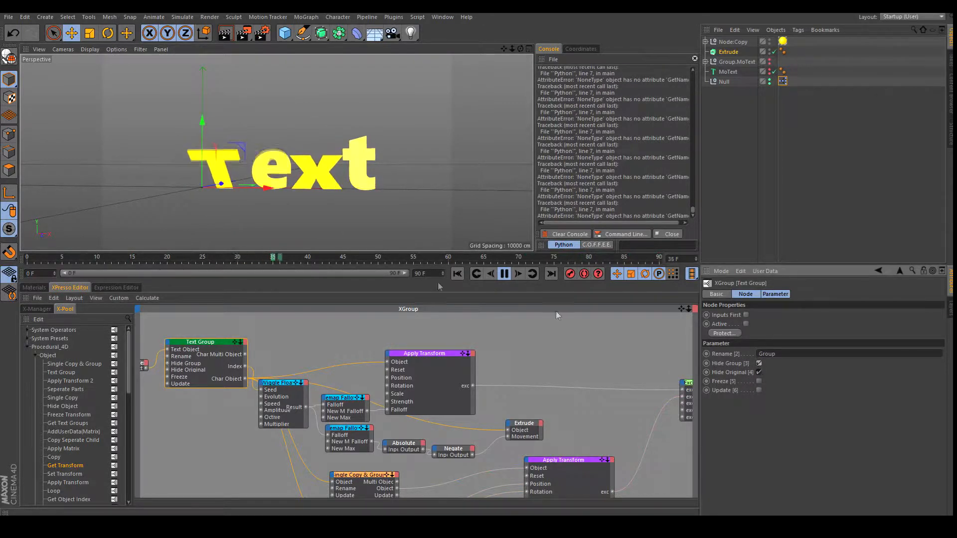
{"action": "left_click_drag", "start_coordinate": [520, 49], "coordinate": [621, 117]}
{"action": "left_click", "coordinate": [575, 462]}
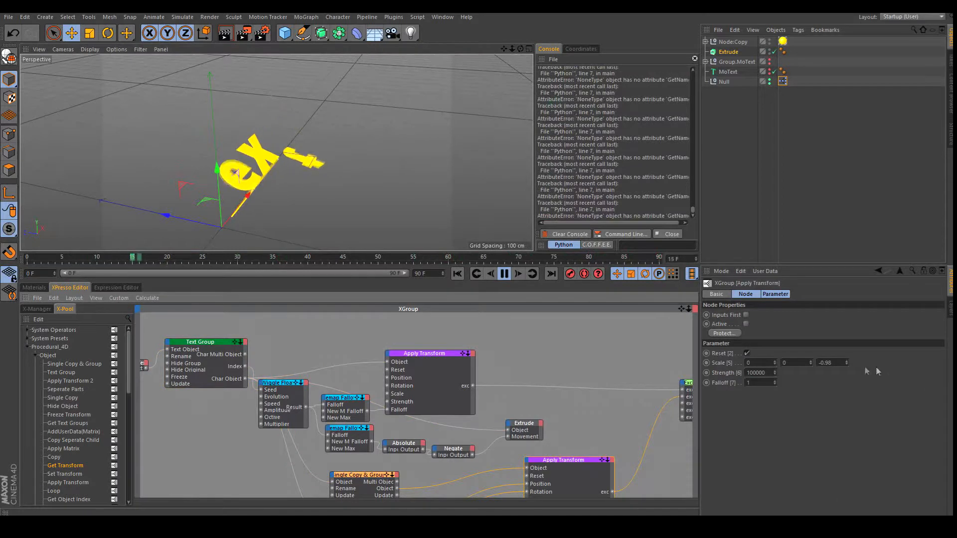
{"action": "double_click", "coordinate": [840, 363]}
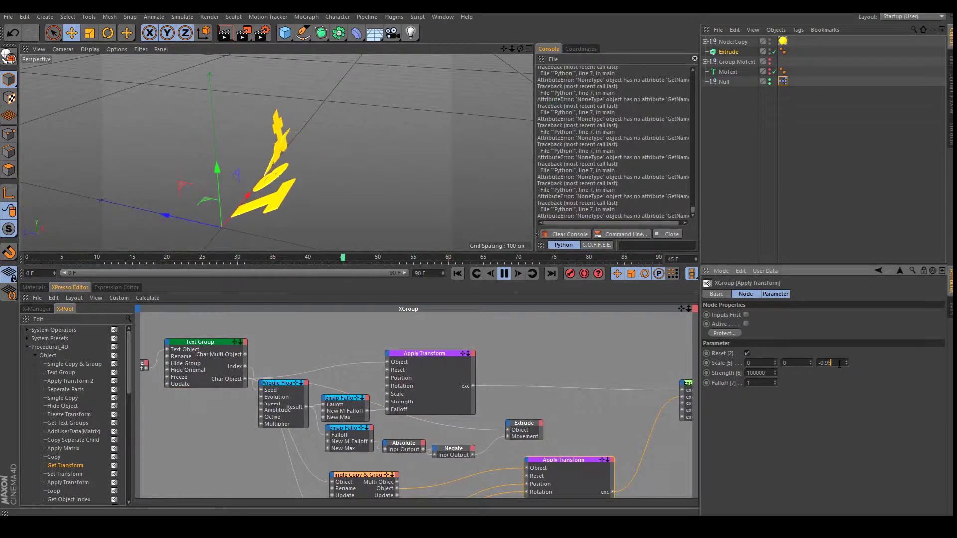
{"action": "left_click_drag", "start_coordinate": [520, 48], "coordinate": [479, 252]}
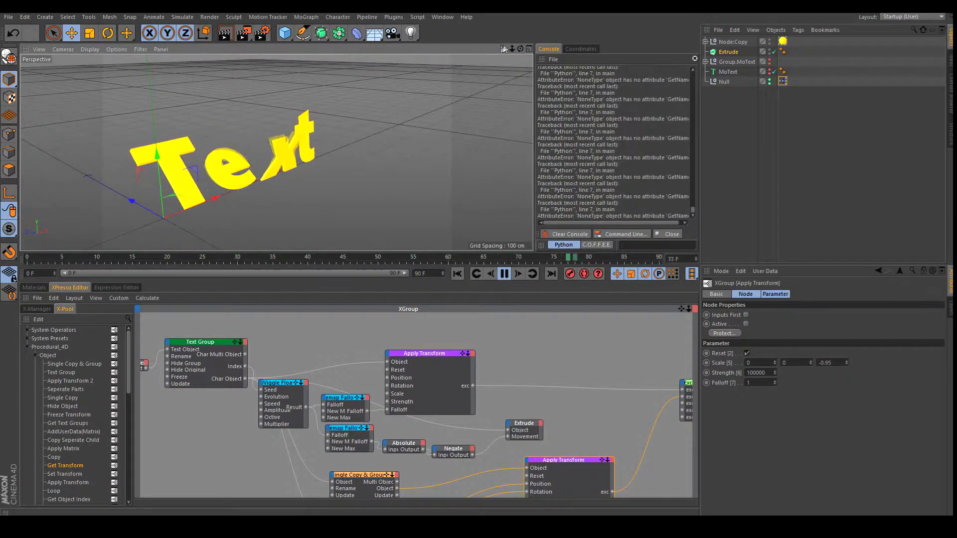
{"action": "left_click_drag", "start_coordinate": [504, 49], "coordinate": [482, 255]}
Uncheck Hide Group on Text Group to show the white geometry, then shift Apply Transform right.
{"action": "left_click", "coordinate": [215, 349]}
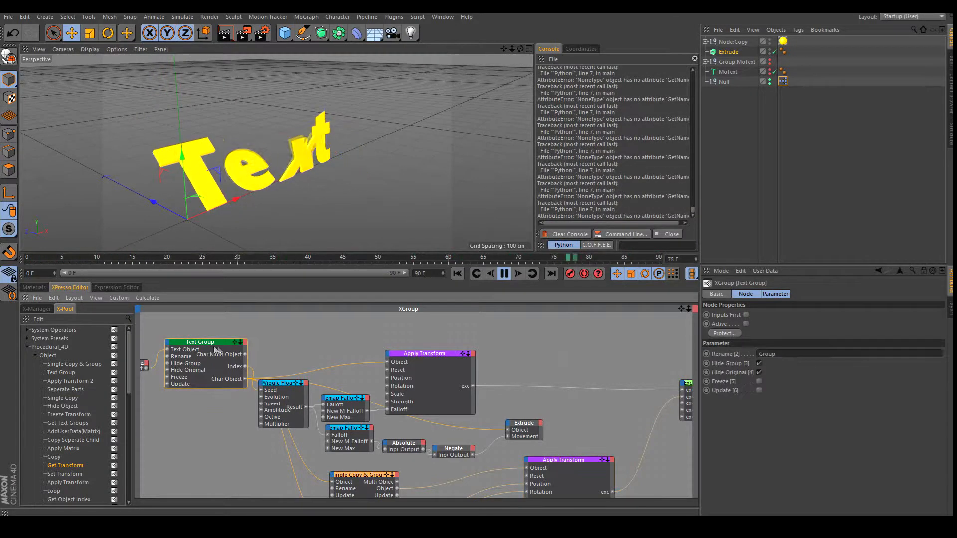
{"action": "left_click", "coordinate": [758, 363]}
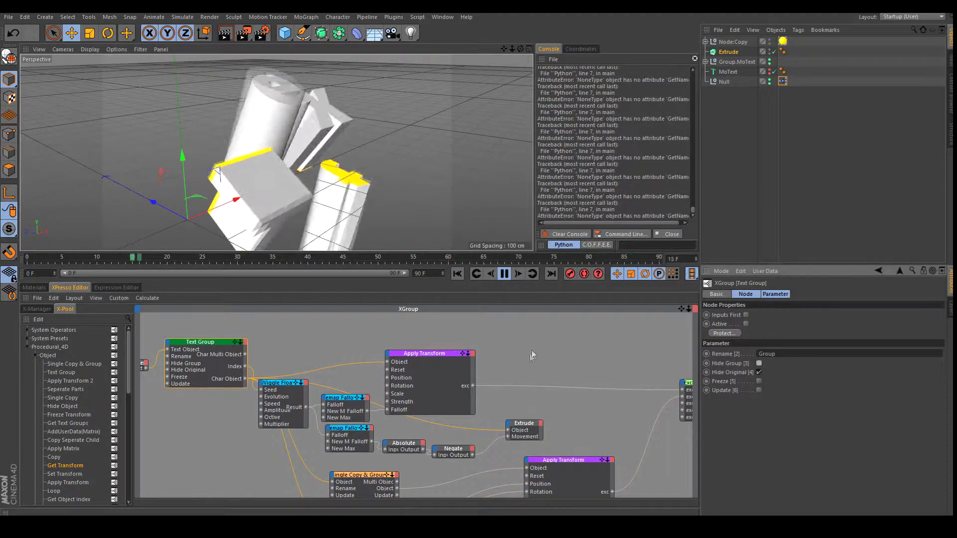
{"action": "left_click_drag", "start_coordinate": [520, 47], "coordinate": [481, 250]}
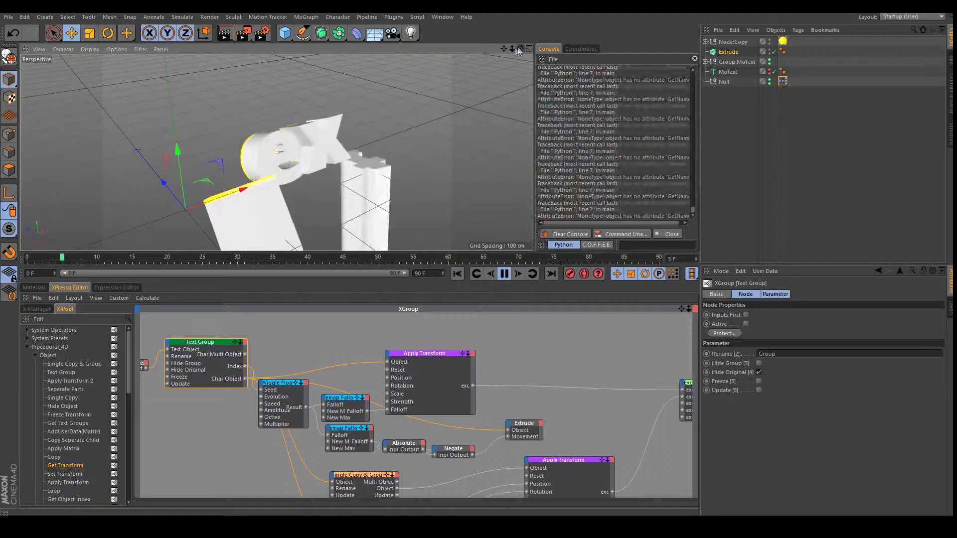
{"action": "left_click_drag", "start_coordinate": [504, 48], "coordinate": [483, 42]}
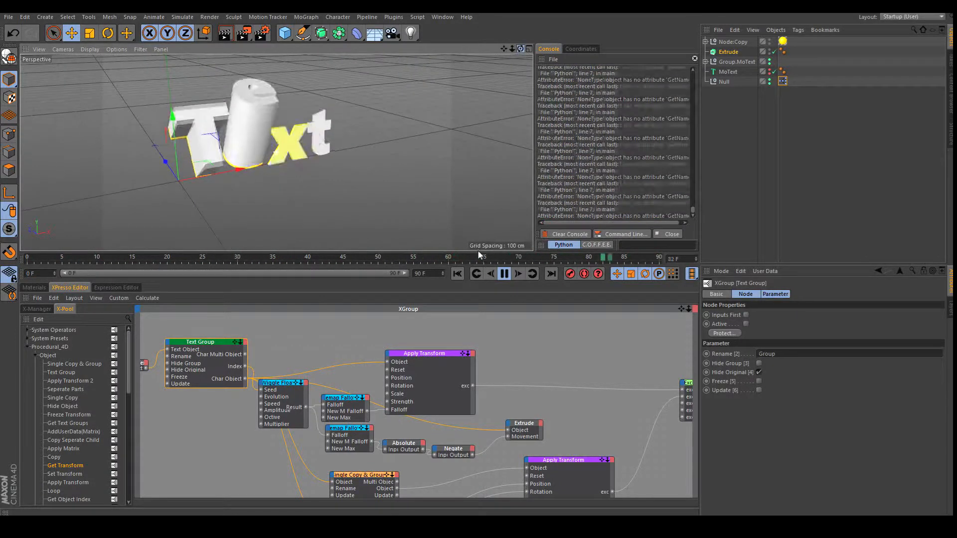
{"action": "left_click_drag", "start_coordinate": [683, 307], "coordinate": [639, 226]}
{"action": "left_click_drag", "start_coordinate": [537, 379], "coordinate": [579, 381]}
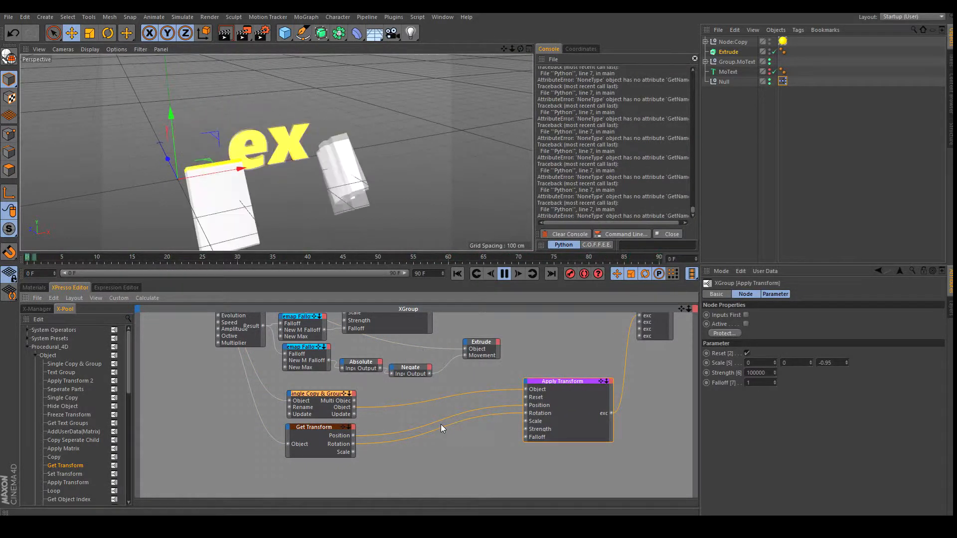
Add a Math:Add node between Get Transform and Apply Transform, with Data Type set to Vector.
{"action": "right_click", "coordinate": [496, 398]}
{"action": "mouse_move", "coordinate": [538, 401]}
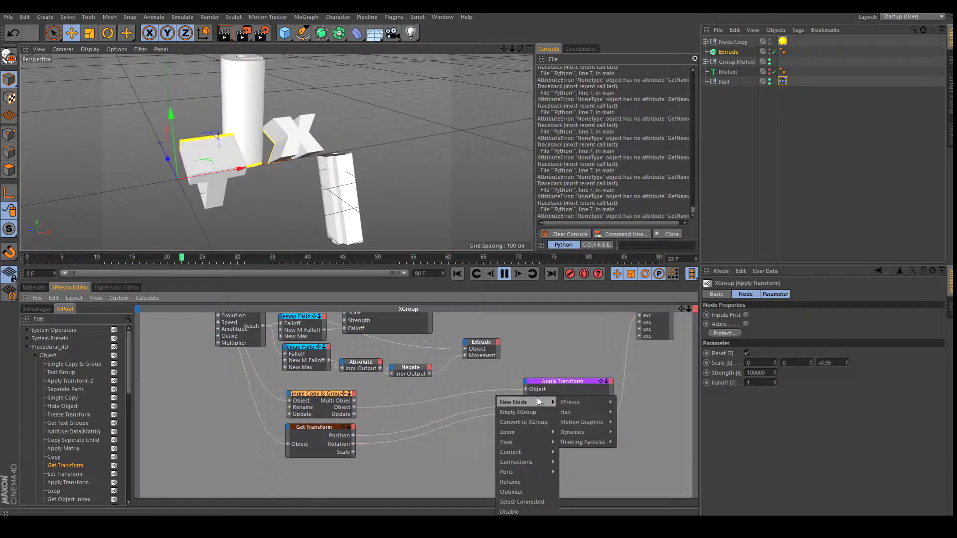
{"action": "mouse_move", "coordinate": [570, 402]}
{"action": "mouse_move", "coordinate": [627, 402]}
{"action": "mouse_move", "coordinate": [631, 434]}
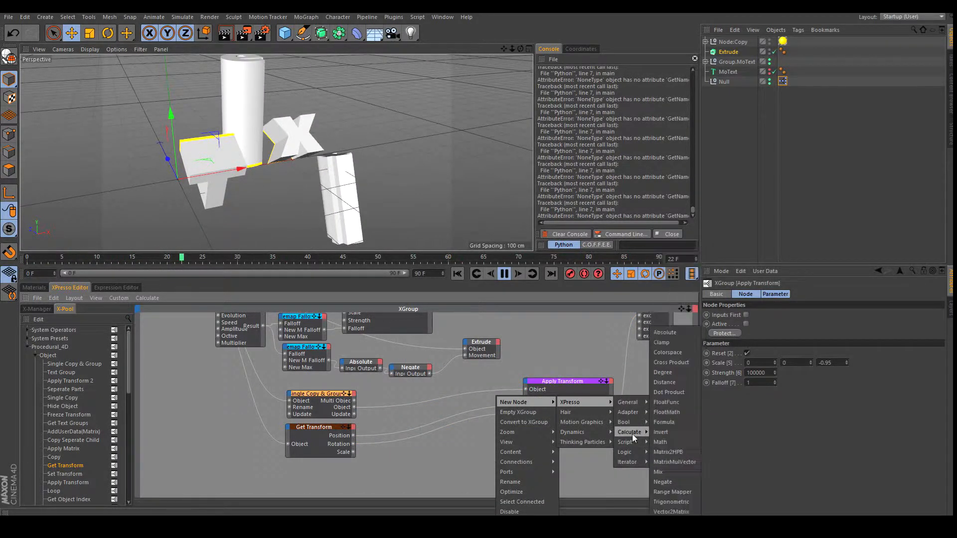
{"action": "left_click", "coordinate": [661, 442]}
{"action": "left_click_drag", "start_coordinate": [498, 454], "coordinate": [445, 415]}
{"action": "left_click", "coordinate": [800, 315]}
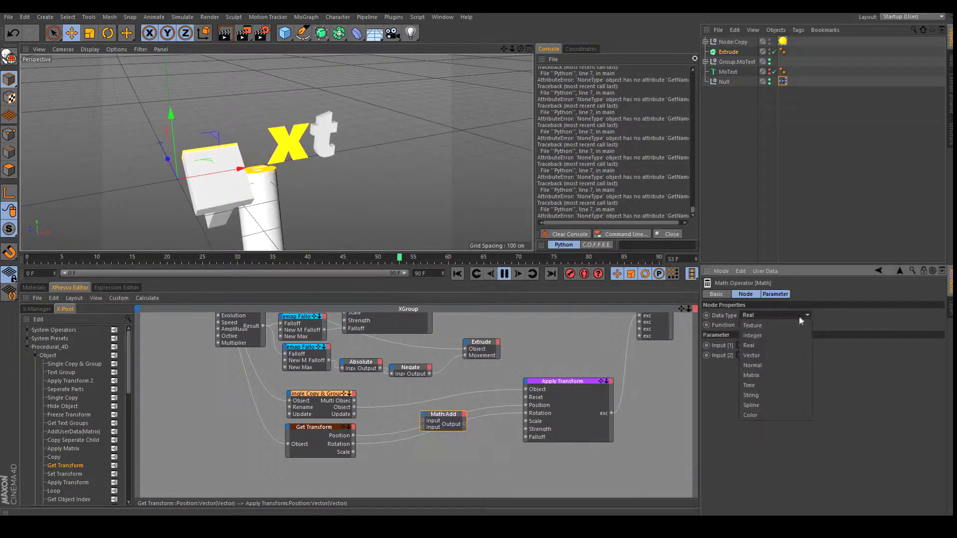
{"action": "left_click", "coordinate": [765, 355]}
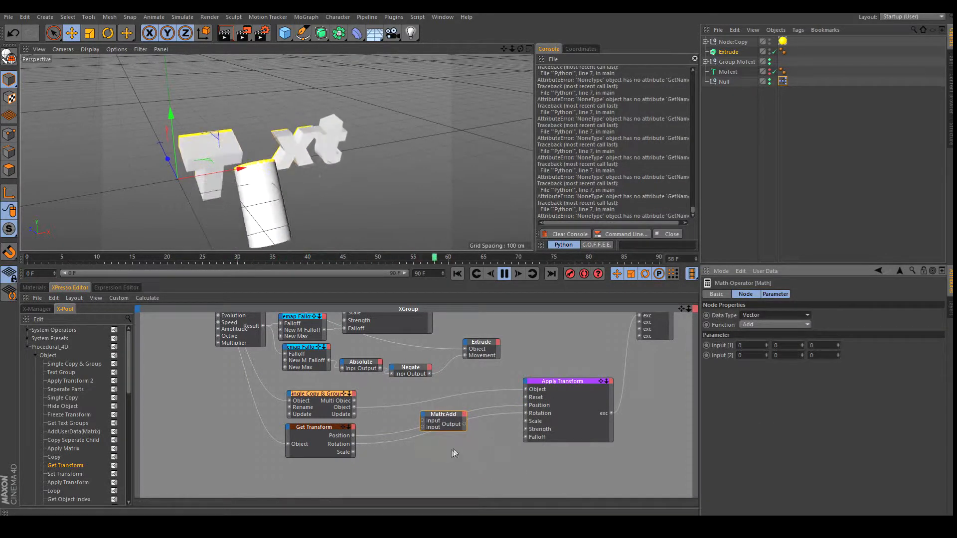
Wire Position through Math:Add into Apply Transform's Position with Input 2 Z offset of -332.
{"action": "left_click_drag", "start_coordinate": [353, 436], "coordinate": [454, 419]}
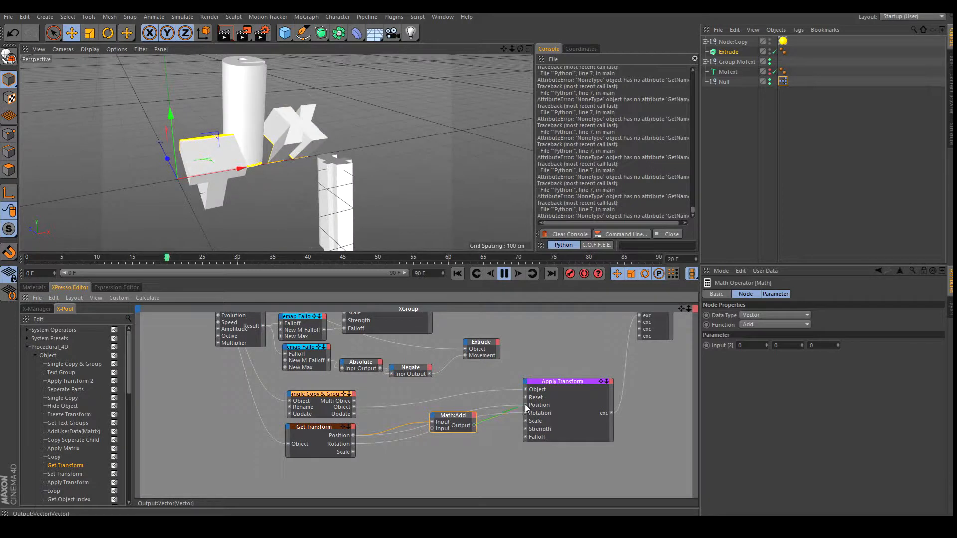
{"action": "left_click_drag", "start_coordinate": [525, 405], "coordinate": [526, 405]}
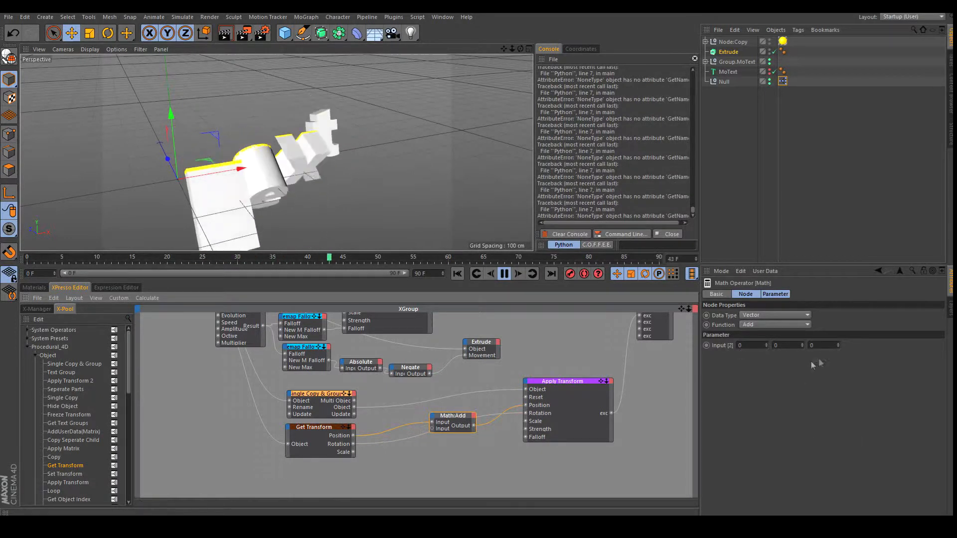
{"action": "mouse_move", "coordinate": [839, 345]}
{"action": "left_mouse_down"}
{"action": "mouse_move", "coordinate": [843, 399]}
{"action": "mouse_move", "coordinate": [840, 344]}
{"action": "left_mouse_up"}
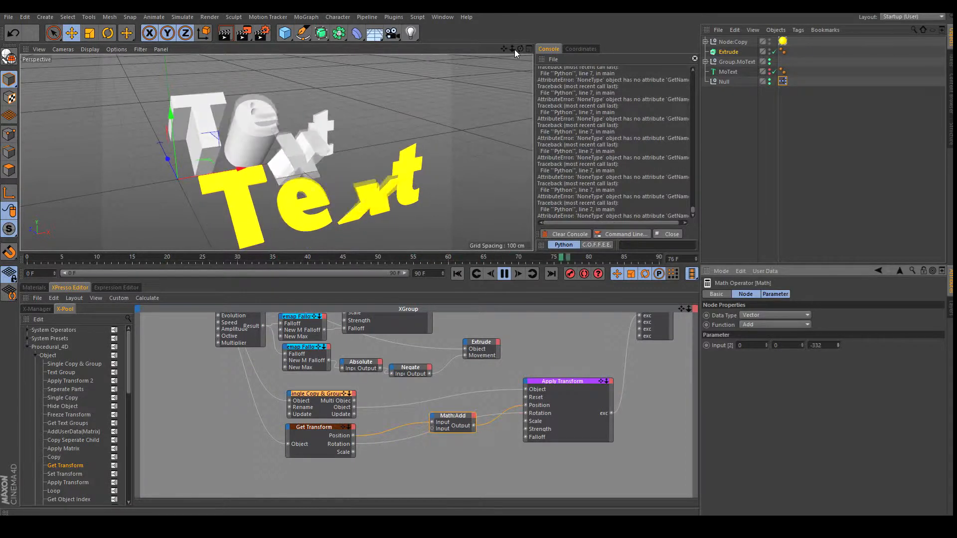
{"action": "mouse_move", "coordinate": [520, 49]}
{"action": "left_mouse_down"}
{"action": "mouse_move", "coordinate": [478, 253]}
{"action": "mouse_move", "coordinate": [481, 199]}
{"action": "mouse_move", "coordinate": [522, 46]}
{"action": "left_mouse_up"}
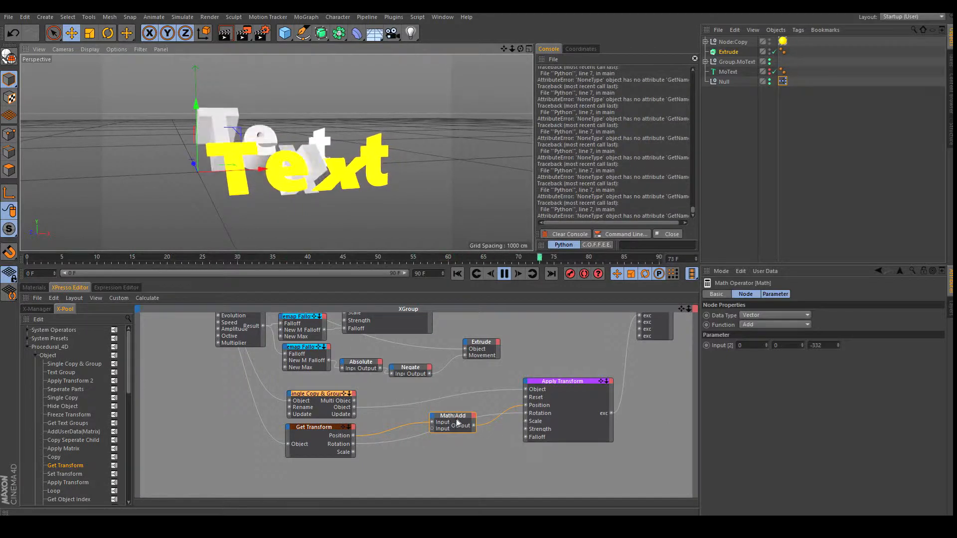
Bring the Extrude object into the graph as a node and connect Char Object to its Object port.
{"action": "left_click_drag", "start_coordinate": [457, 423], "coordinate": [460, 421]}
{"action": "left_click", "coordinate": [483, 363]}
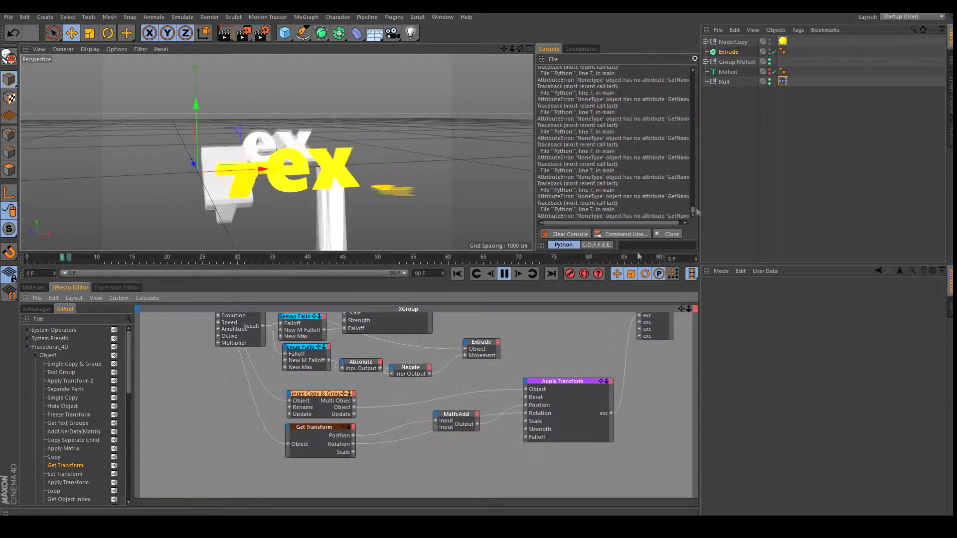
{"action": "left_click_drag", "start_coordinate": [728, 53], "coordinate": [503, 324]}
{"action": "left_click_drag", "start_coordinate": [306, 477], "coordinate": [305, 474]}
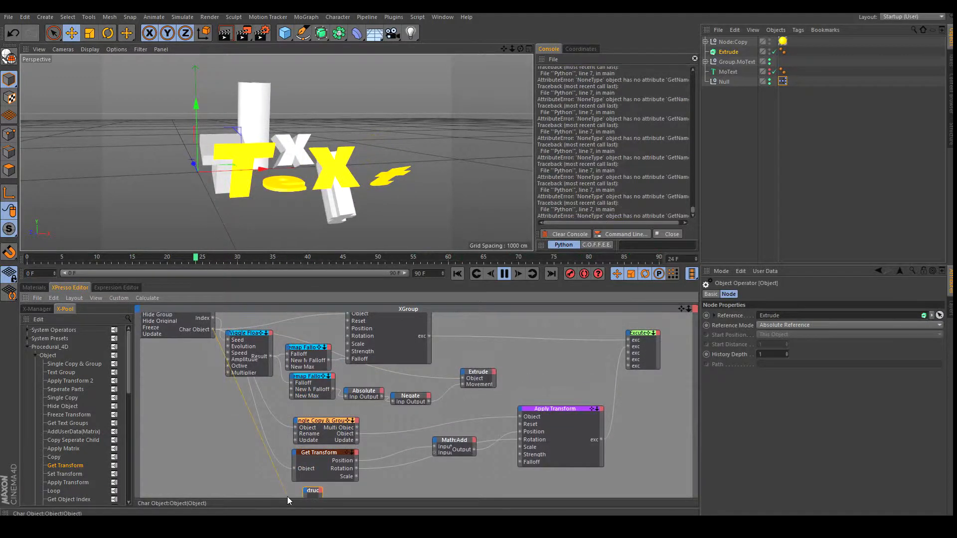
{"action": "left_click_drag", "start_coordinate": [304, 491], "coordinate": [305, 491]}
{"action": "left_click", "coordinate": [327, 492]}
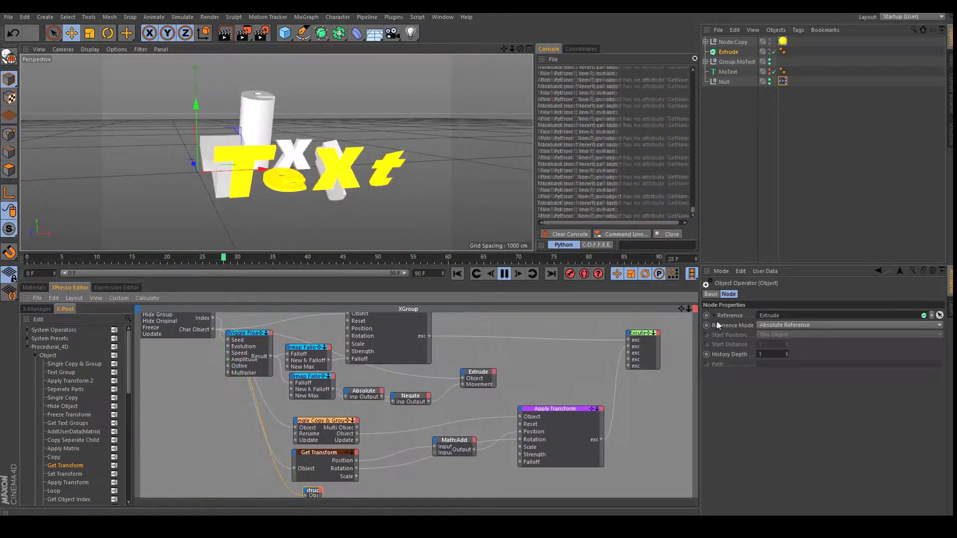
Add a Movement . Z output port to the Extrude node and select its connected nodes.
{"action": "left_click_drag", "start_coordinate": [681, 309], "coordinate": [669, 270]}
{"action": "left_click_drag", "start_coordinate": [688, 309], "coordinate": [643, 331]}
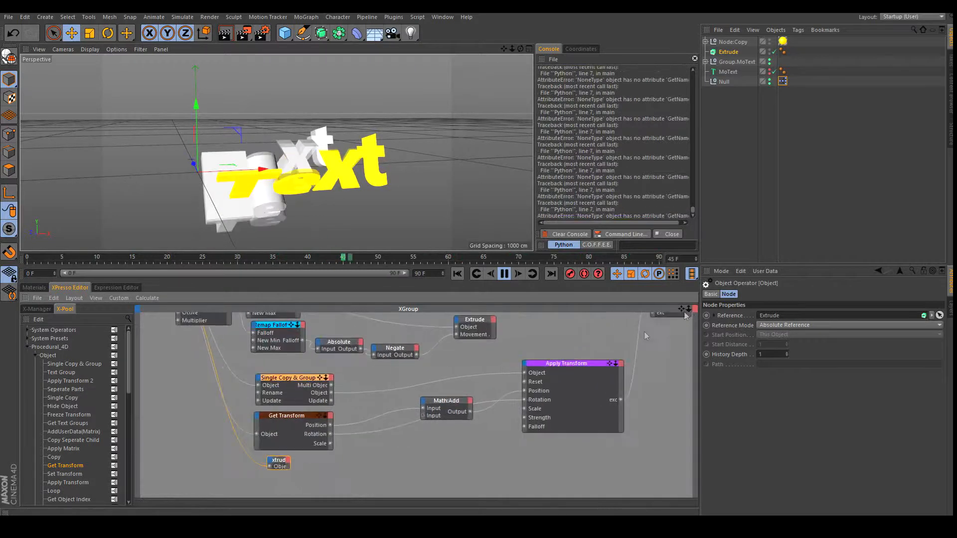
{"action": "left_click", "coordinate": [288, 461]}
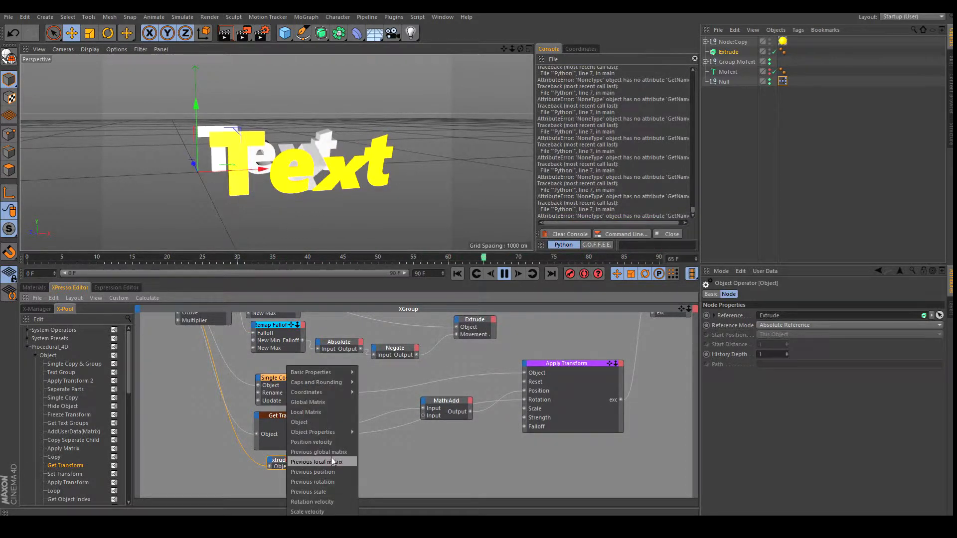
{"action": "mouse_move", "coordinate": [344, 431]}
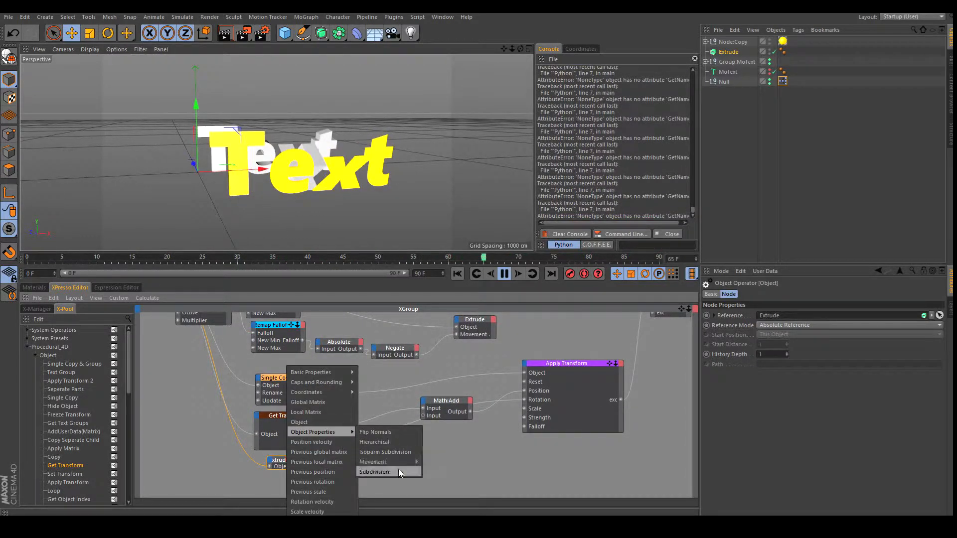
{"action": "left_click", "coordinate": [439, 491]}
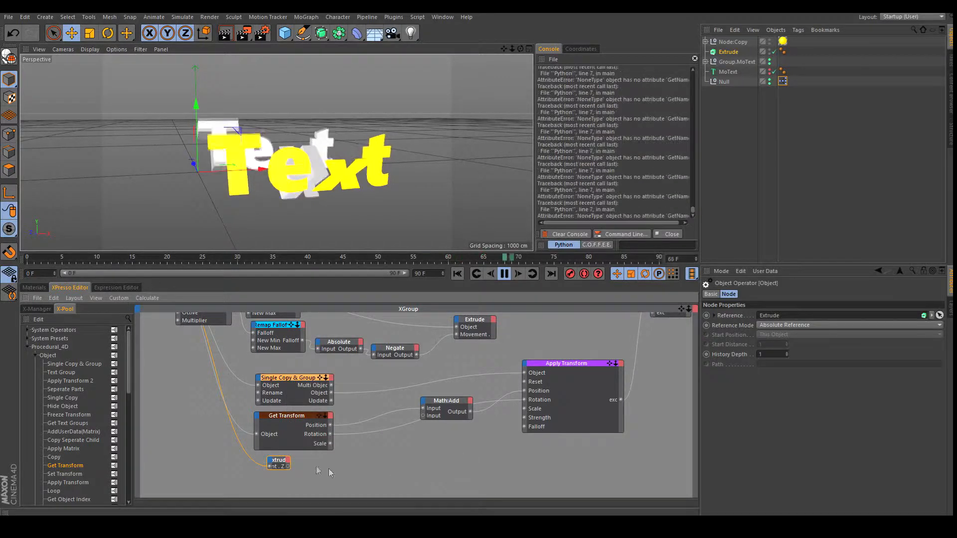
{"action": "right_click", "coordinate": [283, 462]}
{"action": "left_click", "coordinate": [314, 501]}
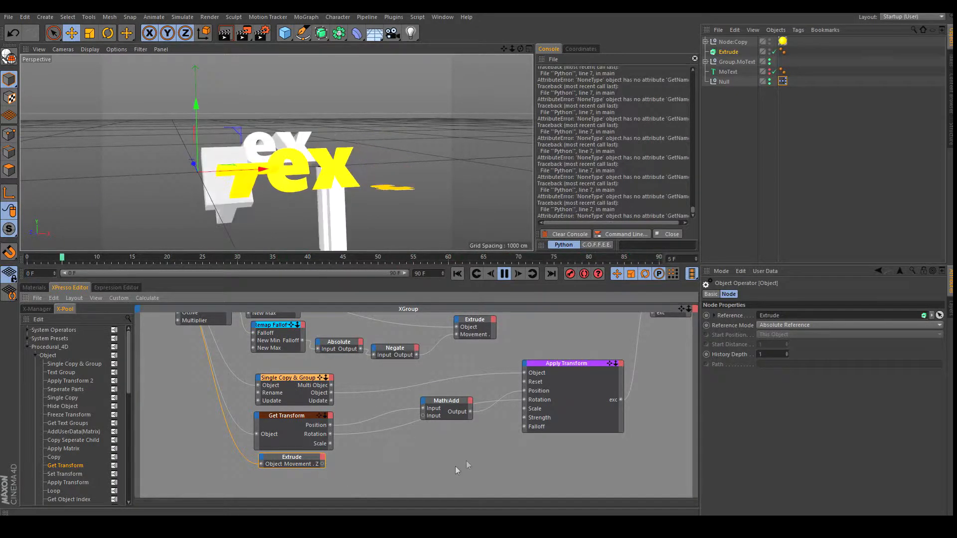
Add a Set Vector Component node from X-Pool > Point with Component set to Z.
{"action": "scroll", "coordinate": [91, 439], "scroll_direction": "down", "scroll_amount": 3}
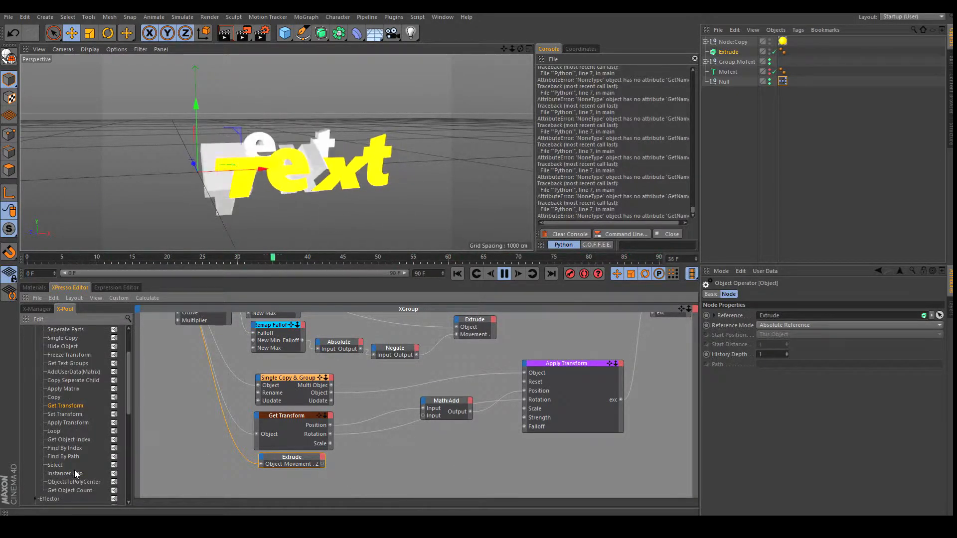
{"action": "scroll", "coordinate": [74, 471], "scroll_direction": "down", "scroll_amount": 8}
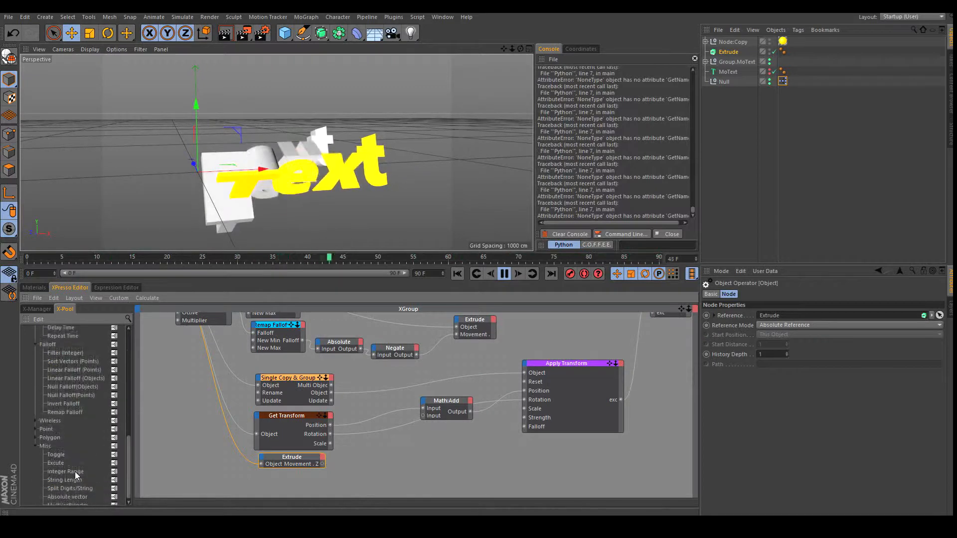
{"action": "left_click", "coordinate": [35, 426]}
{"action": "scroll", "coordinate": [85, 467], "scroll_direction": "down", "scroll_amount": 3}
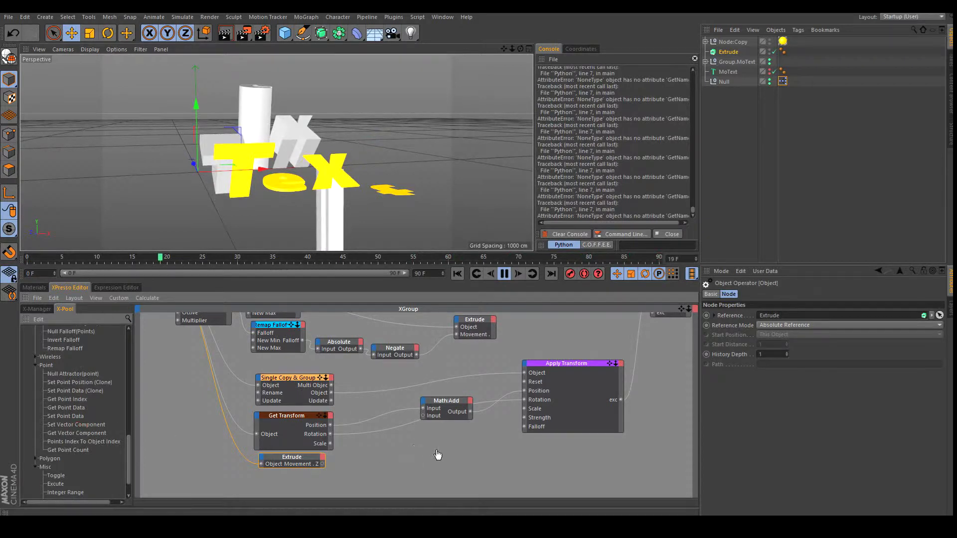
{"action": "left_click_drag", "start_coordinate": [436, 452], "coordinate": [436, 449]}
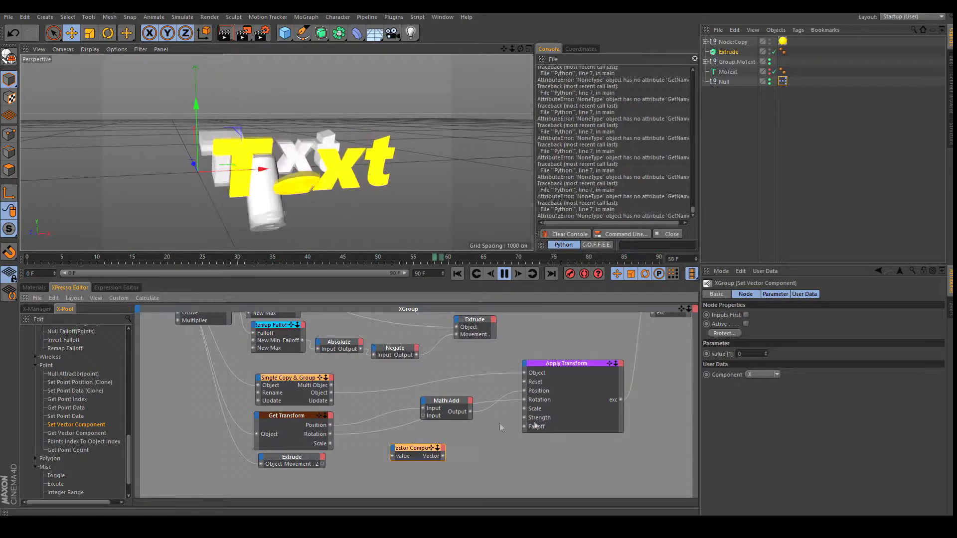
{"action": "left_click", "coordinate": [776, 375]}
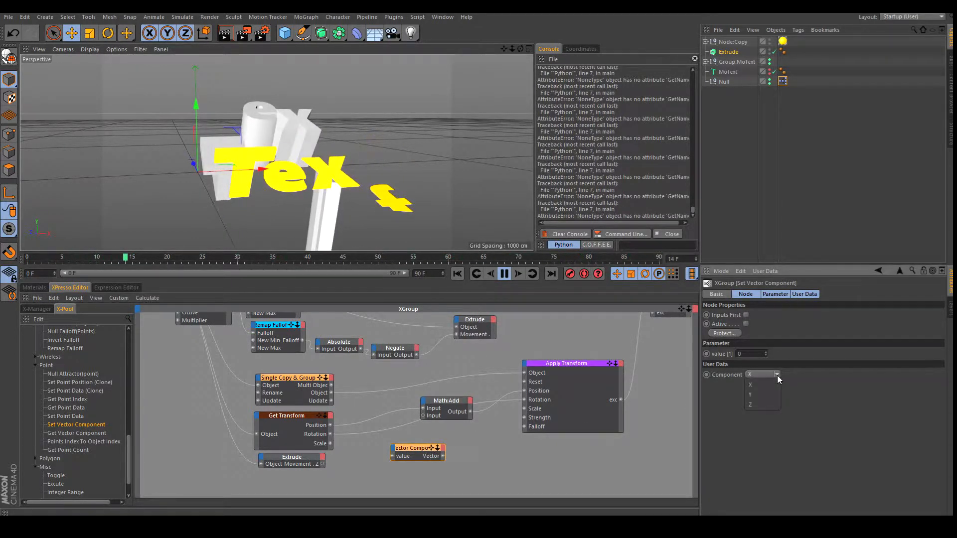
{"action": "left_click", "coordinate": [767, 404]}
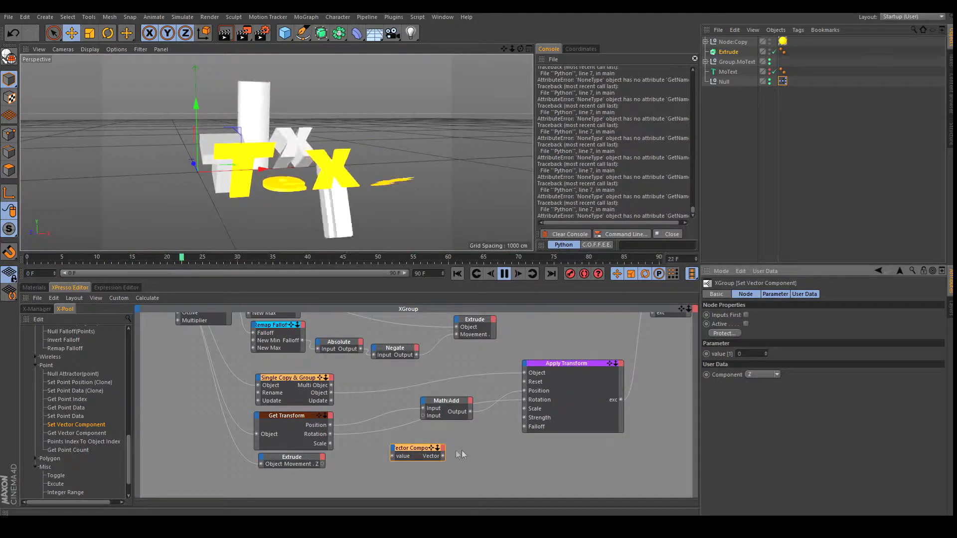
Wire Extrude's Movement . Z into its value and its Vector into Math:Add's second input.
{"action": "left_click_drag", "start_coordinate": [410, 446], "coordinate": [396, 444]}
{"action": "left_click_drag", "start_coordinate": [322, 464], "coordinate": [381, 454]}
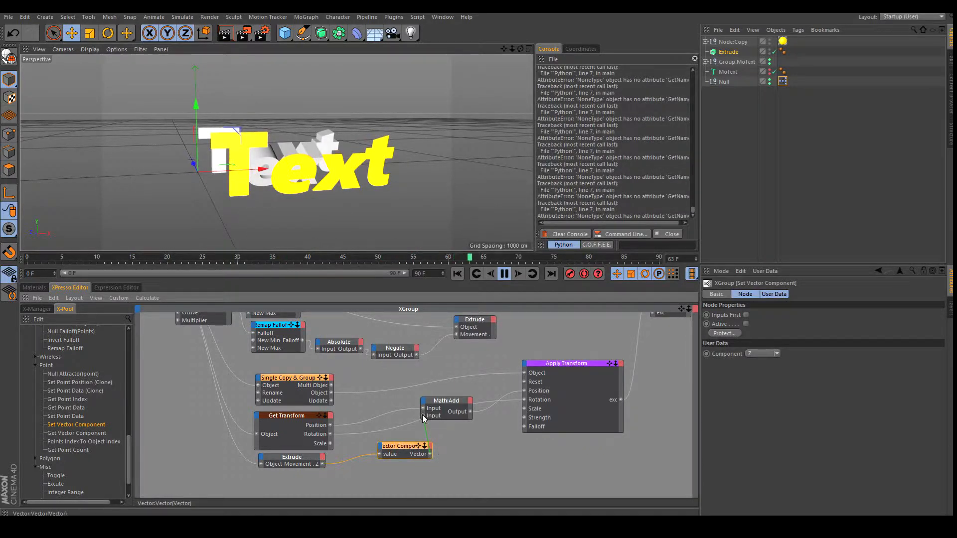
{"action": "left_click_drag", "start_coordinate": [423, 415], "coordinate": [423, 414]}
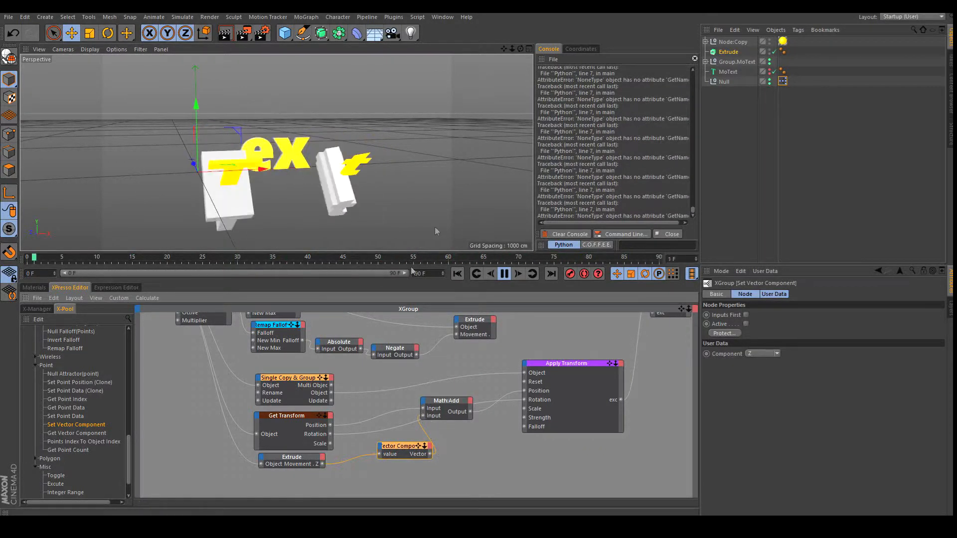
{"action": "left_click_drag", "start_coordinate": [518, 48], "coordinate": [483, 255]}
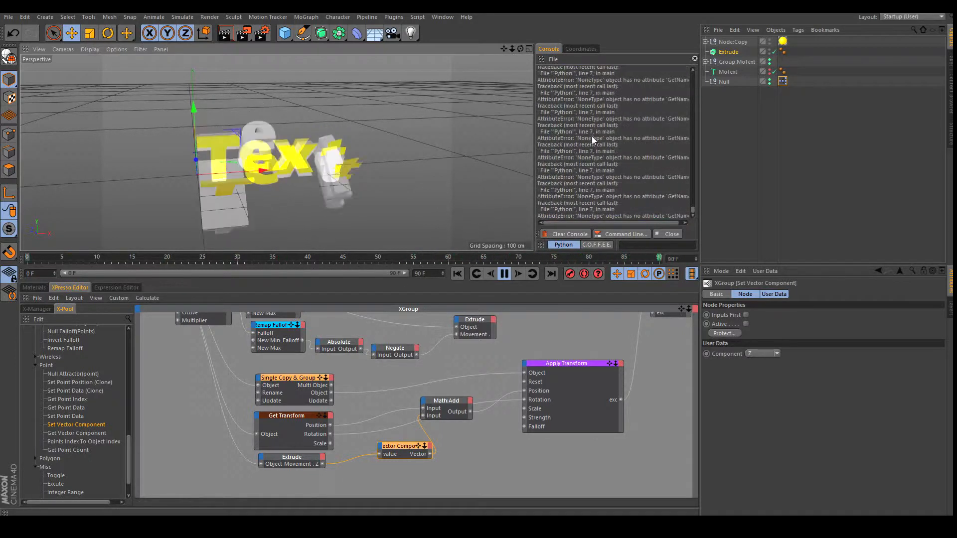
Duplicate the Math:Add node and switch the copy's Function to Multiply.
{"action": "left_click_drag", "start_coordinate": [682, 307], "coordinate": [649, 290]}
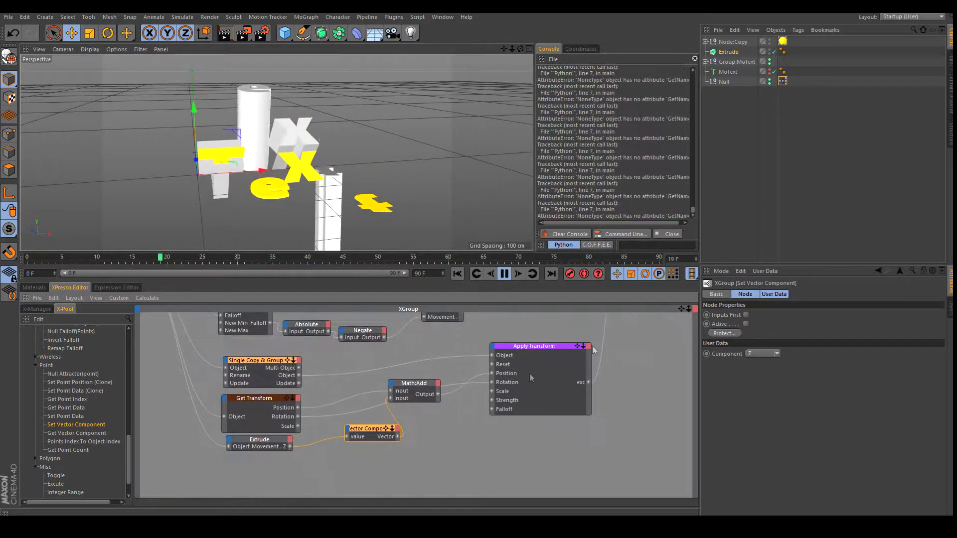
{"action": "left_click_drag", "start_coordinate": [419, 385], "coordinate": [438, 386]}
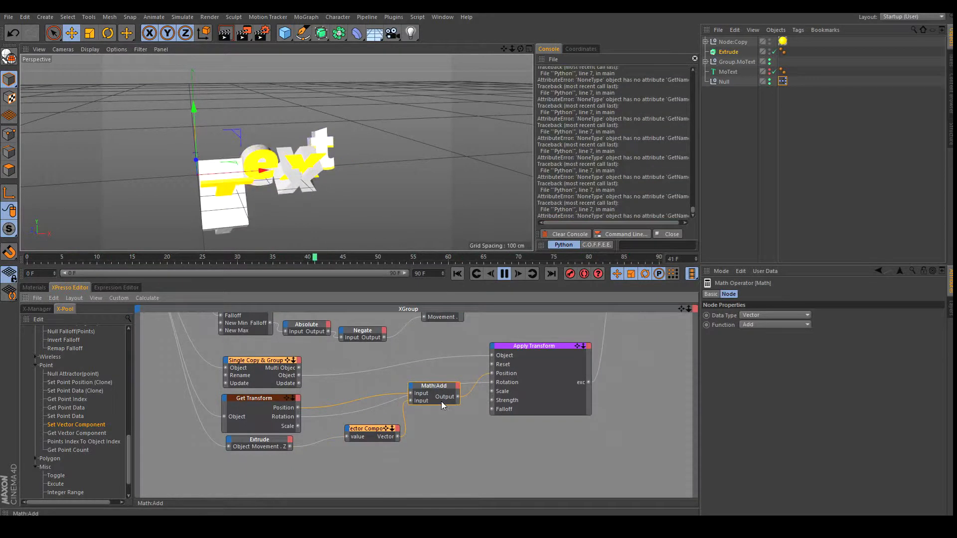
{"action": "right_click", "coordinate": [450, 435]}
{"action": "left_click", "coordinate": [429, 386]}
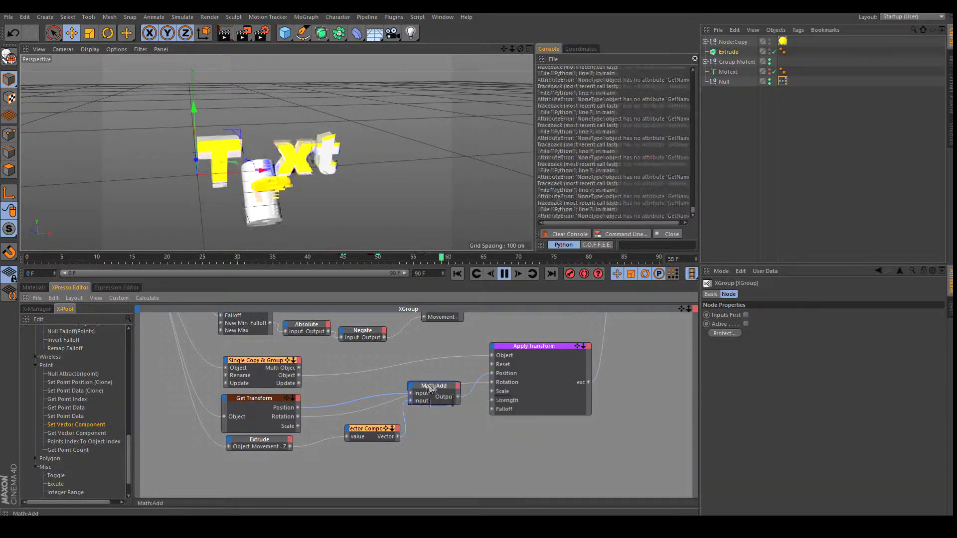
{"action": "left_click_drag", "start_coordinate": [435, 385], "coordinate": [362, 391], "text": "ctrl"}
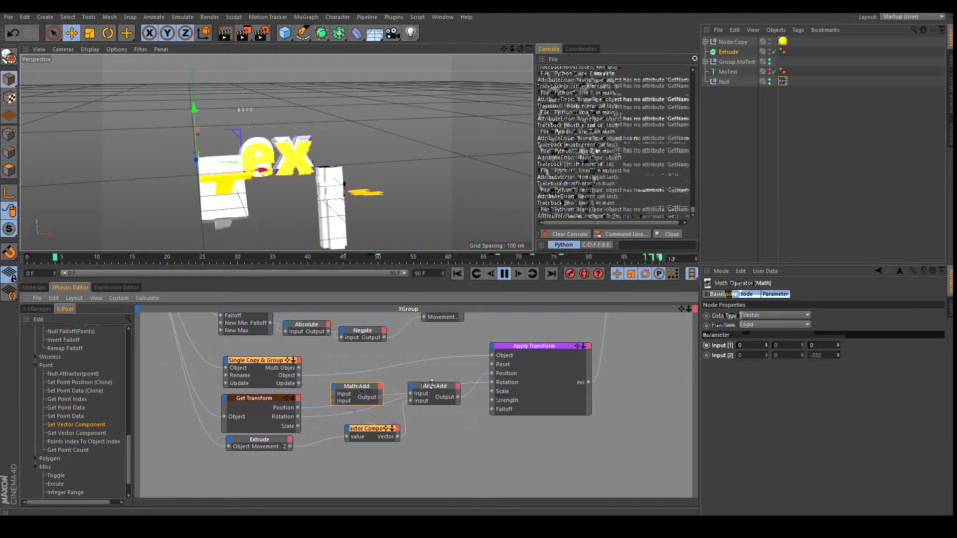
{"action": "left_click", "coordinate": [797, 324]}
{"action": "left_click", "coordinate": [778, 355]}
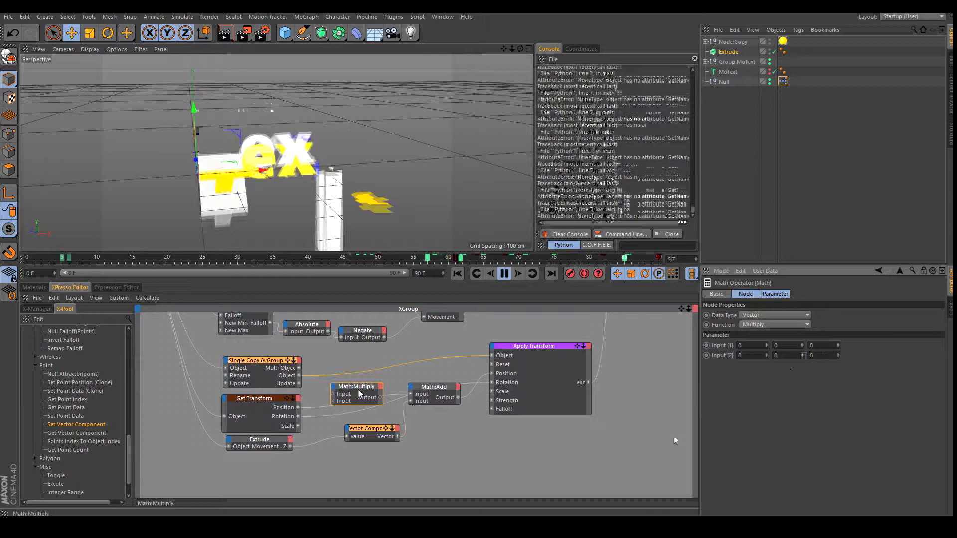
Feed Extrude's Movement.Z into Math:Multiply's second input and reposition the Set Vector Component node.
{"action": "left_click_drag", "start_coordinate": [359, 388], "coordinate": [363, 388]}
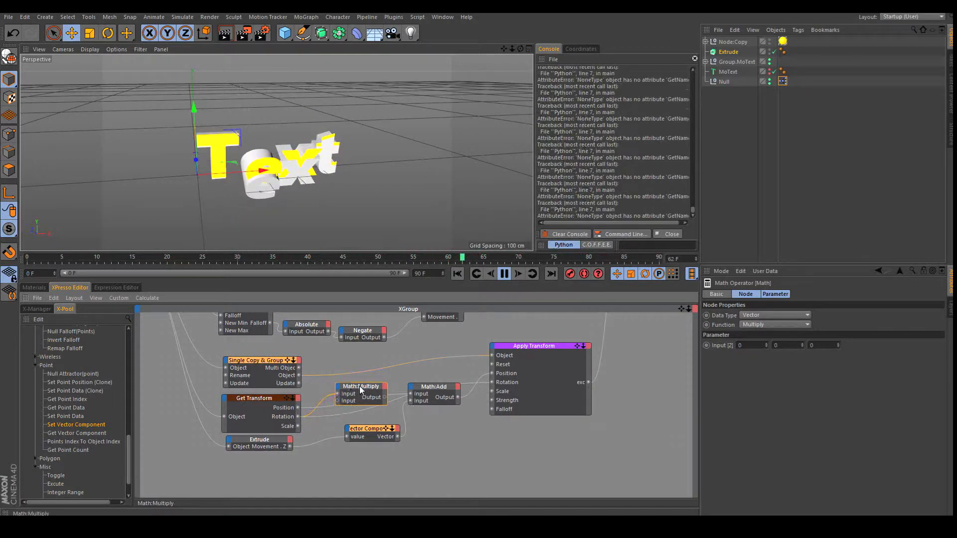
{"action": "left_click_drag", "start_coordinate": [360, 386], "coordinate": [357, 388]}
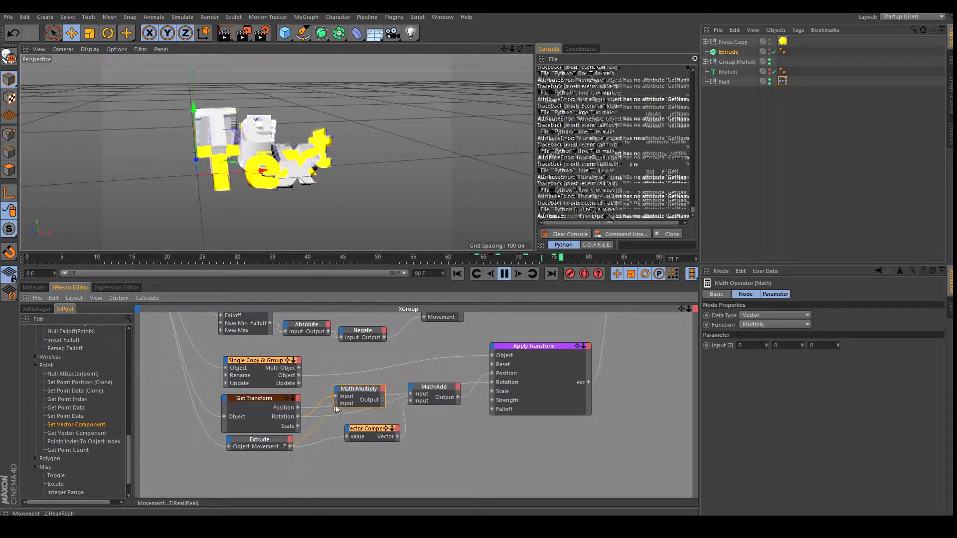
{"action": "left_click_drag", "start_coordinate": [336, 408], "coordinate": [336, 403]}
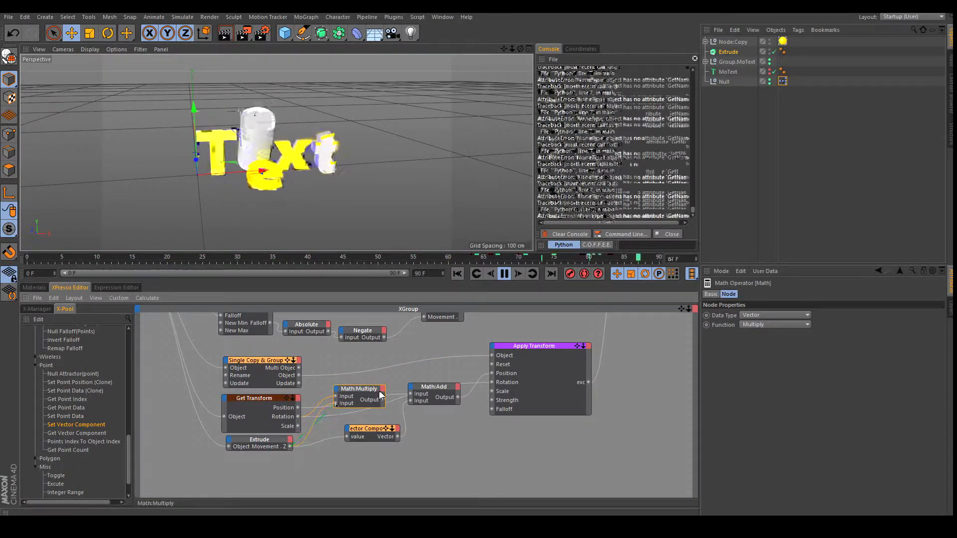
{"action": "mouse_move", "coordinate": [373, 430]}
{"action": "left_mouse_down"}
{"action": "mouse_move", "coordinate": [363, 422]}
{"action": "mouse_move", "coordinate": [369, 448]}
{"action": "left_mouse_up"}
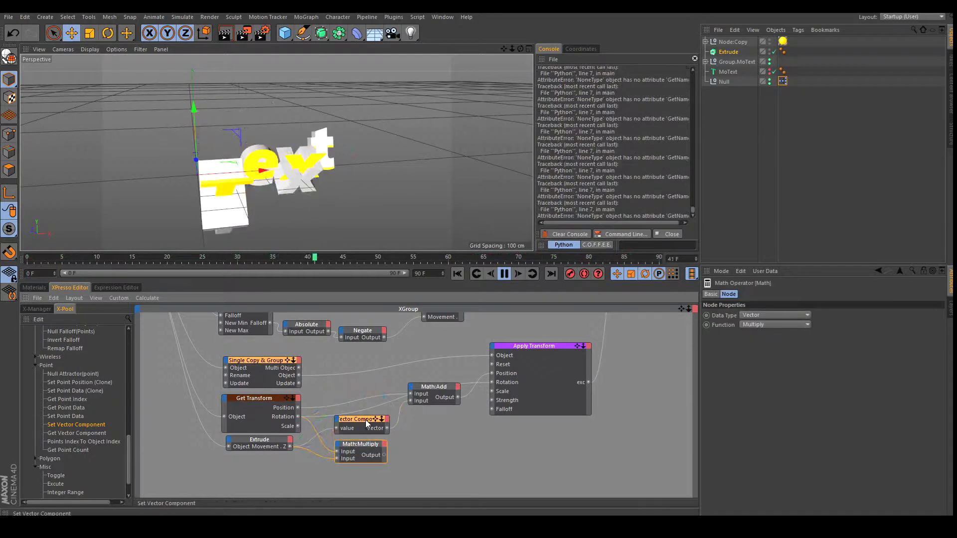
Route Math:Multiply's output through a second Set Vector Component set to Y into Math:Add's third input.
{"action": "left_click_drag", "start_coordinate": [360, 399], "coordinate": [360, 397]}
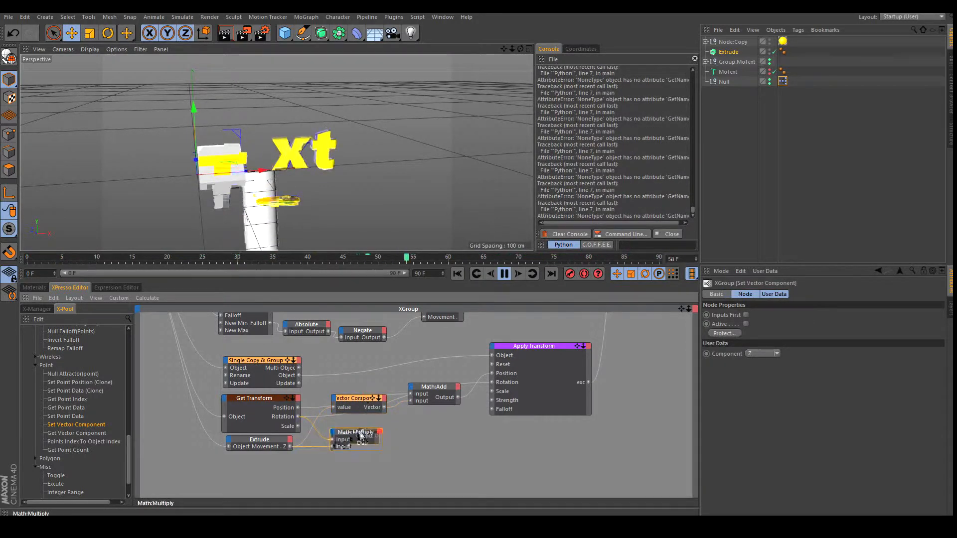
{"action": "left_click", "coordinate": [361, 436]}
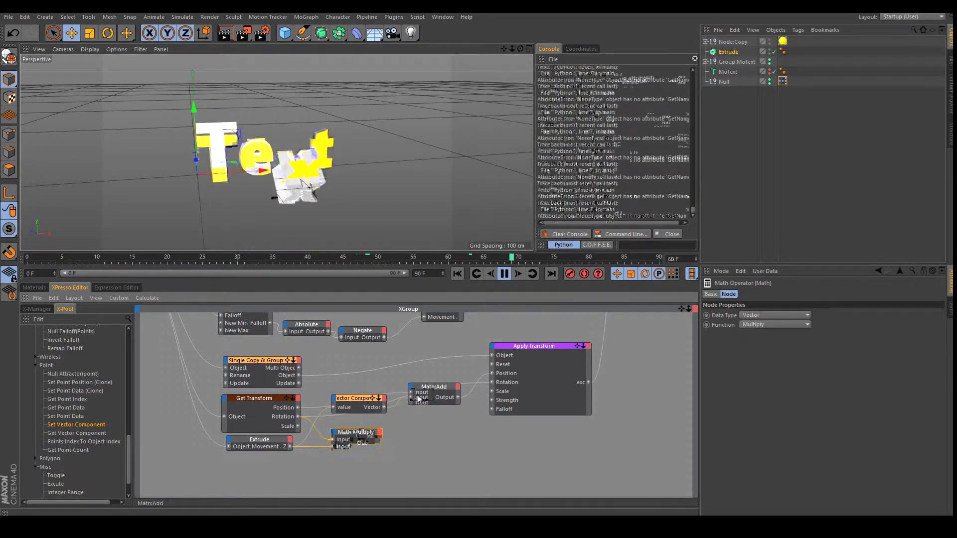
{"action": "left_click_drag", "start_coordinate": [357, 399], "coordinate": [344, 438]}
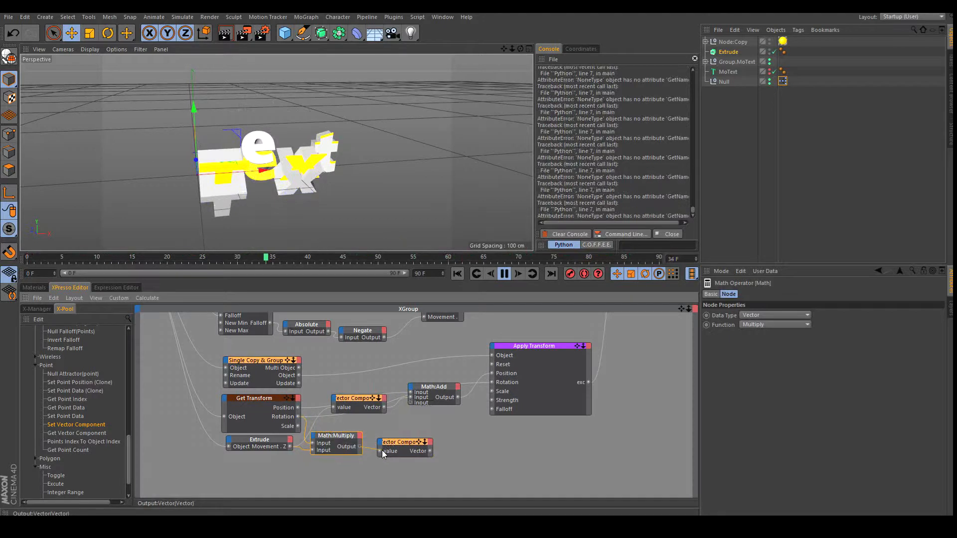
{"action": "left_click_drag", "start_coordinate": [381, 452], "coordinate": [400, 431]}
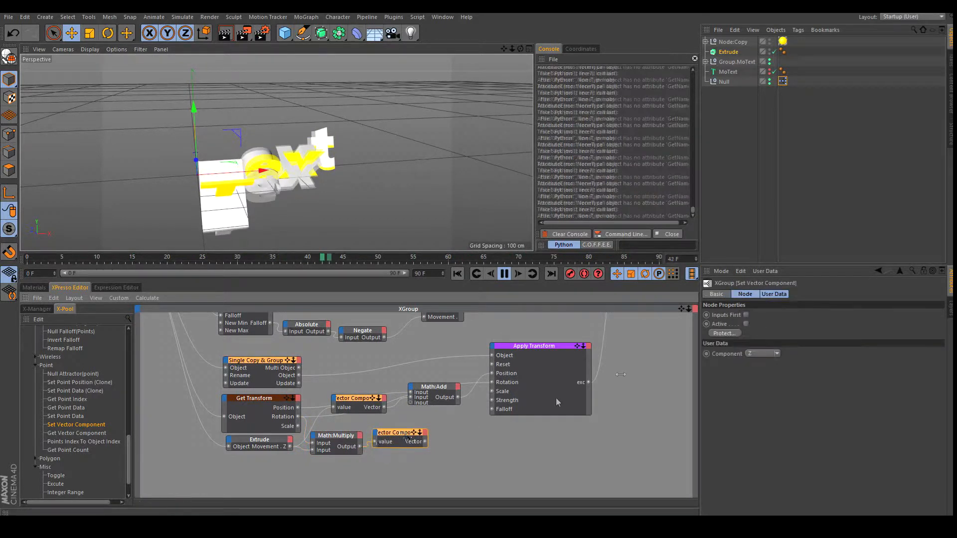
{"action": "left_click", "coordinate": [762, 373]}
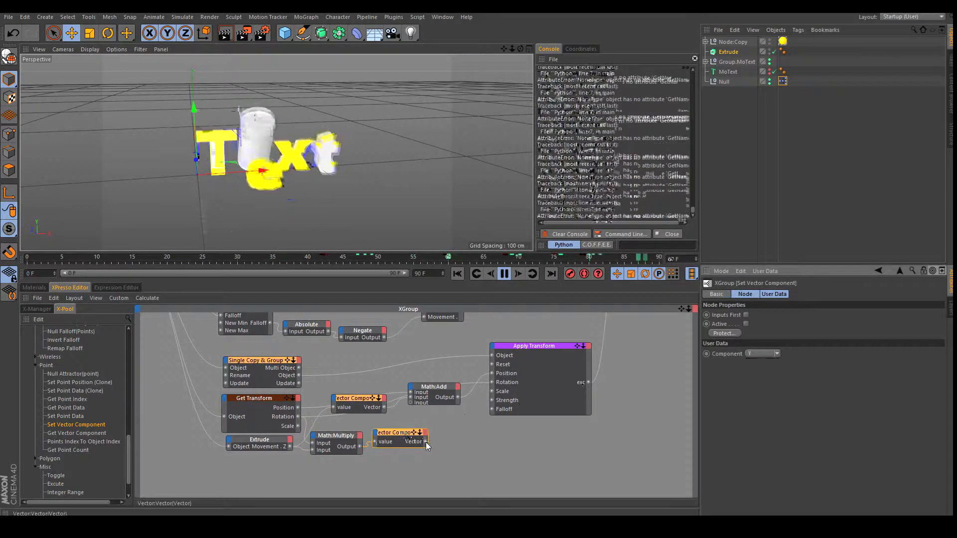
{"action": "left_click_drag", "start_coordinate": [412, 406], "coordinate": [411, 403]}
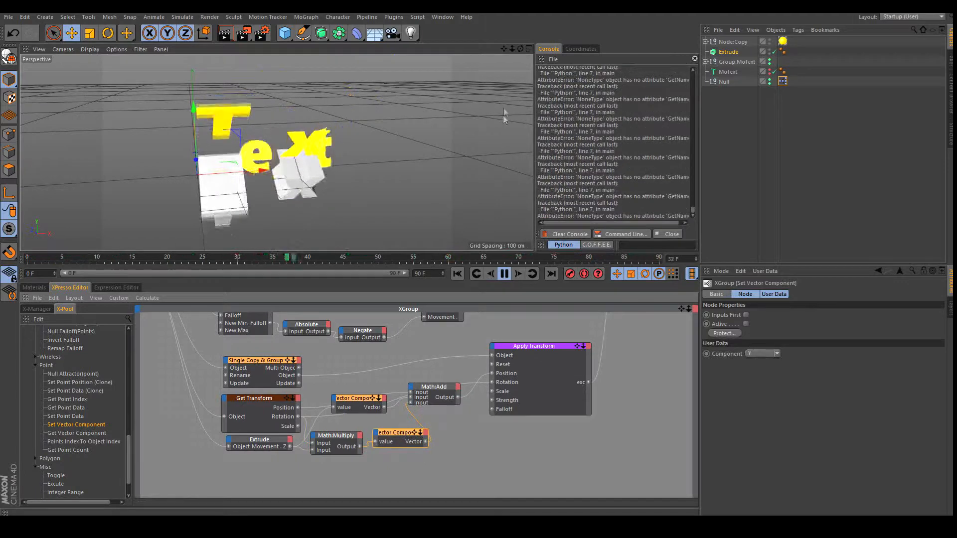
{"action": "left_click_drag", "start_coordinate": [519, 50], "coordinate": [479, 252]}
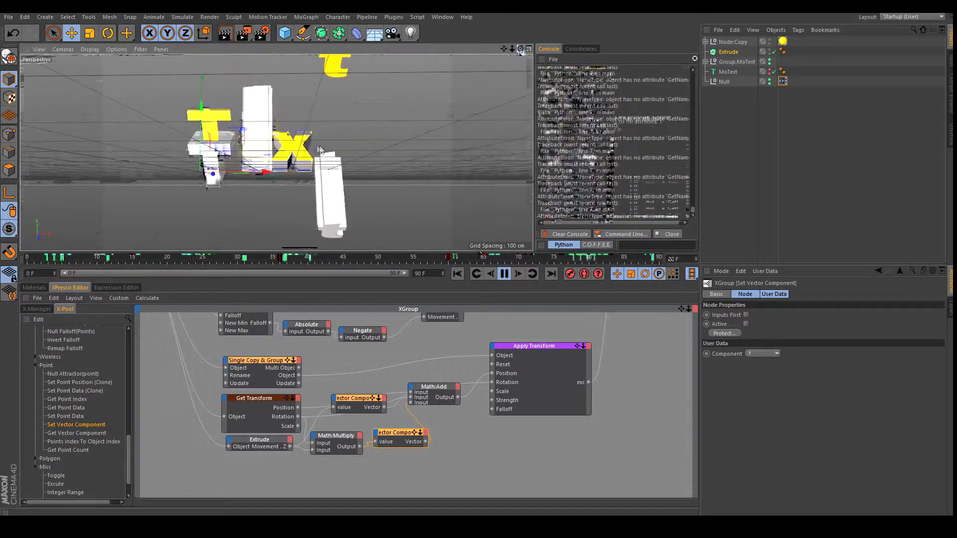
{"action": "left_click_drag", "start_coordinate": [513, 49], "coordinate": [480, 250]}
{"action": "left_click_drag", "start_coordinate": [521, 49], "coordinate": [480, 250]}
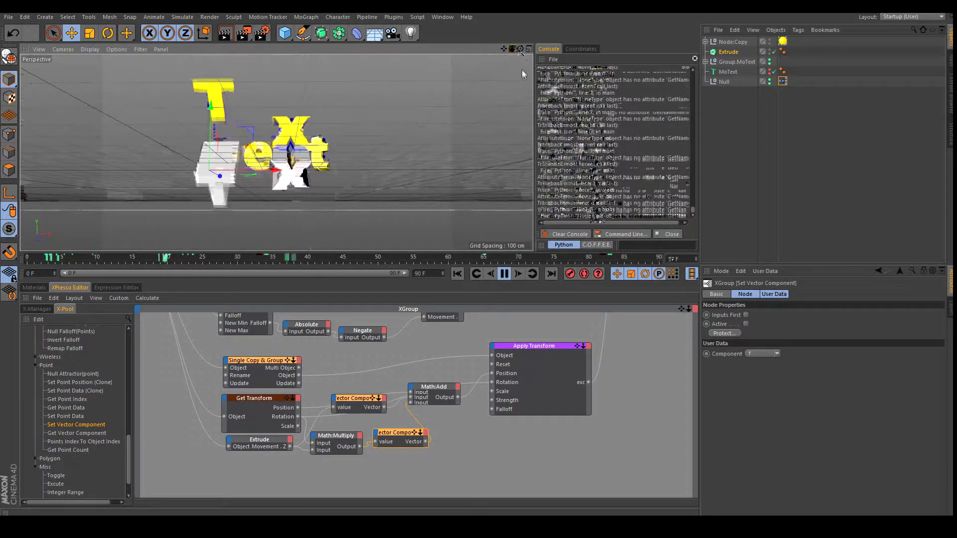
{"action": "left_click_drag", "start_coordinate": [513, 49], "coordinate": [488, 252]}
{"action": "left_click_drag", "start_coordinate": [519, 49], "coordinate": [479, 251]}
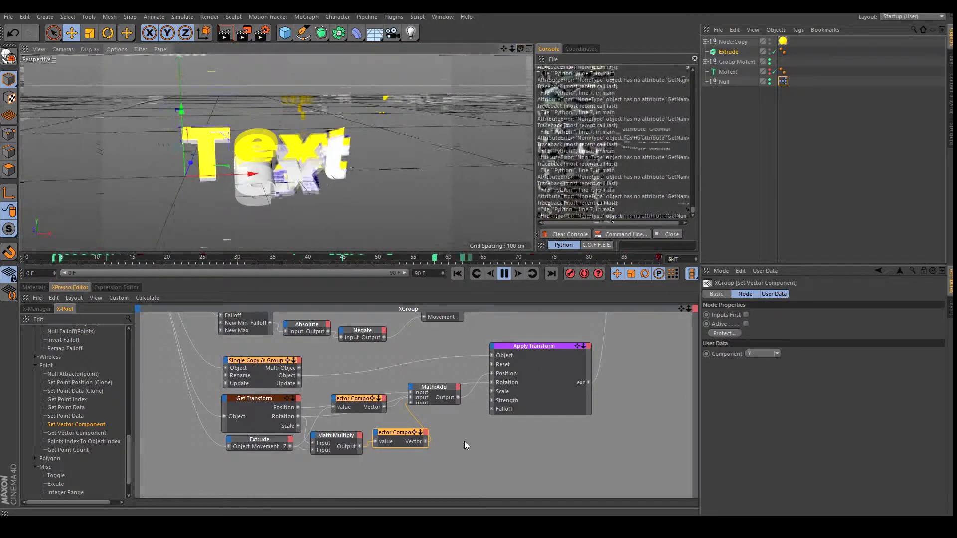
Switch Math:Multiply's Data Type to Real and add a Get Vector Component node.
{"action": "left_click", "coordinate": [396, 399]}
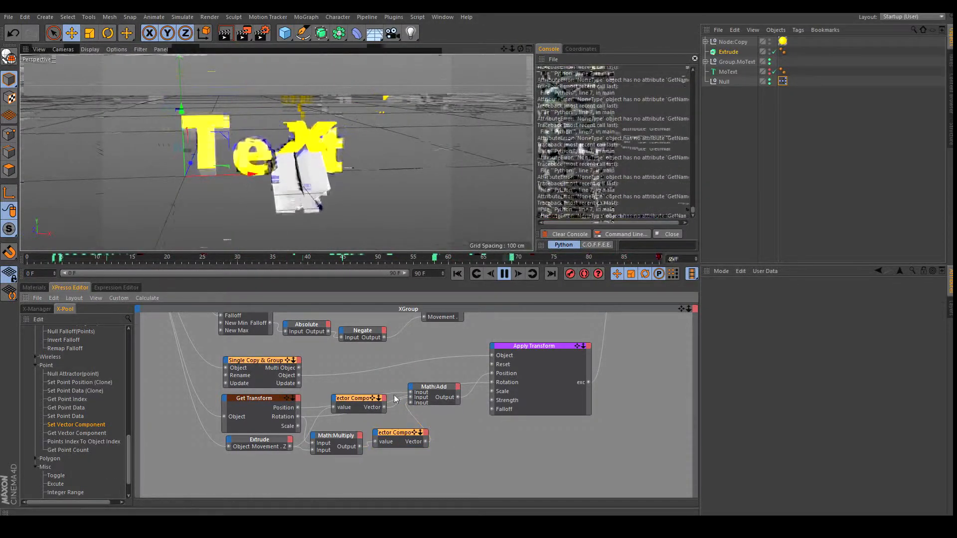
{"action": "left_click", "coordinate": [338, 439]}
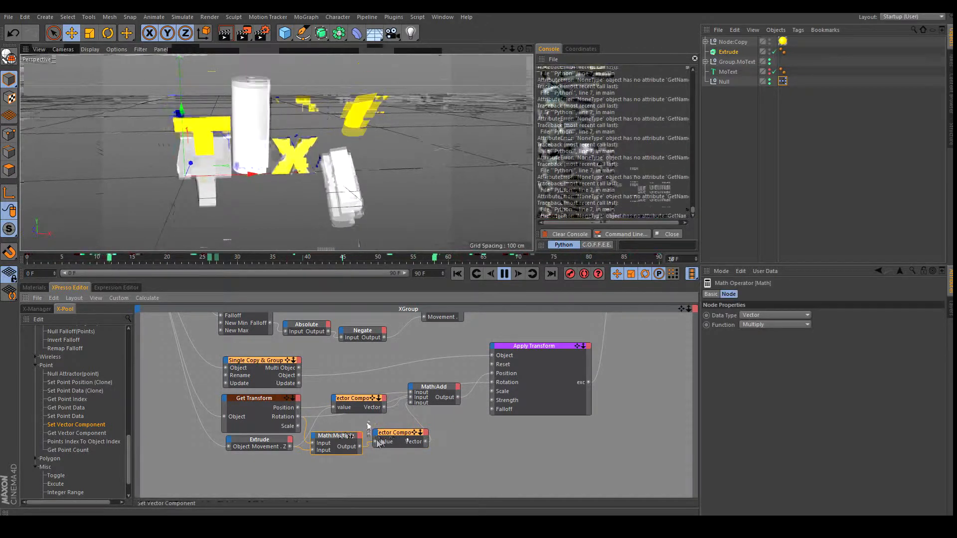
{"action": "left_click", "coordinate": [402, 439]}
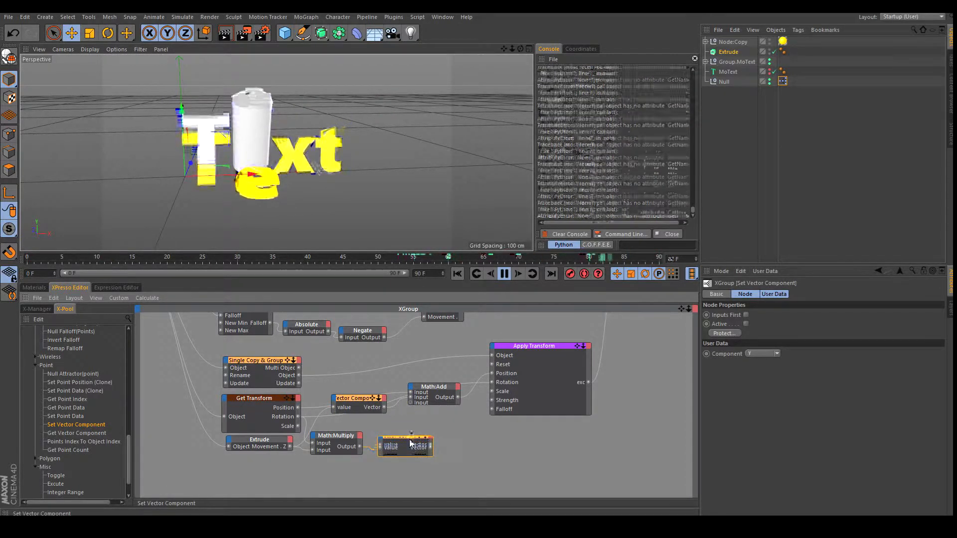
{"action": "left_click_drag", "start_coordinate": [410, 437], "coordinate": [421, 445]}
{"action": "left_click_drag", "start_coordinate": [347, 438], "coordinate": [357, 427]}
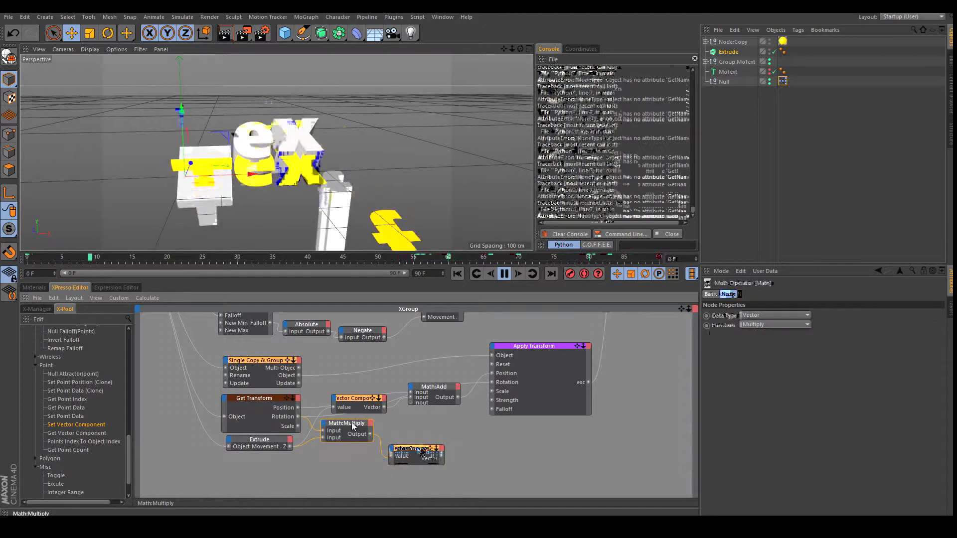
{"action": "left_click", "coordinate": [783, 315]}
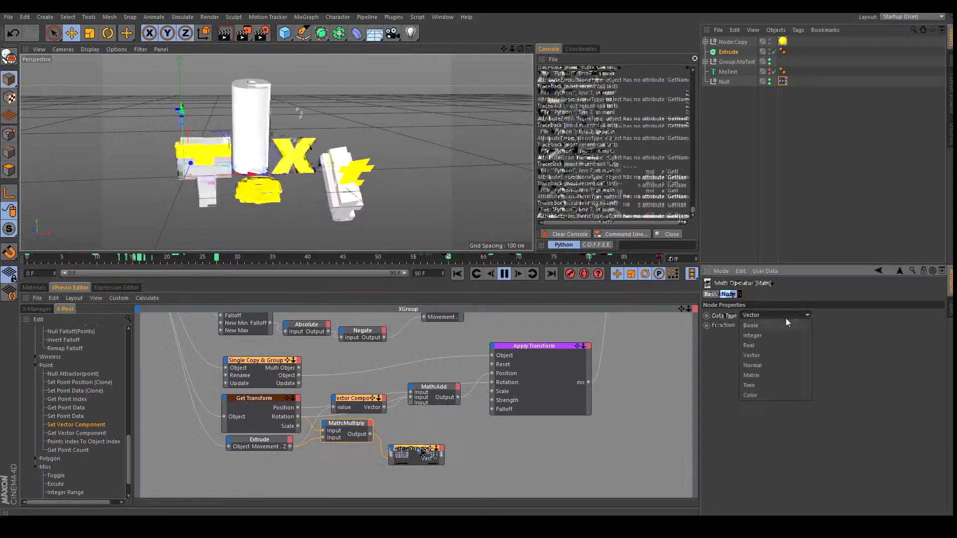
{"action": "left_click", "coordinate": [768, 345]}
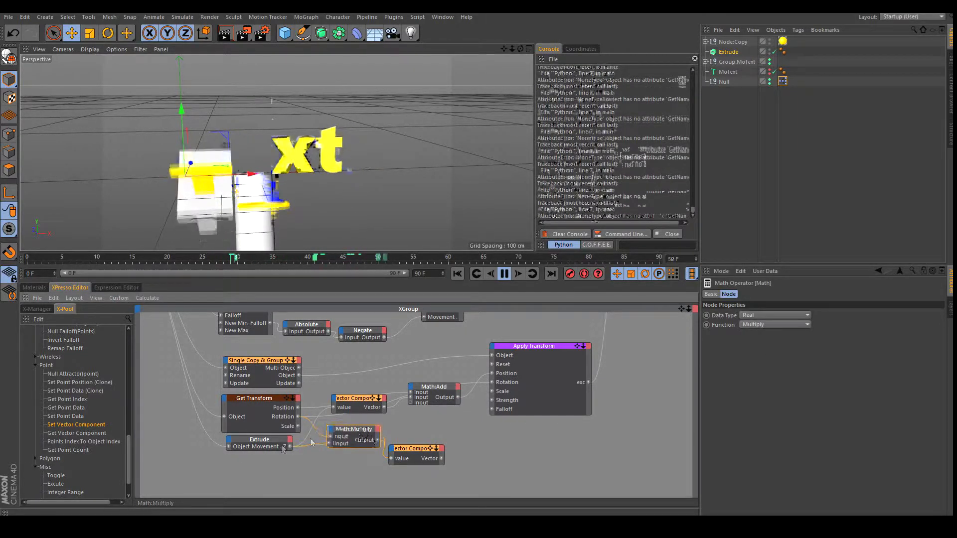
{"action": "left_click_drag", "start_coordinate": [72, 433], "coordinate": [354, 380]}
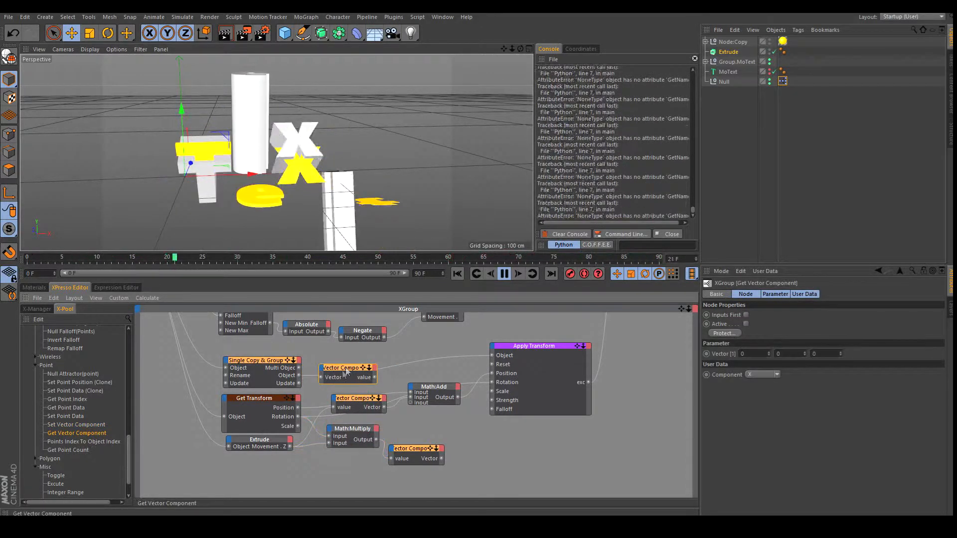
Wire Get Transform's Rotation into Get Vector Component set to Y, feeding its value into Math:Multiply.
{"action": "left_click_drag", "start_coordinate": [298, 416], "coordinate": [321, 379]}
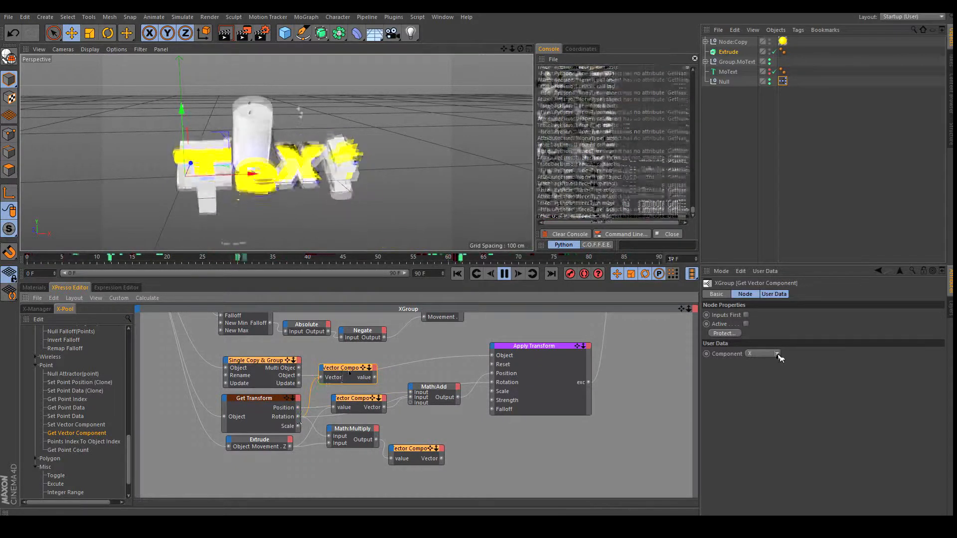
{"action": "left_click", "coordinate": [777, 354]}
{"action": "left_click", "coordinate": [762, 373]}
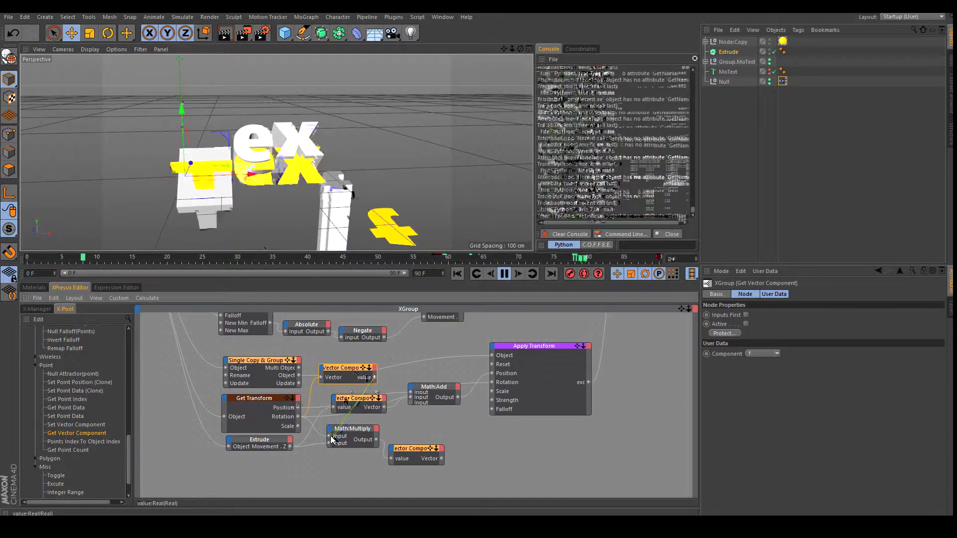
{"action": "left_click_drag", "start_coordinate": [331, 439], "coordinate": [359, 440]}
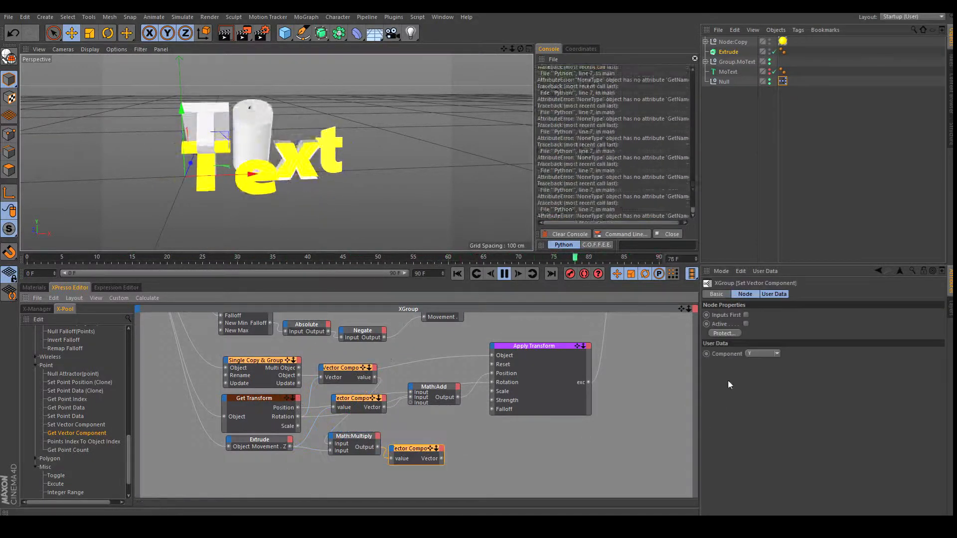
{"action": "left_click_drag", "start_coordinate": [441, 459], "coordinate": [411, 402]}
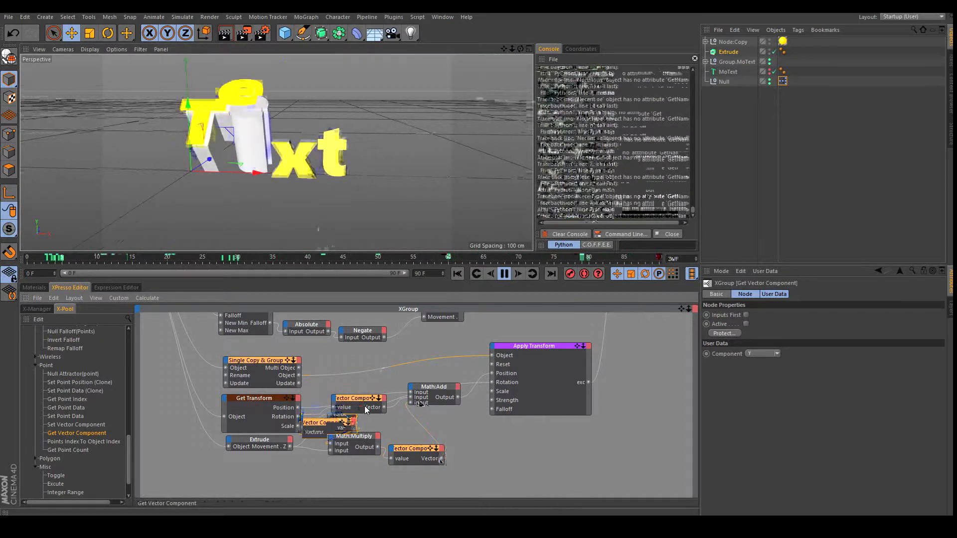
Spread the nodes out: Apply Transform and Math:Add right, Get Transform and Extrude left.
{"action": "left_click_drag", "start_coordinate": [406, 456], "coordinate": [418, 438]}
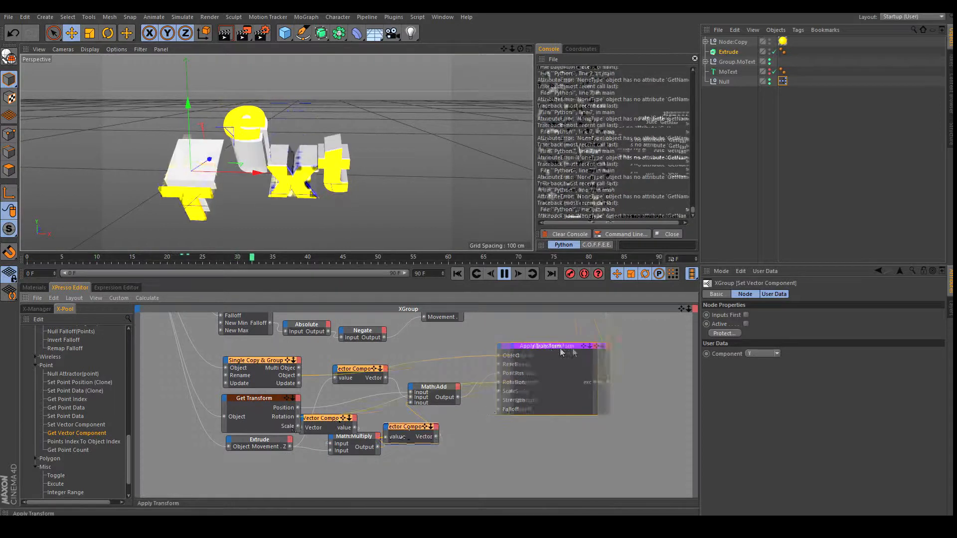
{"action": "left_click_drag", "start_coordinate": [537, 355], "coordinate": [591, 356]}
{"action": "left_click_drag", "start_coordinate": [427, 384], "coordinate": [477, 387]}
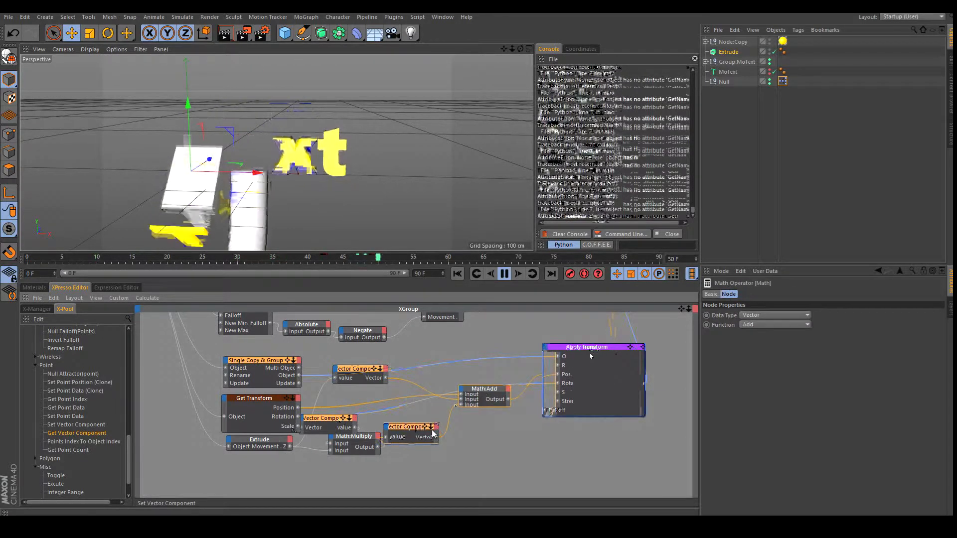
{"action": "left_click_drag", "start_coordinate": [410, 430], "coordinate": [437, 437]}
{"action": "left_click_drag", "start_coordinate": [361, 441], "coordinate": [365, 457]}
{"action": "left_click_drag", "start_coordinate": [367, 373], "coordinate": [408, 386]}
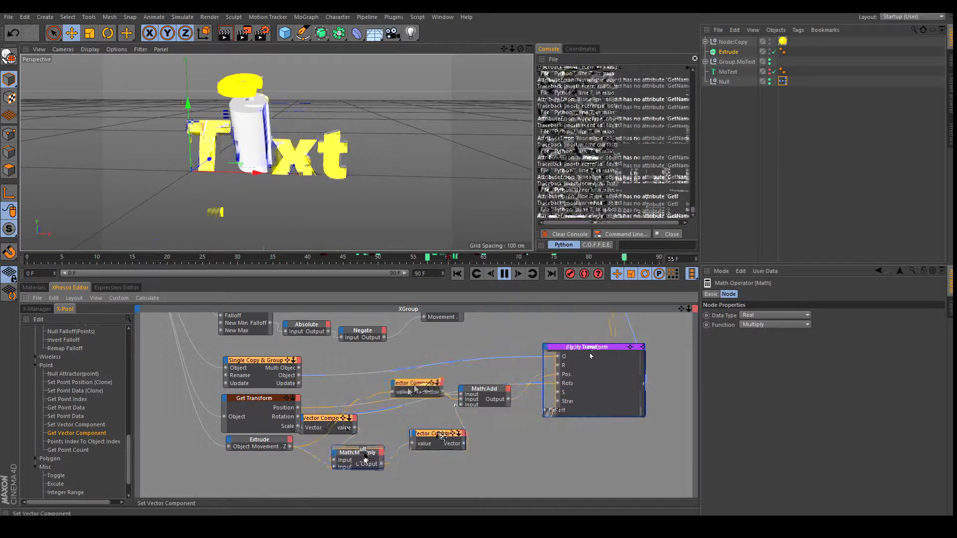
{"action": "left_click_drag", "start_coordinate": [252, 398], "coordinate": [214, 396]}
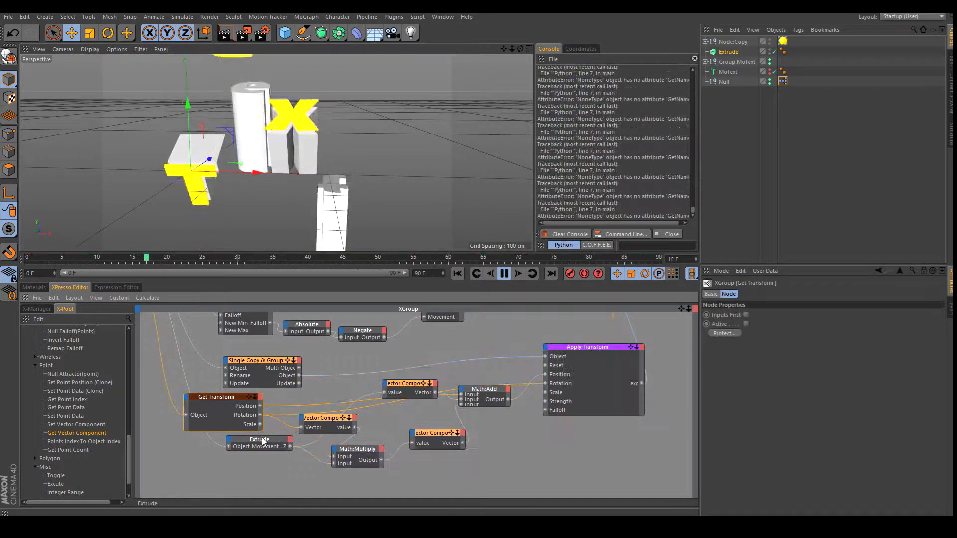
{"action": "left_click_drag", "start_coordinate": [263, 442], "coordinate": [228, 445]}
{"action": "left_click_drag", "start_coordinate": [342, 427], "coordinate": [319, 433]}
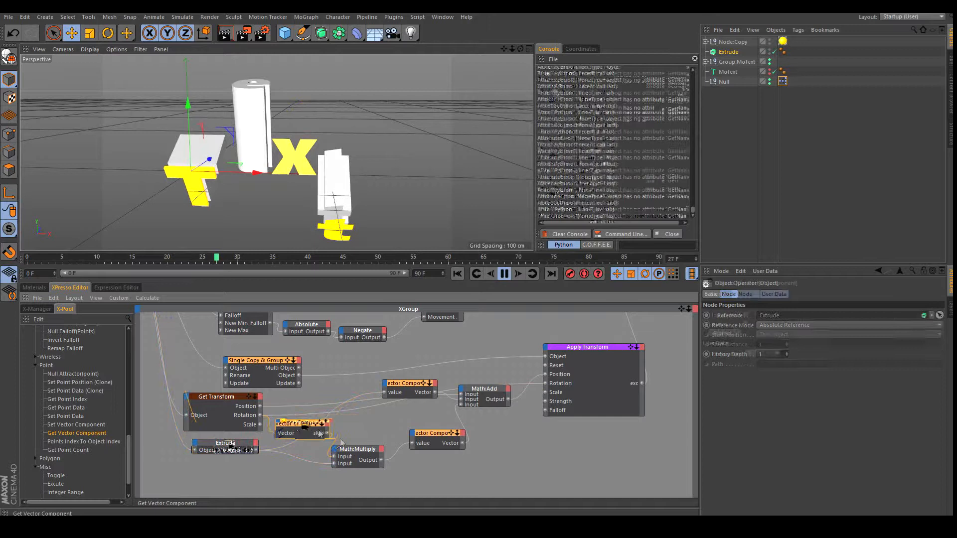
{"action": "left_click", "coordinate": [371, 450]}
{"action": "left_click_drag", "start_coordinate": [376, 446], "coordinate": [376, 445]}
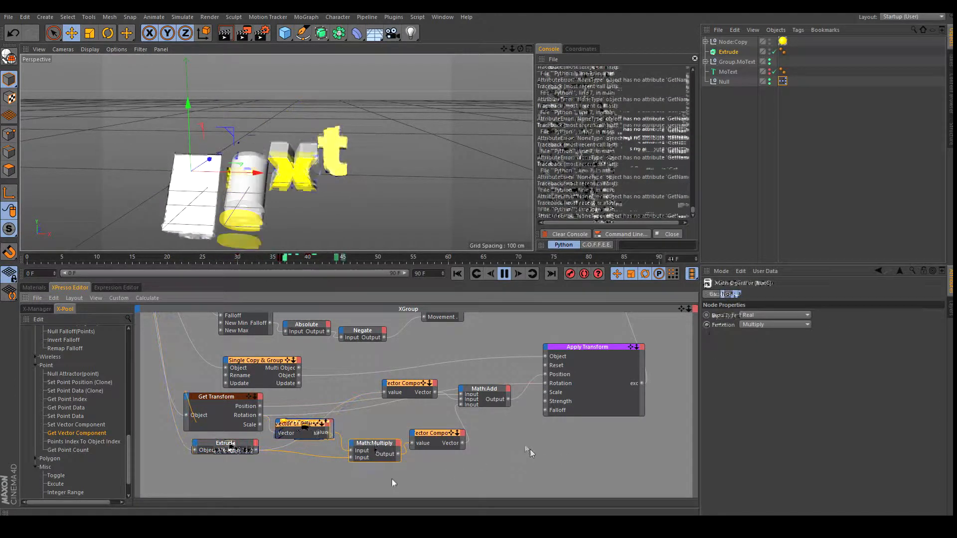
Review the vector component nodes' settings while repositioning Math:Multiply, Math:Add and Set Vector Component.
{"action": "left_click", "coordinate": [307, 429]}
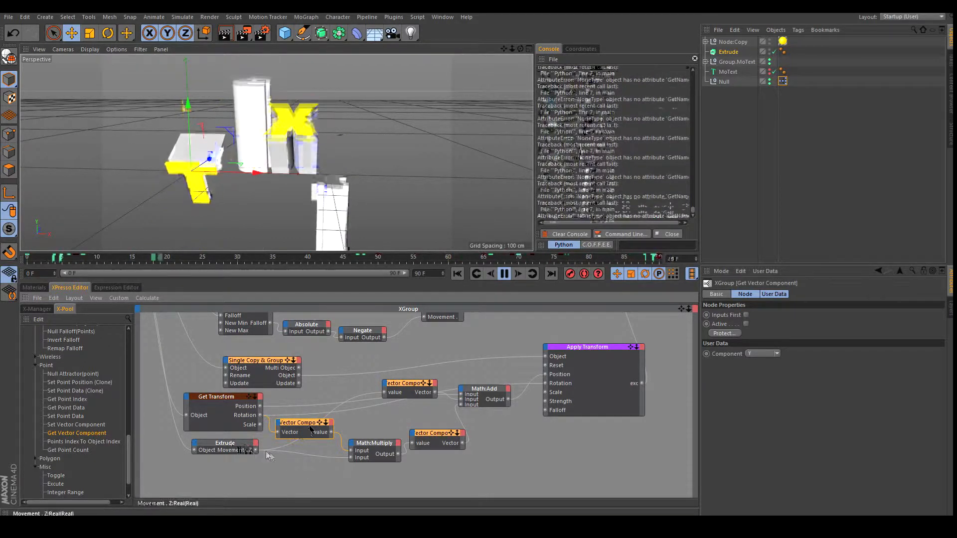
{"action": "left_click_drag", "start_coordinate": [375, 449], "coordinate": [371, 439]}
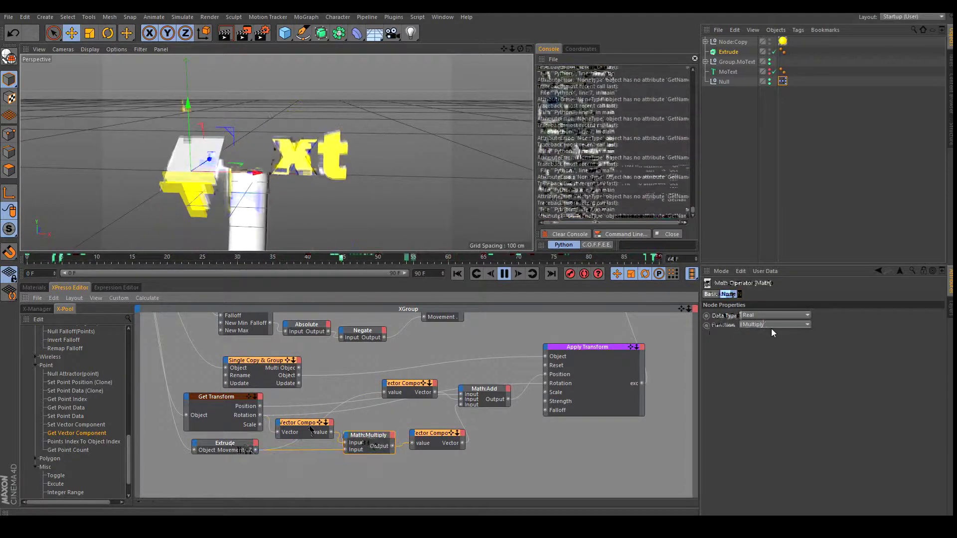
{"action": "left_click", "coordinate": [445, 434]}
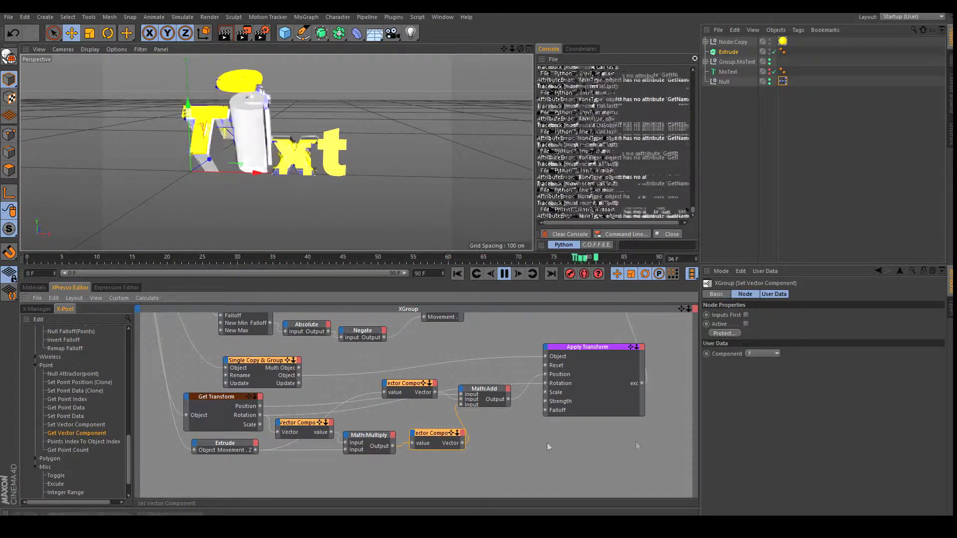
{"action": "left_click_drag", "start_coordinate": [486, 393], "coordinate": [502, 380]}
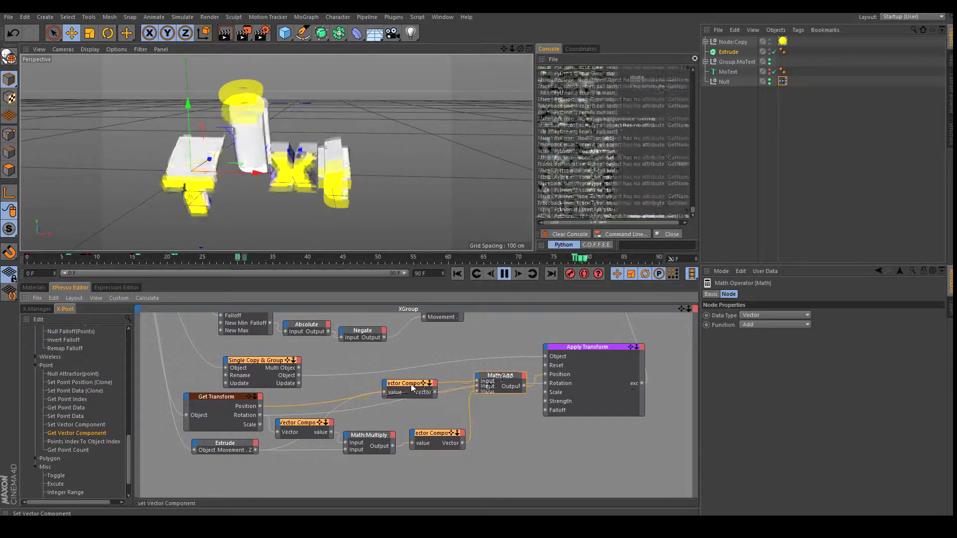
{"action": "left_click_drag", "start_coordinate": [410, 384], "coordinate": [393, 396]}
{"action": "left_click", "coordinate": [396, 393]}
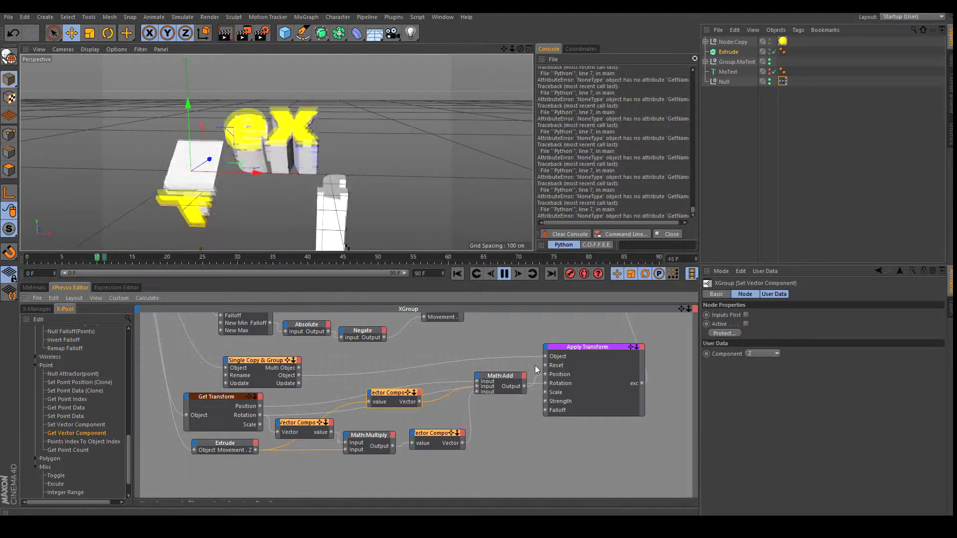
Zoom and pan the XPresso graph to frame the layout, nudging Apply Transform right.
{"action": "left_click_drag", "start_coordinate": [689, 309], "coordinate": [480, 308]}
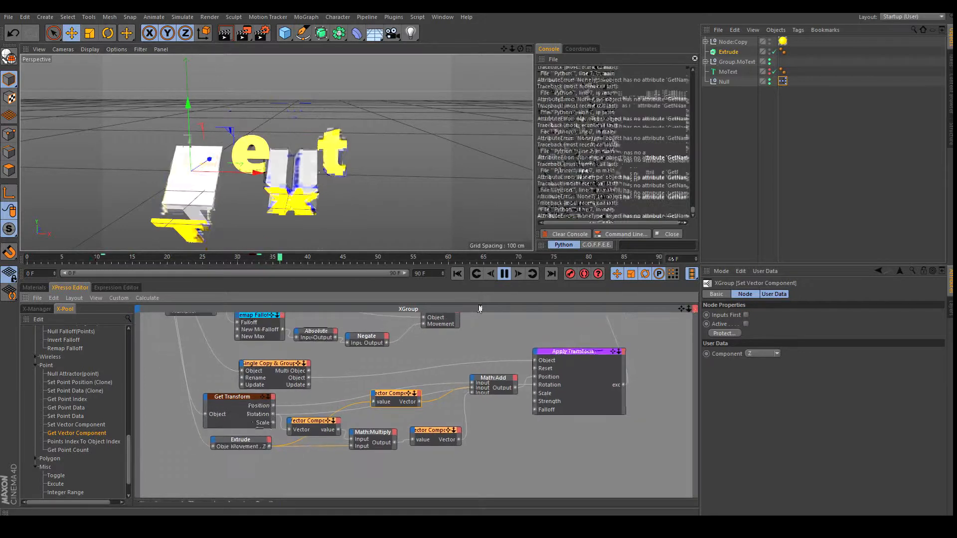
{"action": "left_click_drag", "start_coordinate": [684, 310], "coordinate": [481, 309]}
{"action": "left_click_drag", "start_coordinate": [682, 309], "coordinate": [480, 310]}
{"action": "left_click_drag", "start_coordinate": [520, 49], "coordinate": [483, 255]}
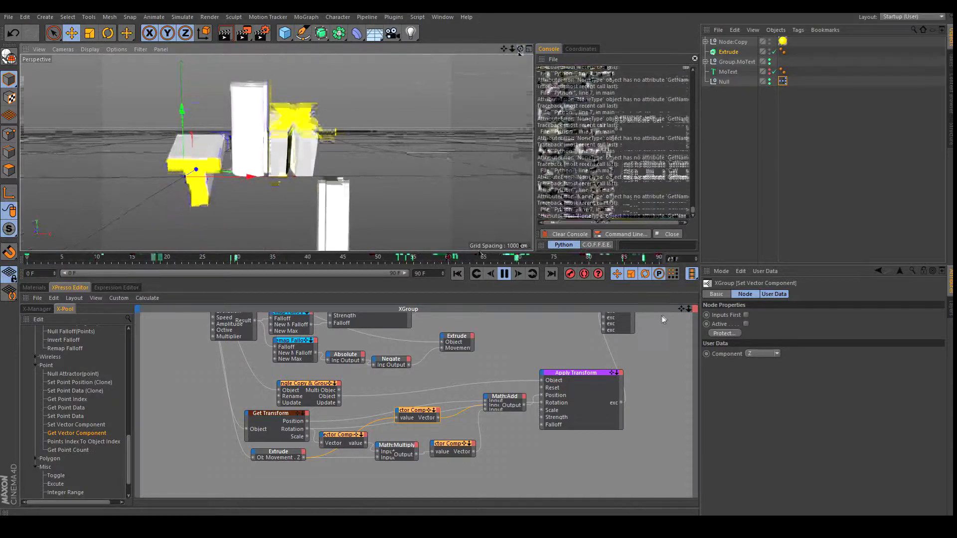
{"action": "left_click_drag", "start_coordinate": [681, 309], "coordinate": [620, 289]}
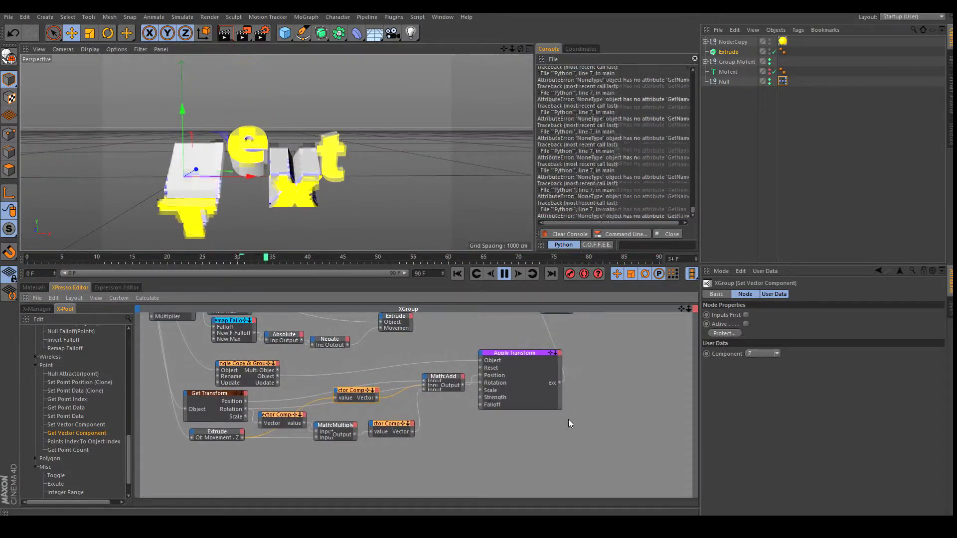
{"action": "left_click", "coordinate": [569, 419]}
{"action": "left_click_drag", "start_coordinate": [533, 354], "coordinate": [543, 354]}
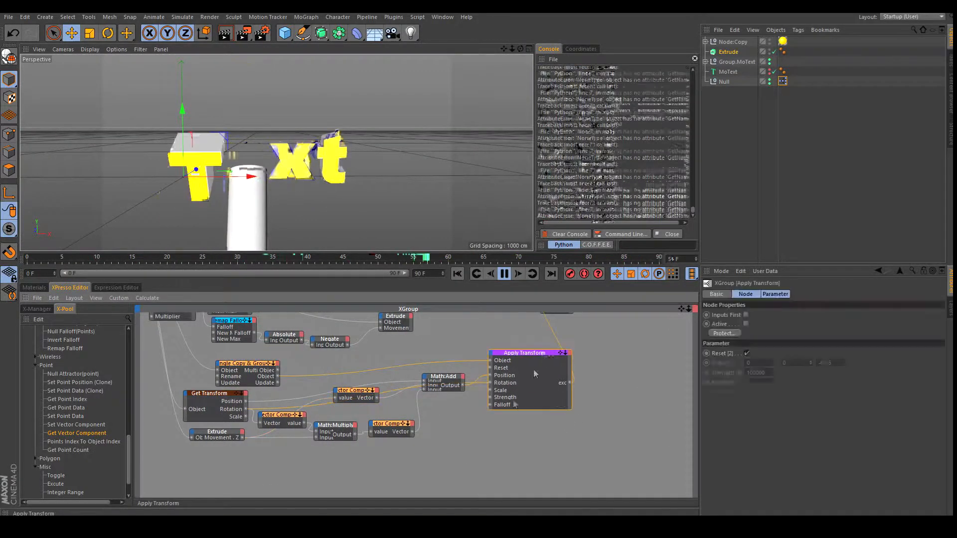
{"action": "left_click", "coordinate": [635, 347]}
{"action": "left_click_drag", "start_coordinate": [681, 309], "coordinate": [687, 285]}
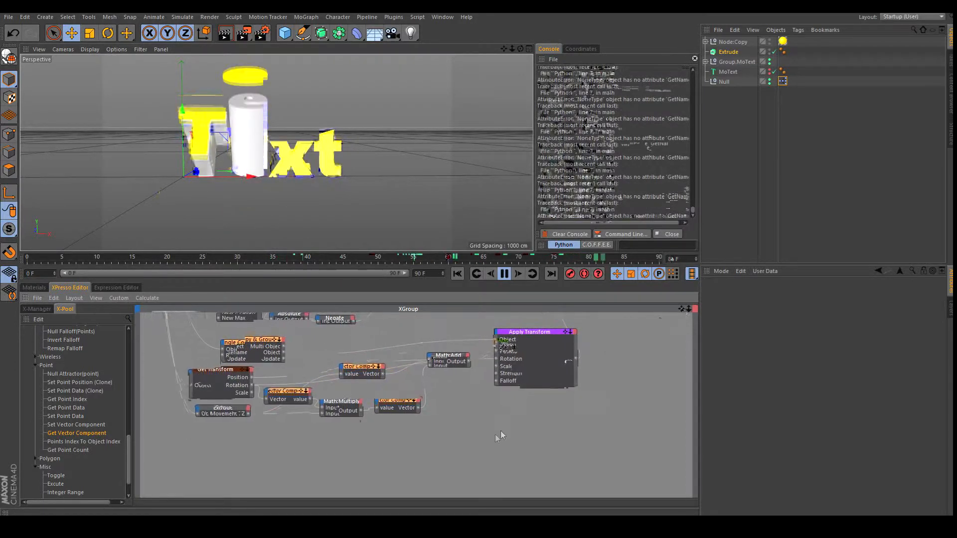
{"action": "right_click", "coordinate": [479, 395]}
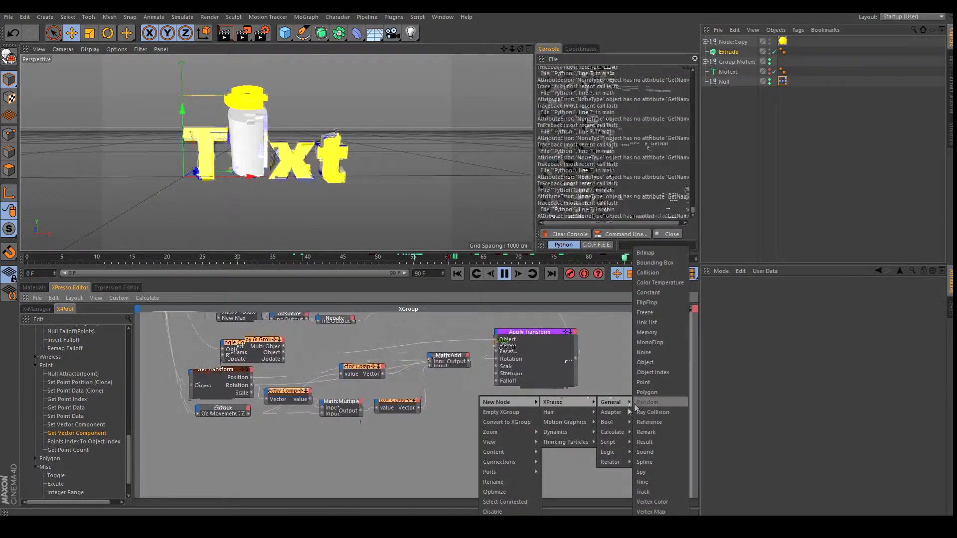
Add a Compare node below Multiply, fed by Extrude's Movement.Z in Input 1, with Function set to <.
{"action": "mouse_move", "coordinate": [618, 432]}
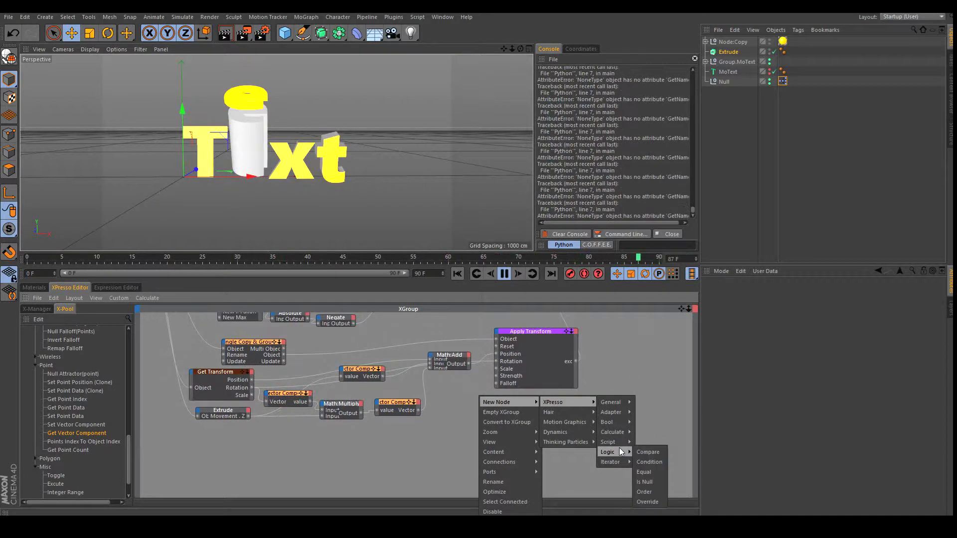
{"action": "left_click", "coordinate": [648, 452]}
{"action": "left_click_drag", "start_coordinate": [483, 412], "coordinate": [431, 436]}
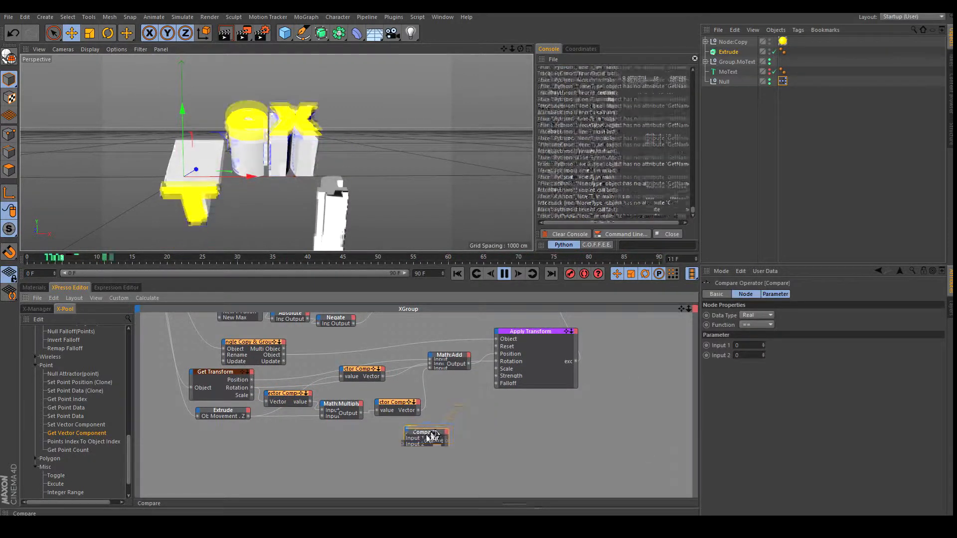
{"action": "left_click_drag", "start_coordinate": [249, 414], "coordinate": [408, 441]}
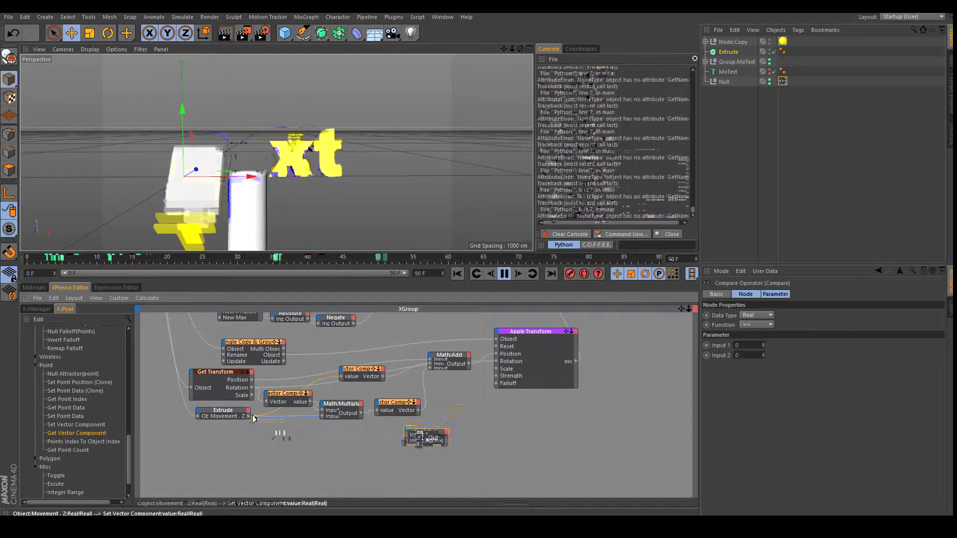
{"action": "left_click_drag", "start_coordinate": [407, 439], "coordinate": [400, 432]}
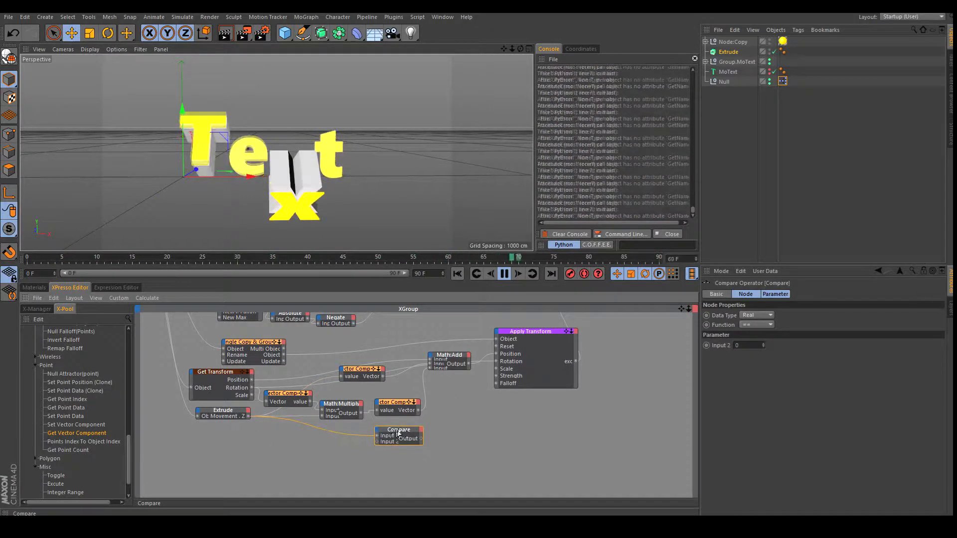
{"action": "left_click", "coordinate": [769, 325]}
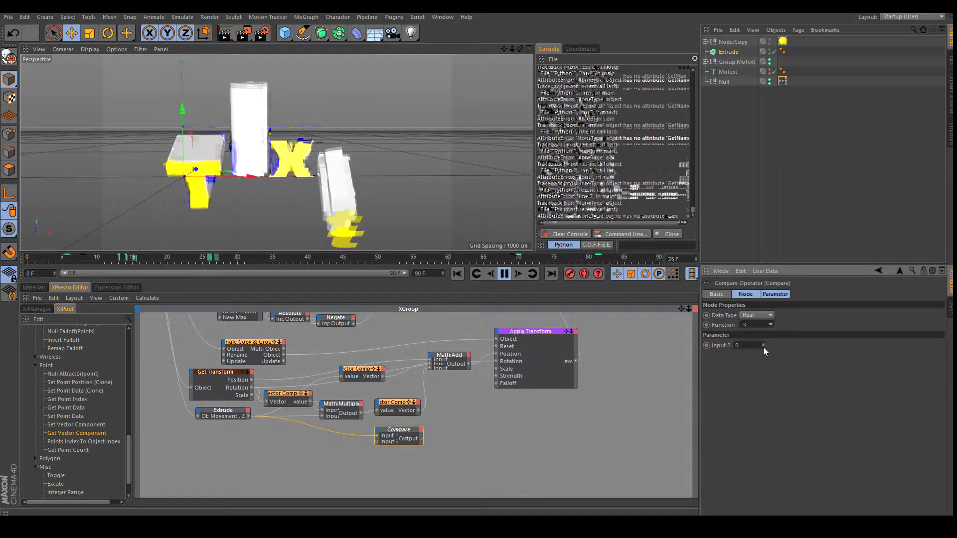
{"action": "left_click_drag", "start_coordinate": [681, 309], "coordinate": [758, 375]}
{"action": "left_click_drag", "start_coordinate": [478, 305], "coordinate": [478, 306]}
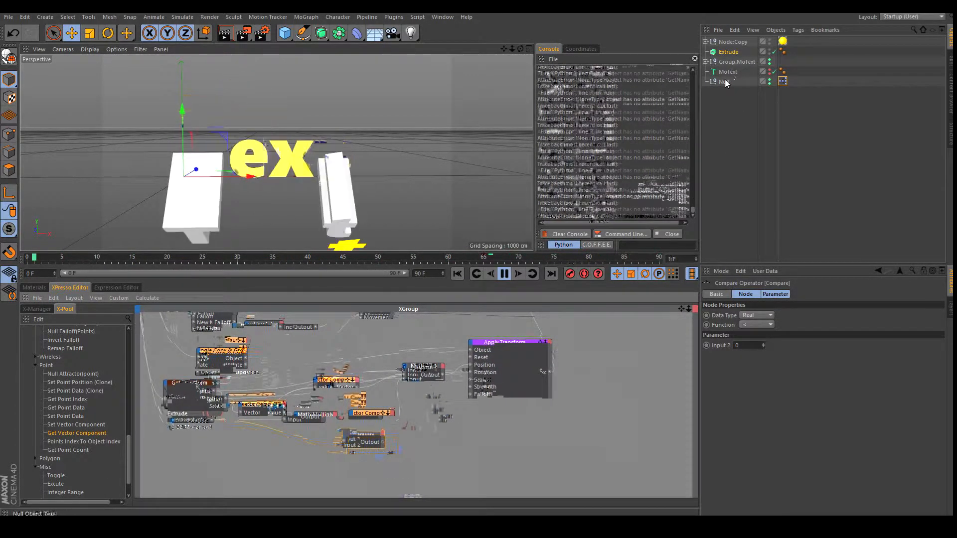
Add an Object node to the graph and give it an Object input port.
{"action": "right_click", "coordinate": [470, 398]}
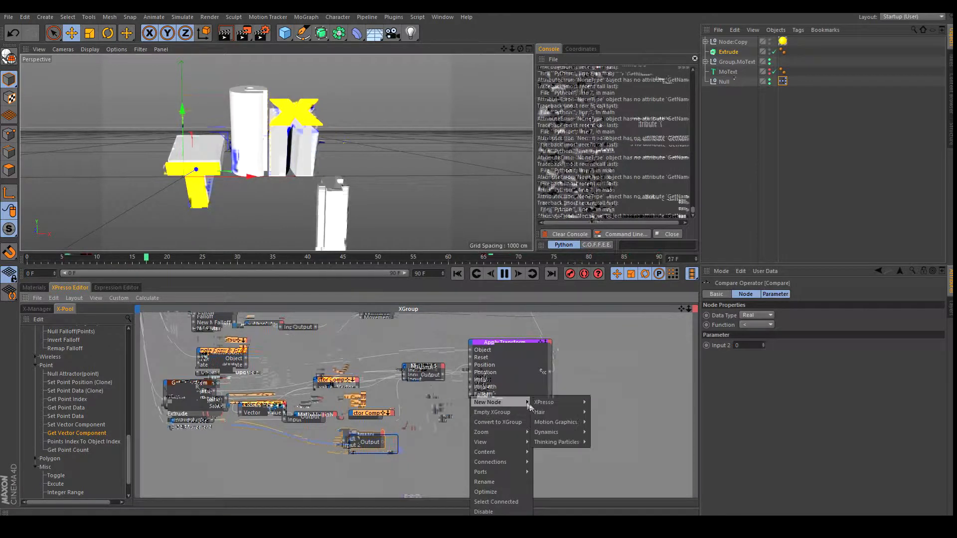
{"action": "mouse_move", "coordinate": [619, 408]}
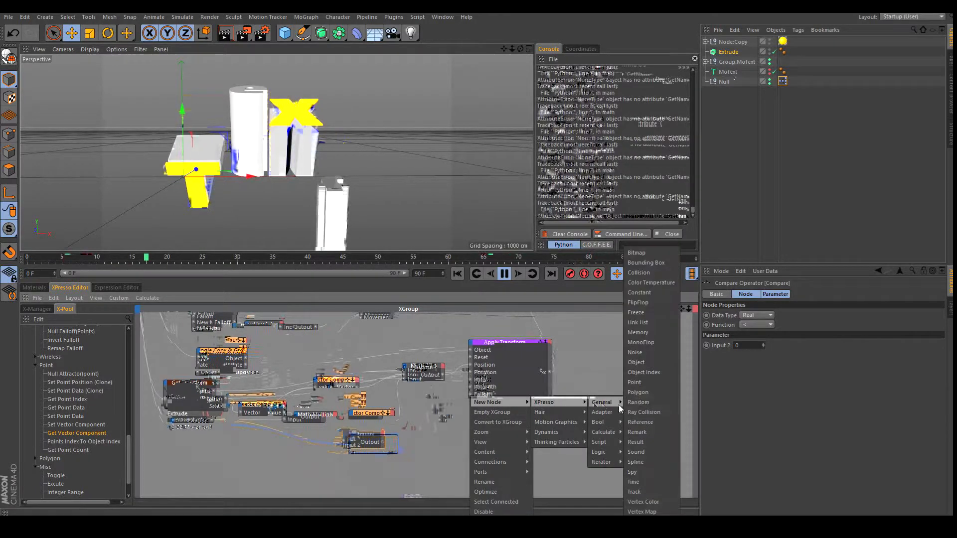
{"action": "left_click", "coordinate": [653, 368]}
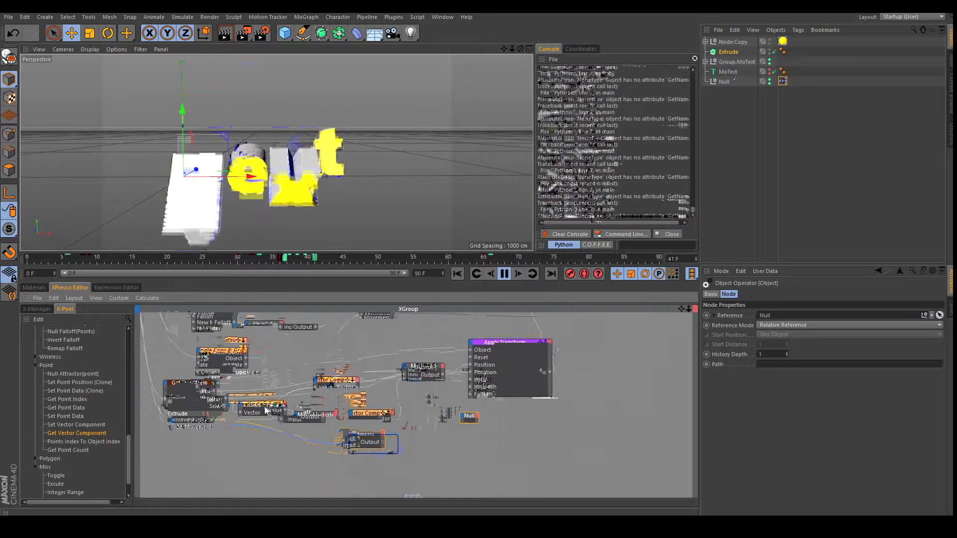
{"action": "left_click_drag", "start_coordinate": [681, 310], "coordinate": [701, 308]}
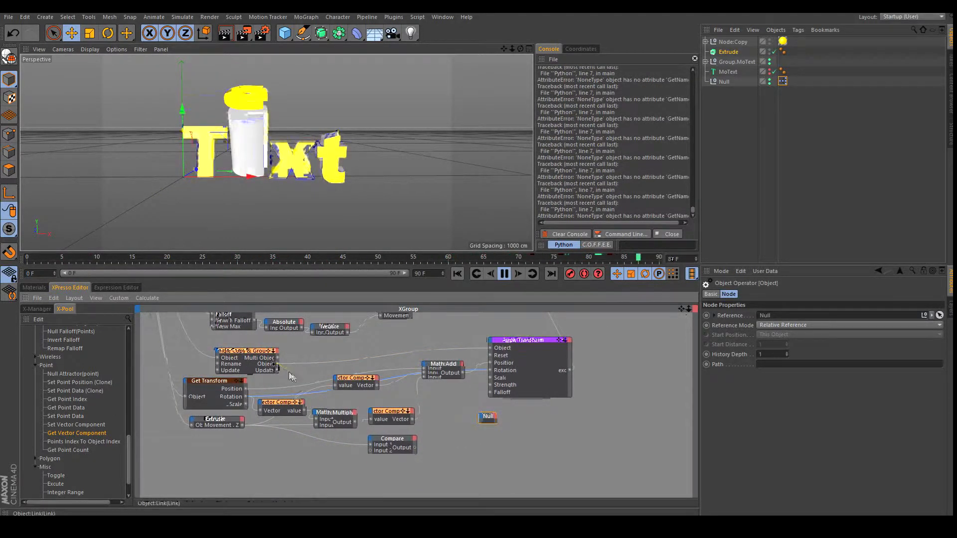
{"action": "left_click", "coordinate": [481, 416]}
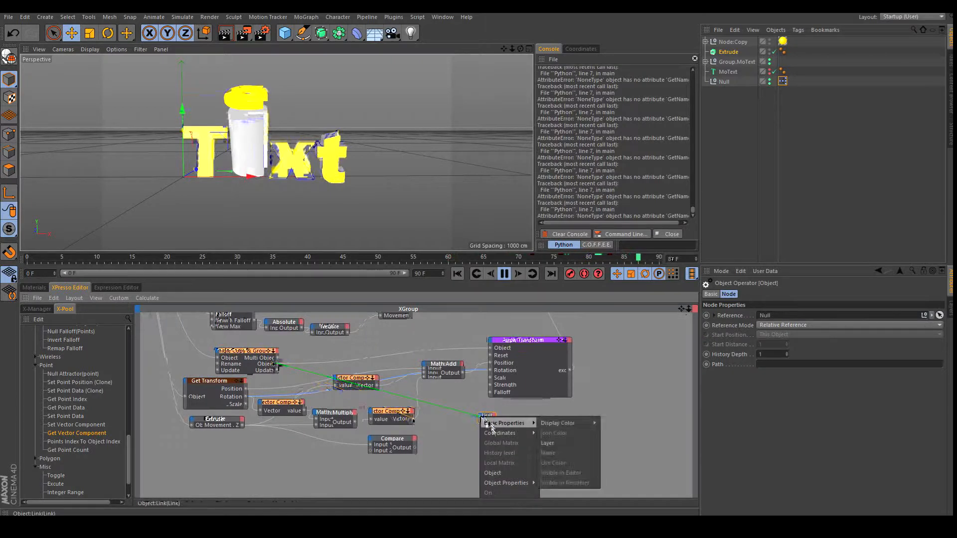
{"action": "left_click", "coordinate": [502, 472]}
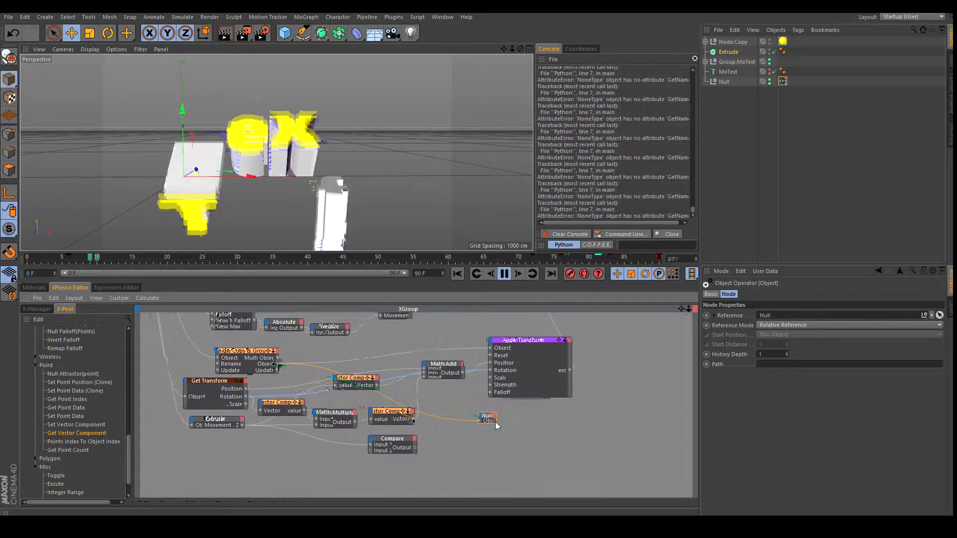
Add Visible in Editor and Visible in Renderer input ports to the Null node.
{"action": "left_click_drag", "start_coordinate": [496, 423], "coordinate": [520, 432]}
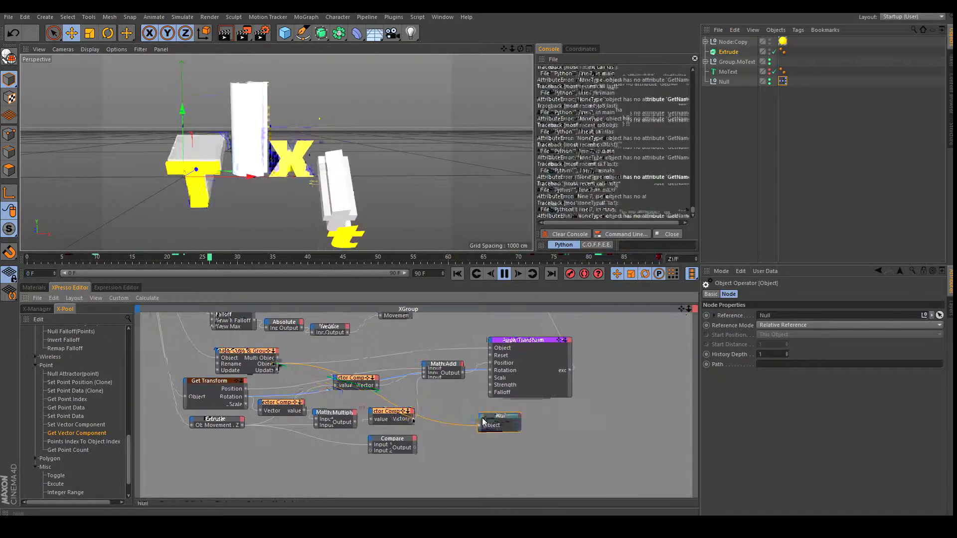
{"action": "left_click", "coordinate": [482, 421]}
{"action": "mouse_move", "coordinate": [513, 423]}
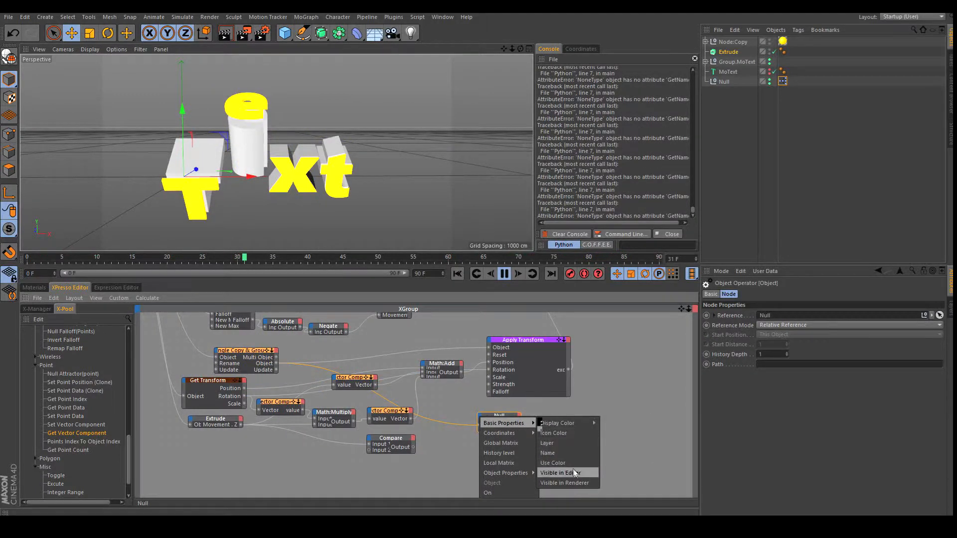
{"action": "left_click", "coordinate": [574, 473]}
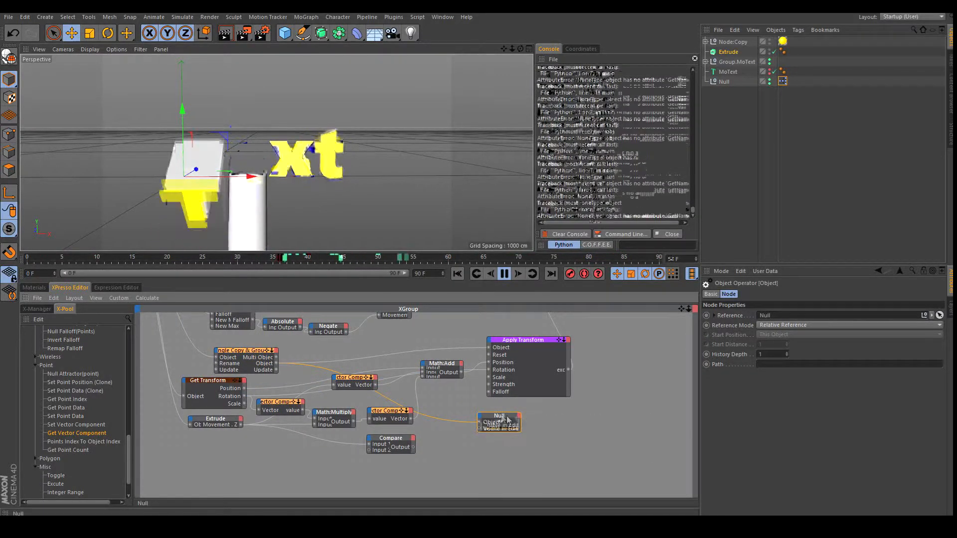
{"action": "left_click", "coordinate": [482, 421]}
{"action": "mouse_move", "coordinate": [513, 422]}
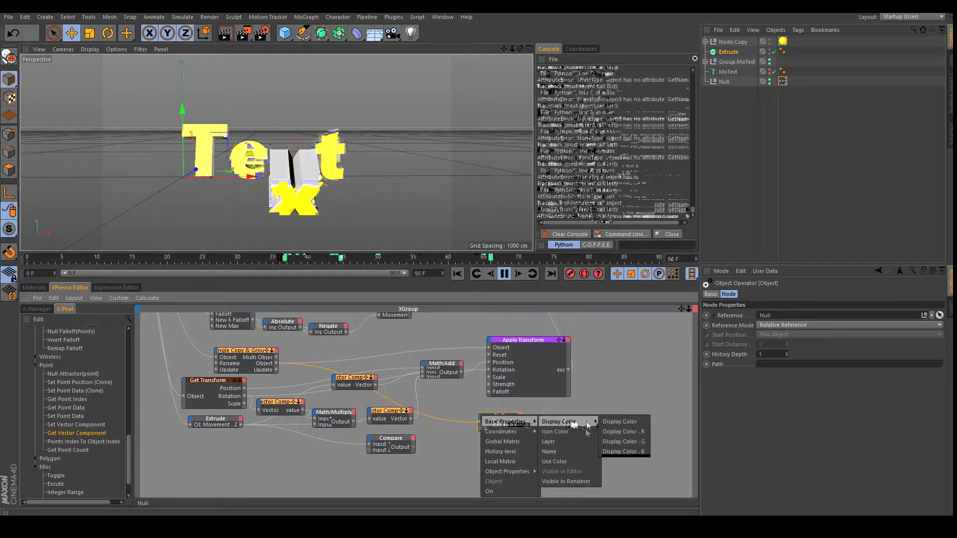
{"action": "left_click", "coordinate": [576, 479]}
{"action": "scroll", "coordinate": [502, 453], "scroll_direction": "up", "scroll_amount": 1}
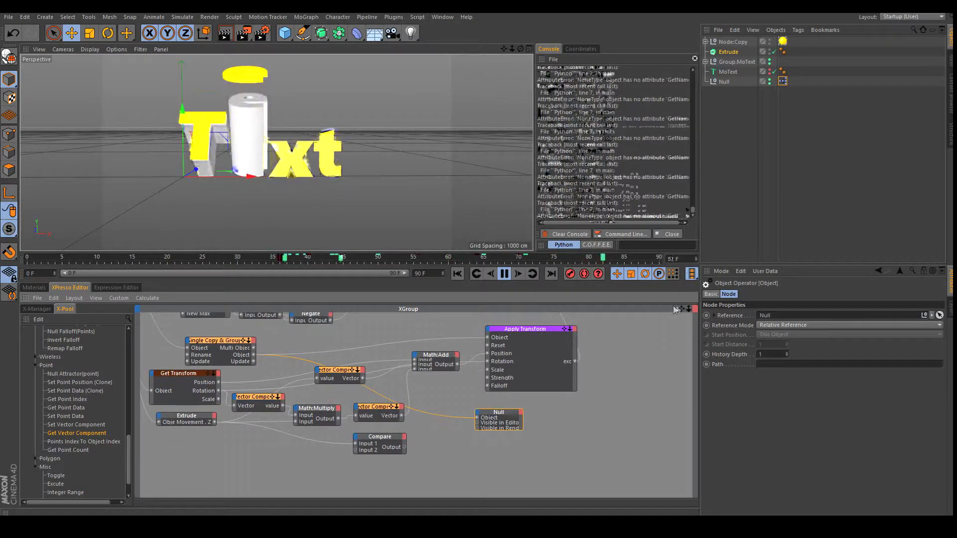
{"action": "scroll", "coordinate": [482, 309], "scroll_direction": "up", "scroll_amount": 2}
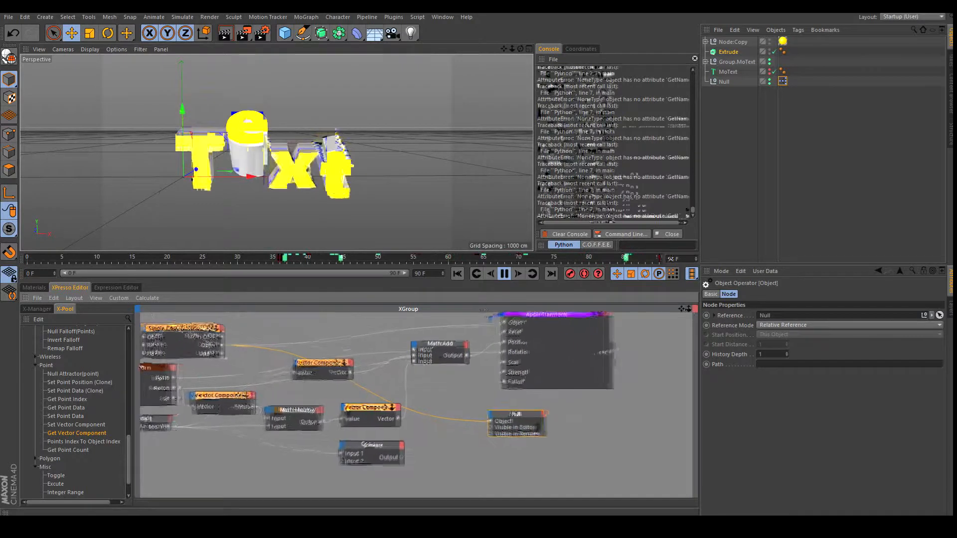
Connect Compare's output to the Null's Visible in Editor and Visible in Renderer inputs, and adjust its Input 2 threshold.
{"action": "left_click", "coordinate": [373, 453]}
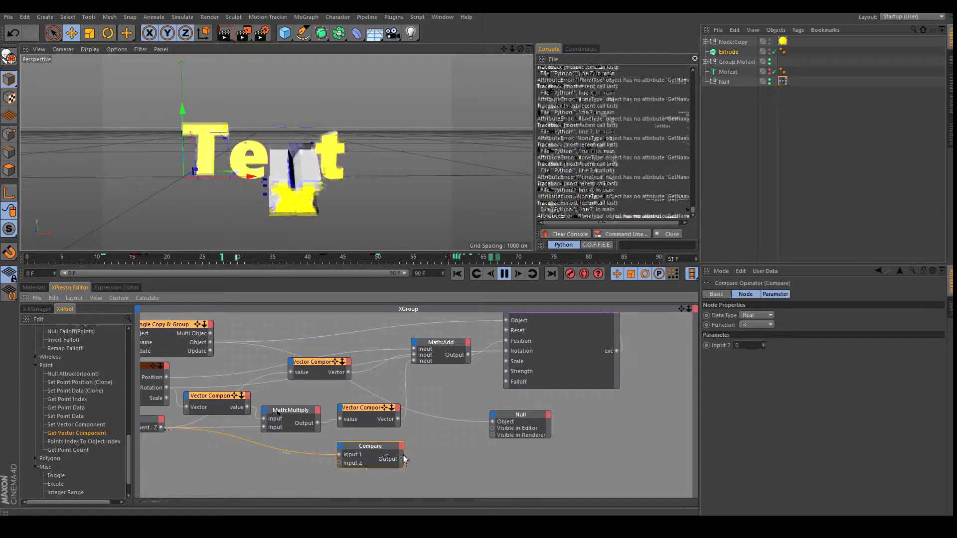
{"action": "left_click_drag", "start_coordinate": [429, 451], "coordinate": [493, 429]}
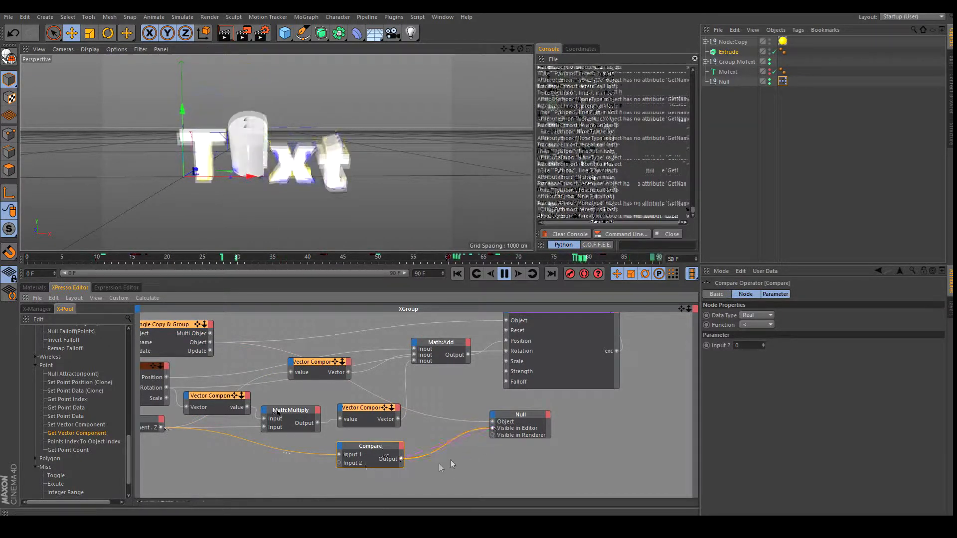
{"action": "left_click_drag", "start_coordinate": [401, 459], "coordinate": [481, 436]}
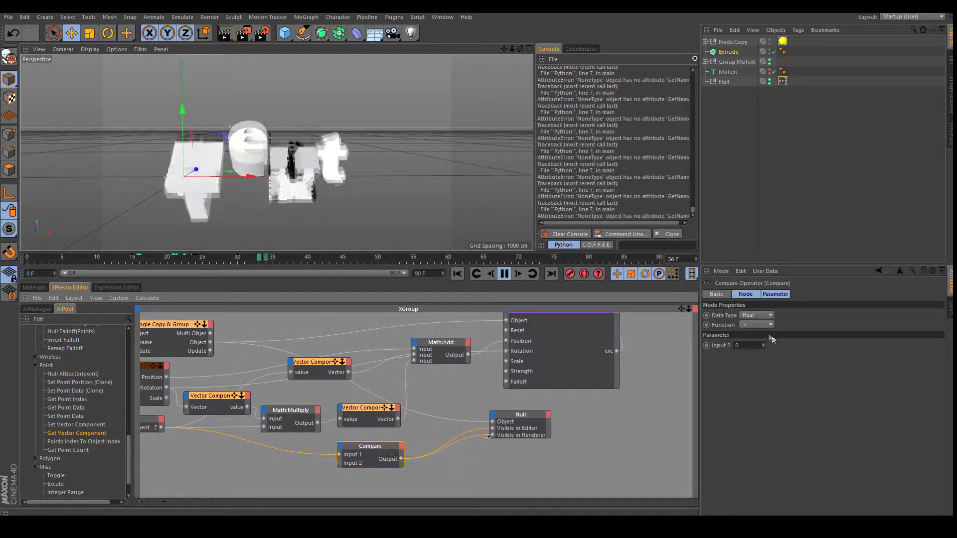
{"action": "left_click_drag", "start_coordinate": [758, 346], "coordinate": [738, 346]}
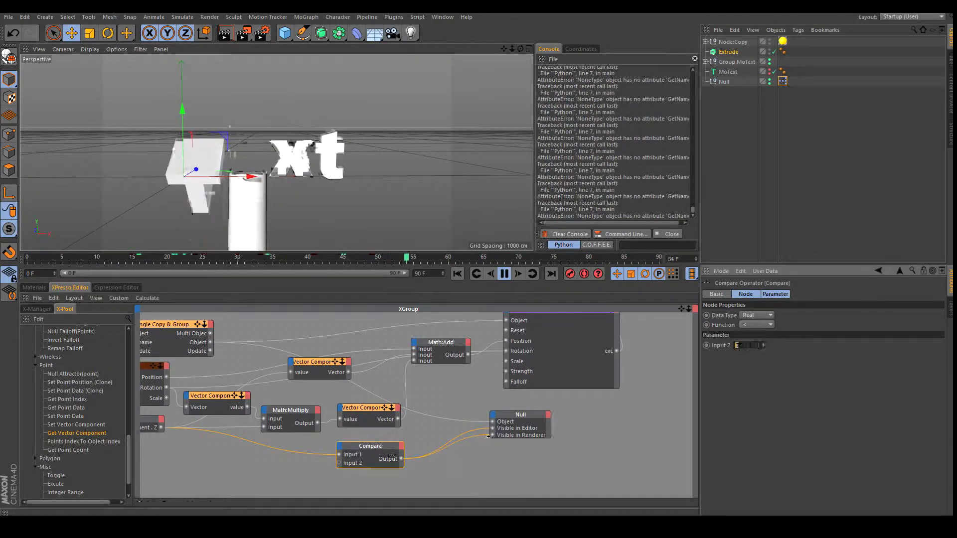
{"action": "left_click", "coordinate": [764, 343]}
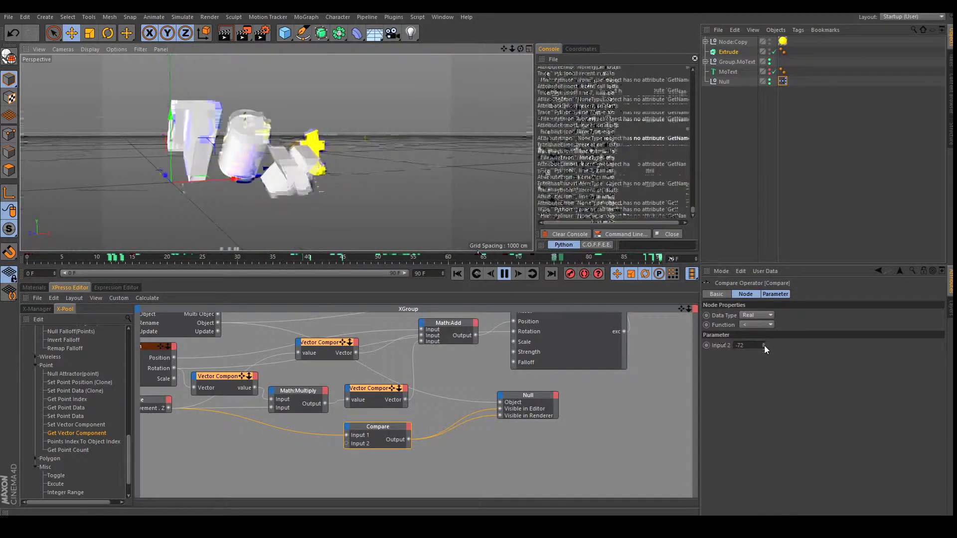
{"action": "left_click", "coordinate": [764, 346]}
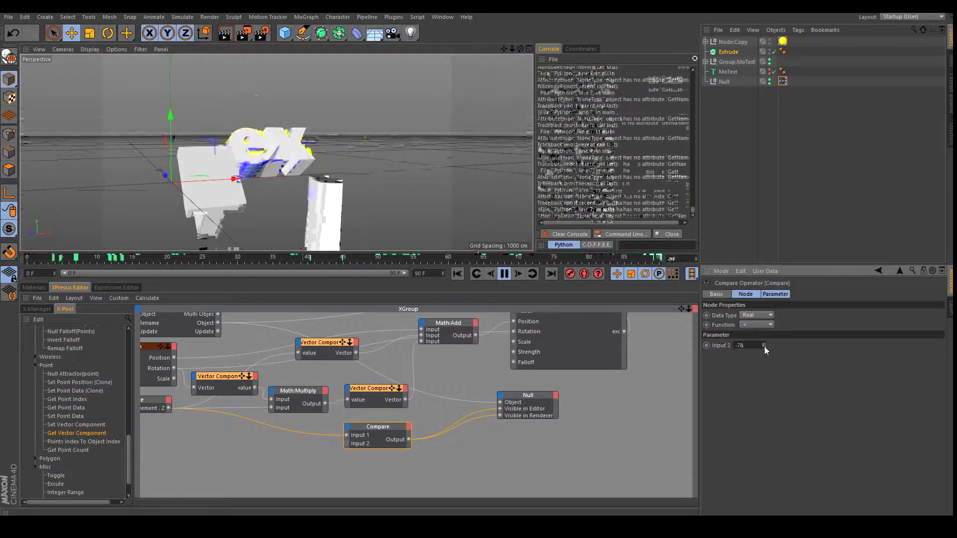
{"action": "left_click", "coordinate": [764, 344]}
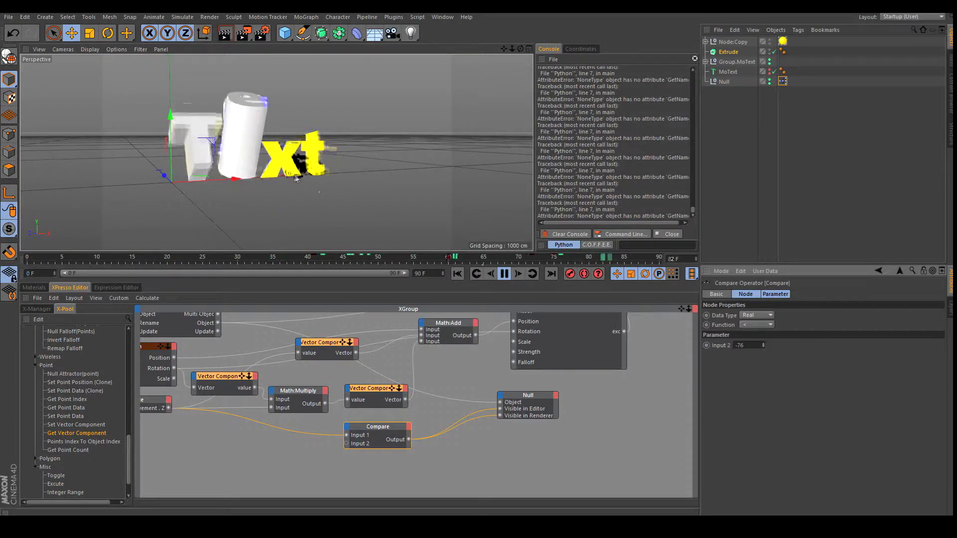
Switch Compare's Function to > and set Input 2 to about -81.
{"action": "left_click", "coordinate": [767, 324]}
{"action": "left_click", "coordinate": [764, 359]}
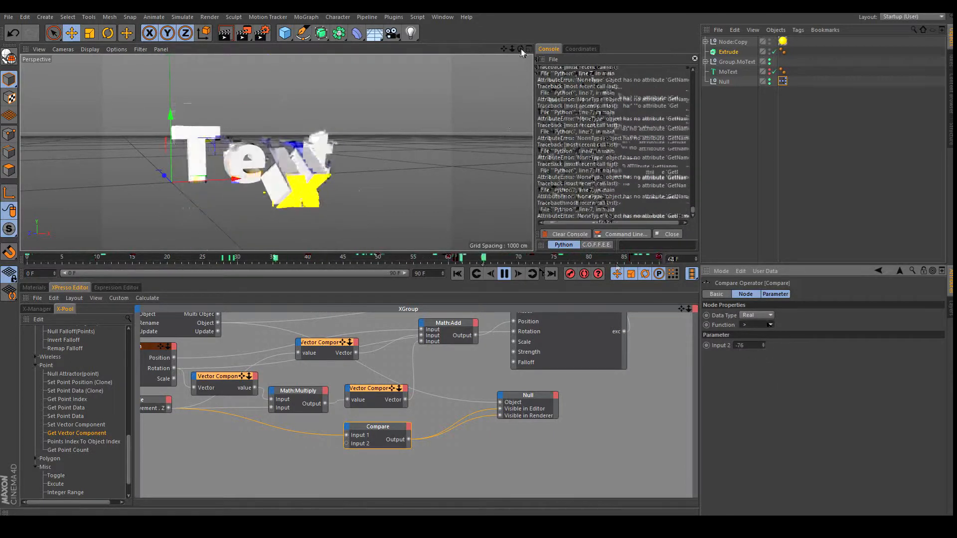
{"action": "left_click_drag", "start_coordinate": [763, 346], "coordinate": [764, 353]}
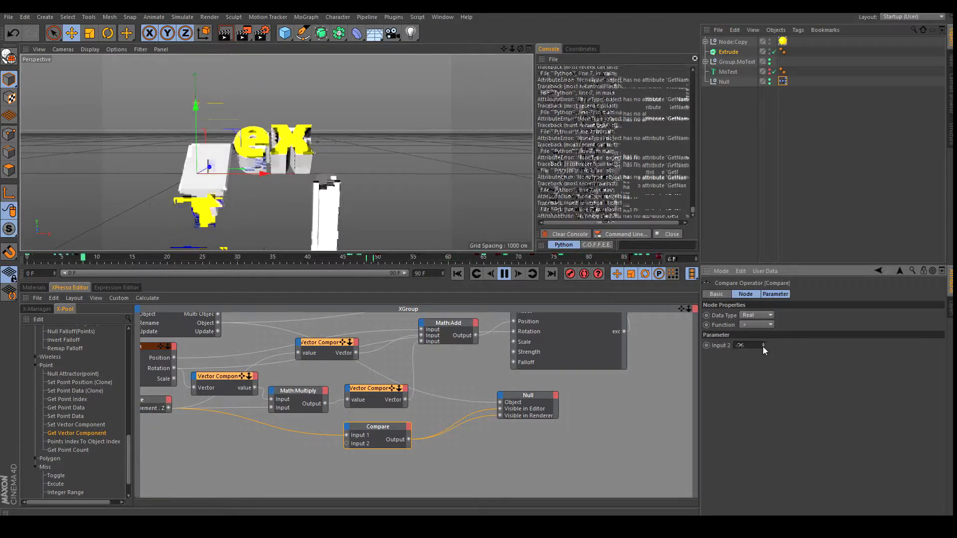
{"action": "left_click_drag", "start_coordinate": [763, 346], "coordinate": [762, 349]}
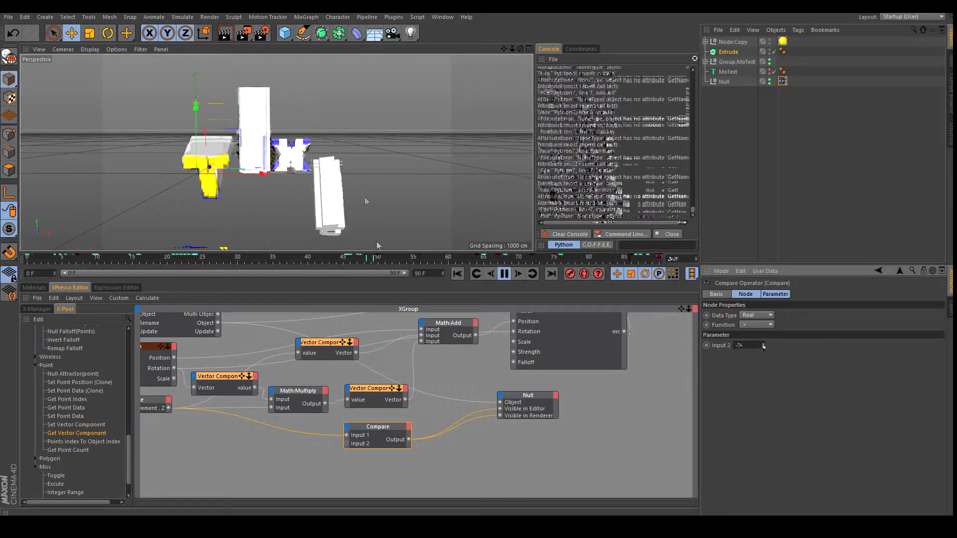
{"action": "left_click_drag", "start_coordinate": [512, 51], "coordinate": [505, 53]}
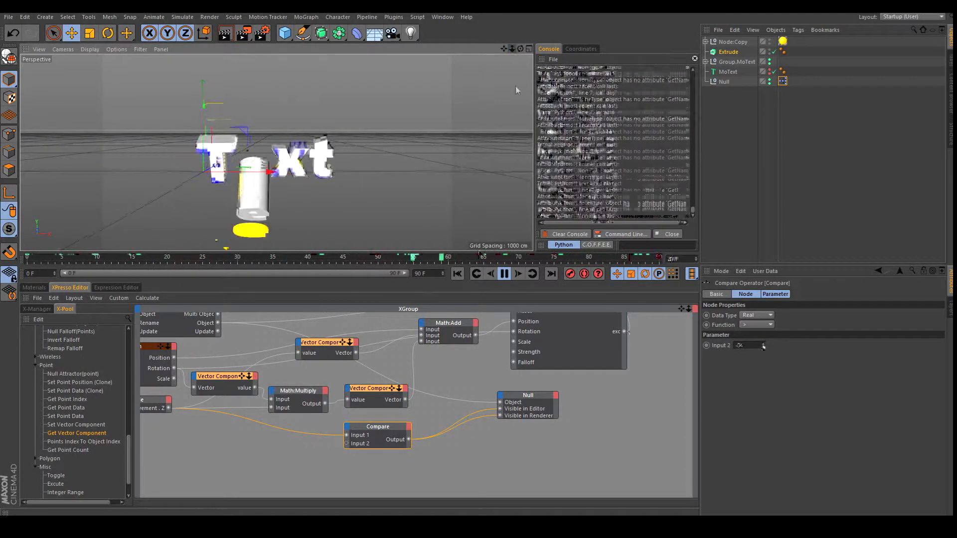
{"action": "left_click_drag", "start_coordinate": [682, 309], "coordinate": [777, 364]}
Select the Text Group node in the XPresso graph and enable Freeze.
{"action": "left_click_drag", "start_coordinate": [682, 310], "coordinate": [687, 353]}
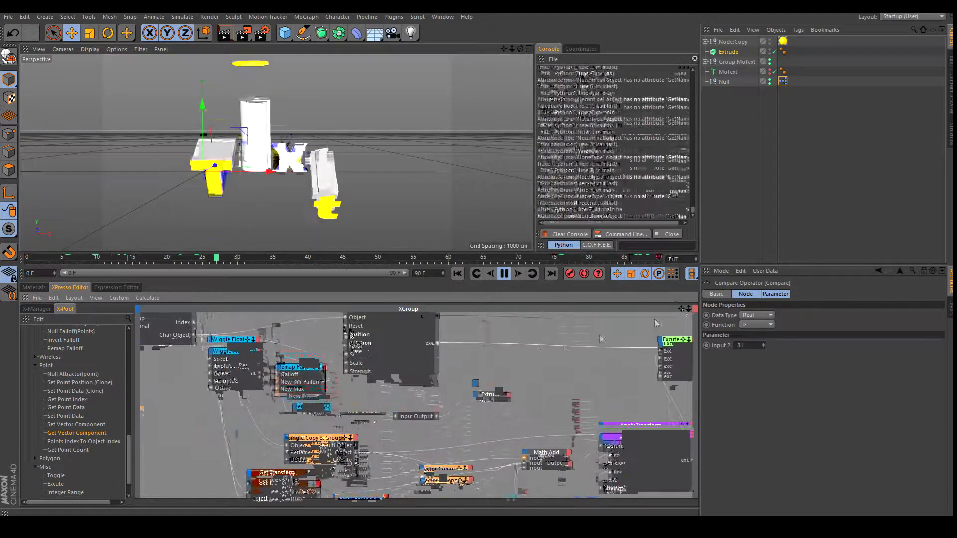
{"action": "scroll", "coordinate": [479, 308], "scroll_direction": "down", "scroll_amount": 4}
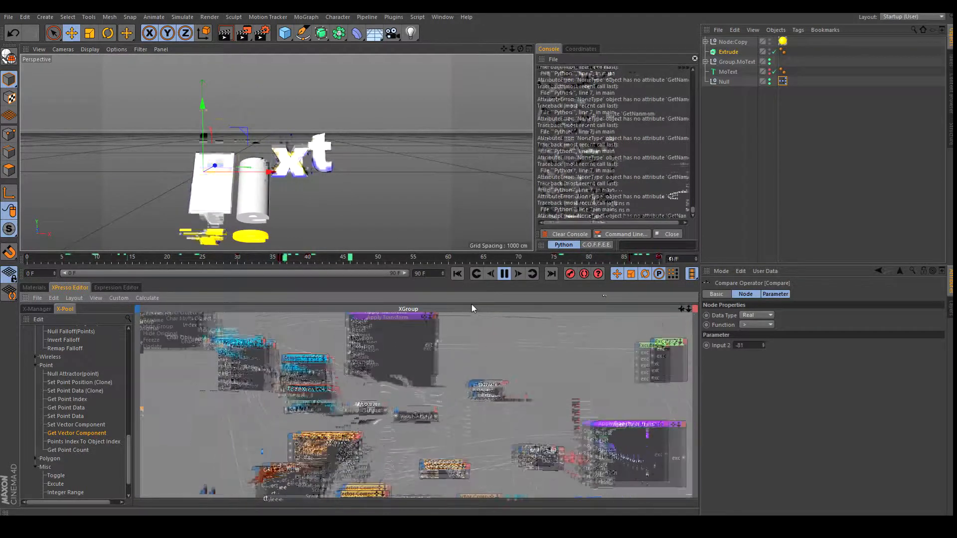
{"action": "scroll", "coordinate": [479, 306], "scroll_direction": "up", "scroll_amount": 1}
{"action": "left_click", "coordinate": [209, 322]}
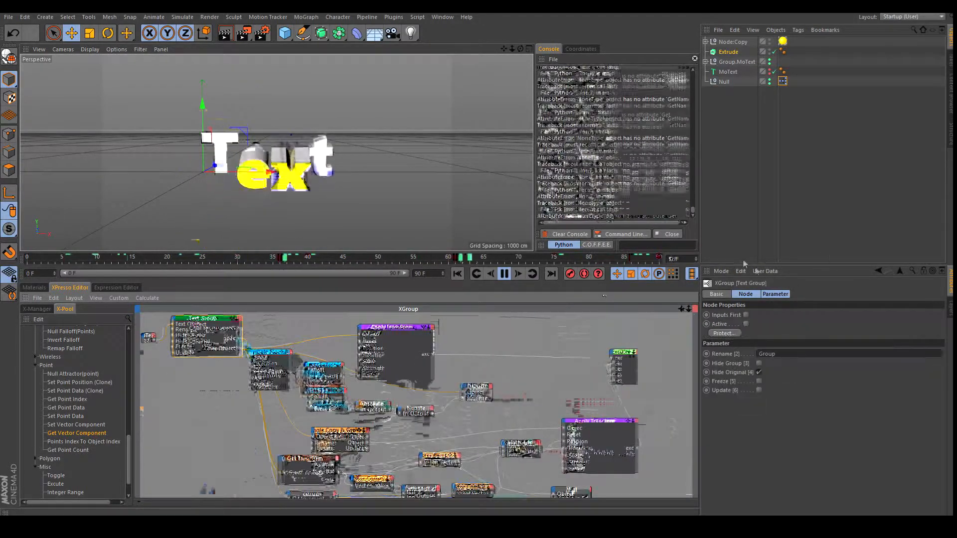
{"action": "left_click", "coordinate": [504, 274]}
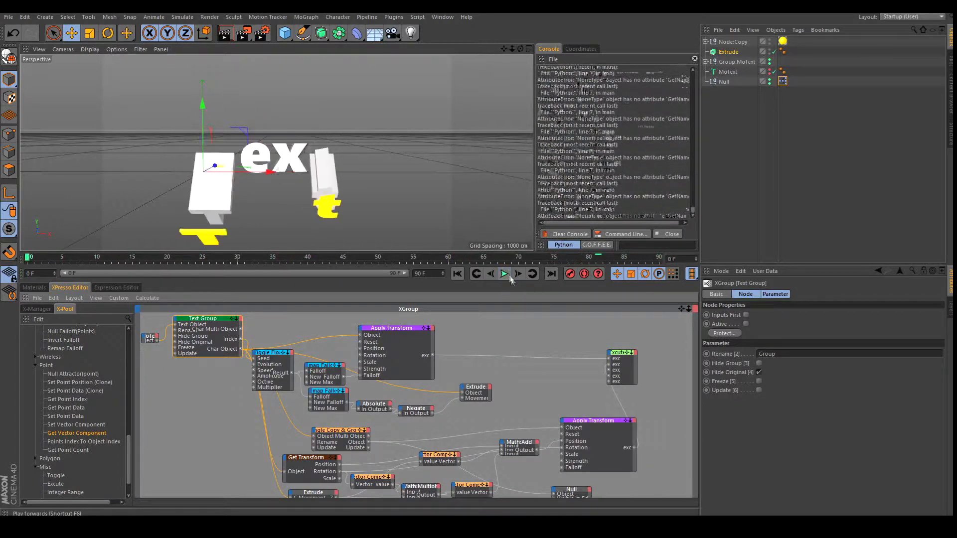
{"action": "left_click", "coordinate": [502, 274]}
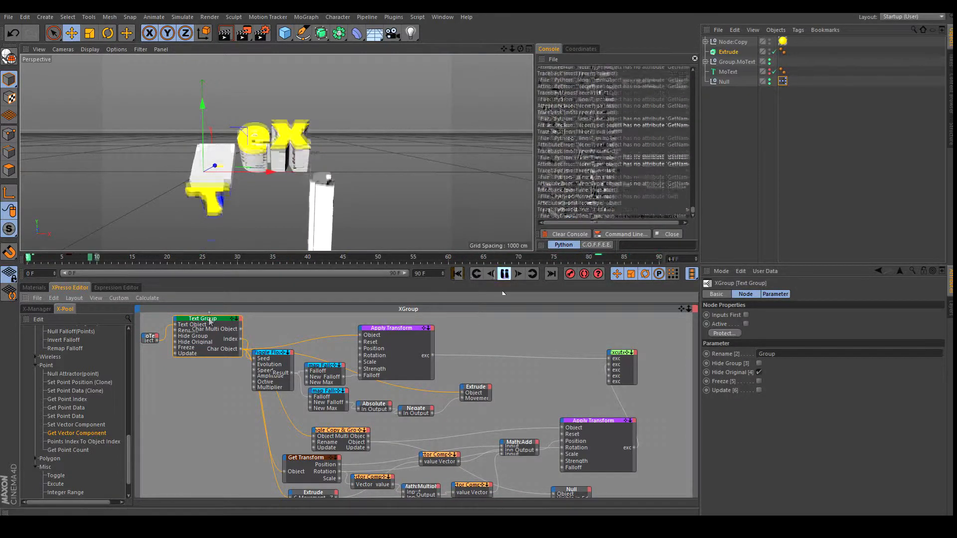
{"action": "left_click", "coordinate": [759, 381]}
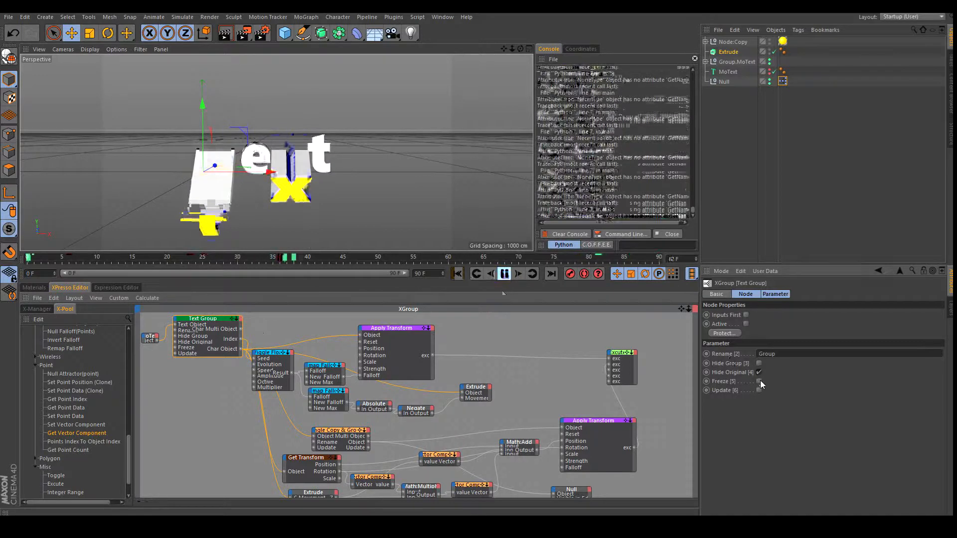
Change the MoText text to Procedural4D and Update the Text Group to rebuild the letters.
{"action": "left_click", "coordinate": [728, 72]}
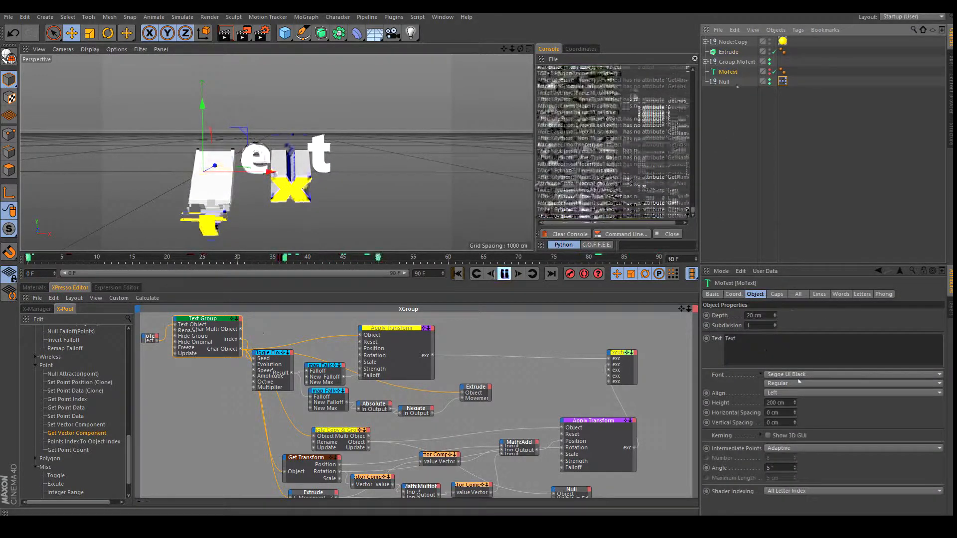
{"action": "left_click_drag", "start_coordinate": [744, 340], "coordinate": [711, 341]}
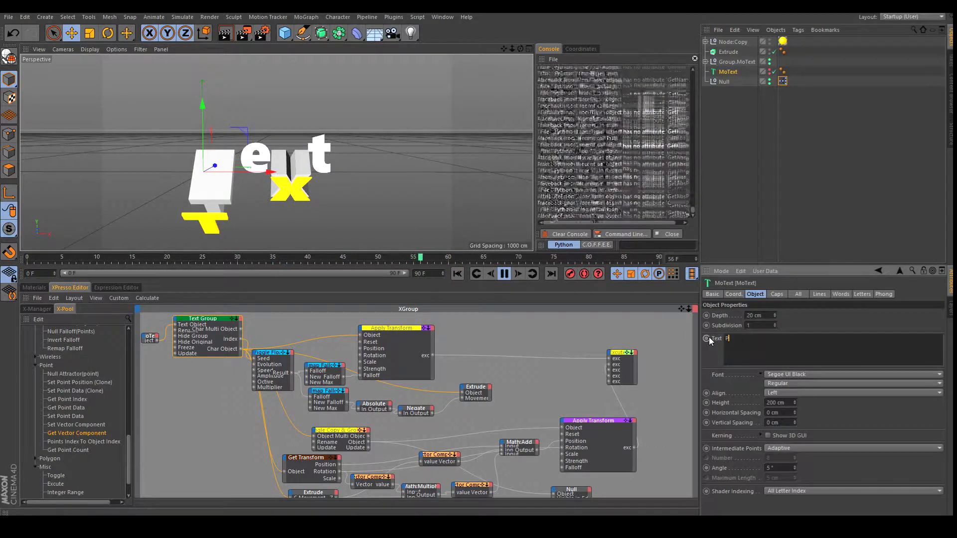
{"action": "type", "text": "Proce"}
{"action": "type", "text": "s"}
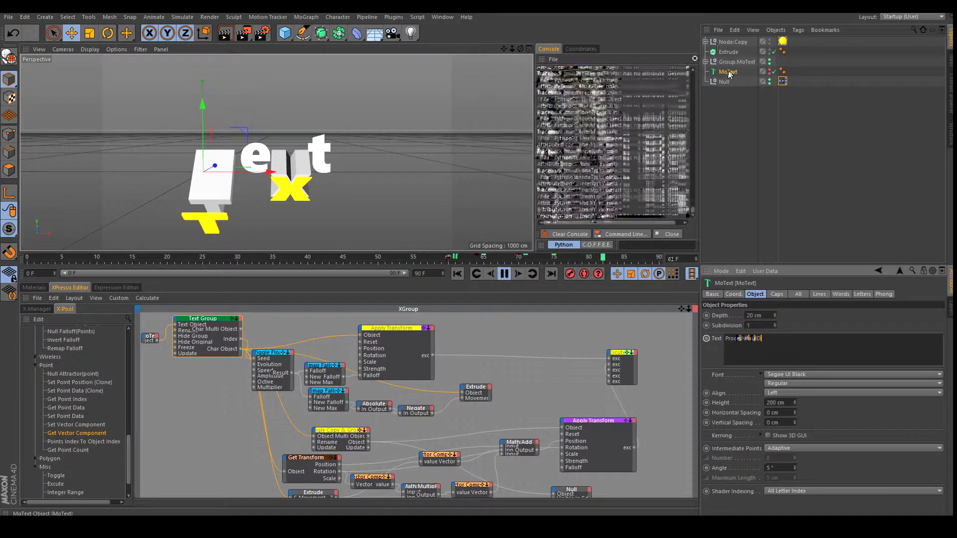
{"action": "left_click", "coordinate": [216, 320]}
{"action": "left_click", "coordinate": [758, 390]}
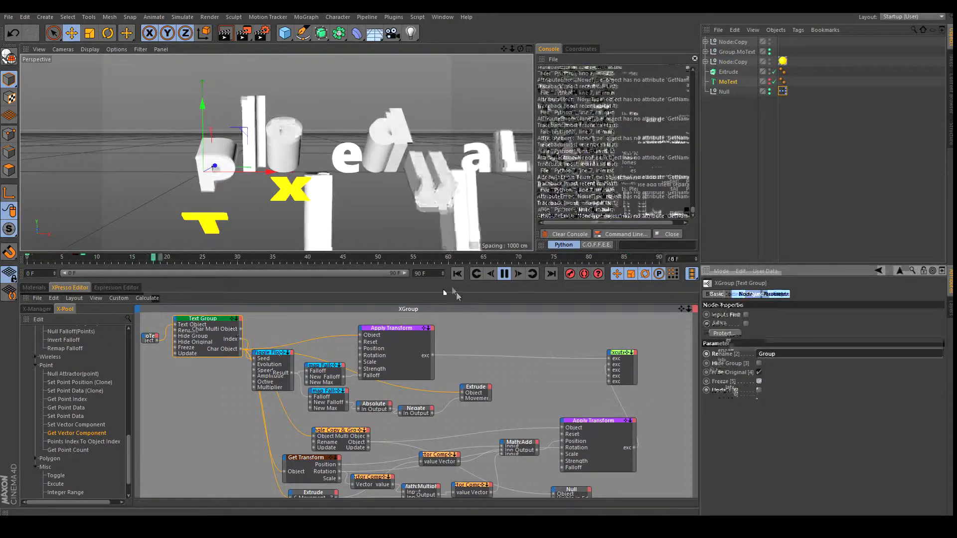
{"action": "left_click", "coordinate": [459, 275]}
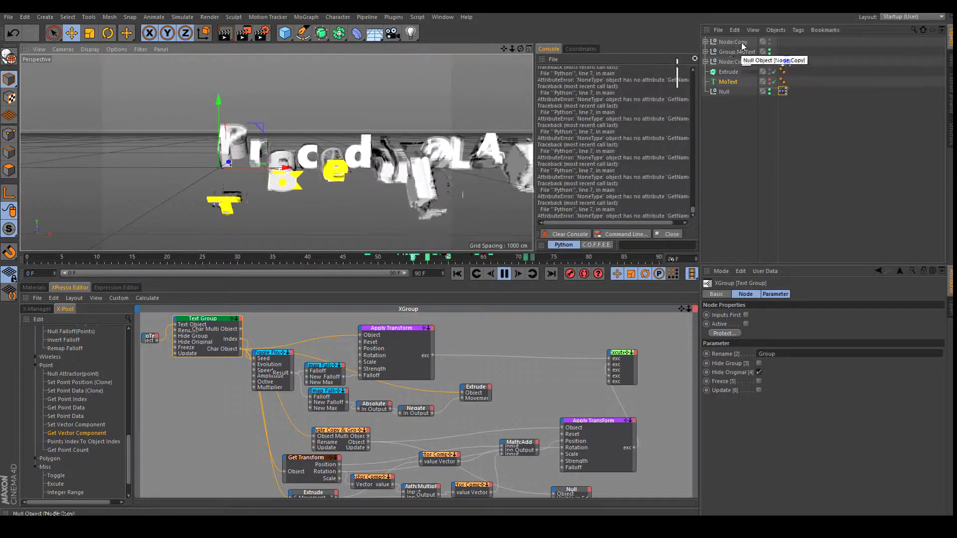
Move the texture tag onto the top Node:Copy and replay the animation.
{"action": "left_click", "coordinate": [742, 62]}
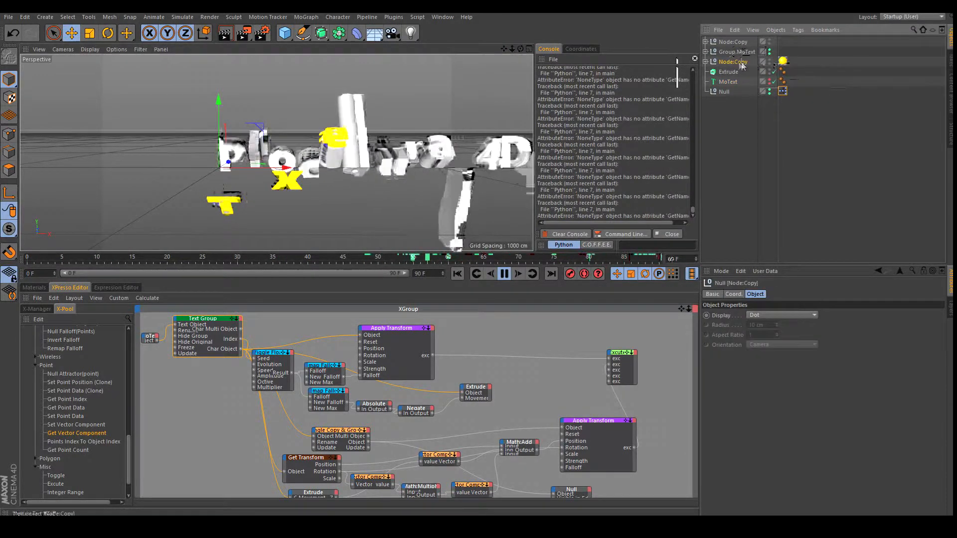
{"action": "left_click", "coordinate": [705, 62]}
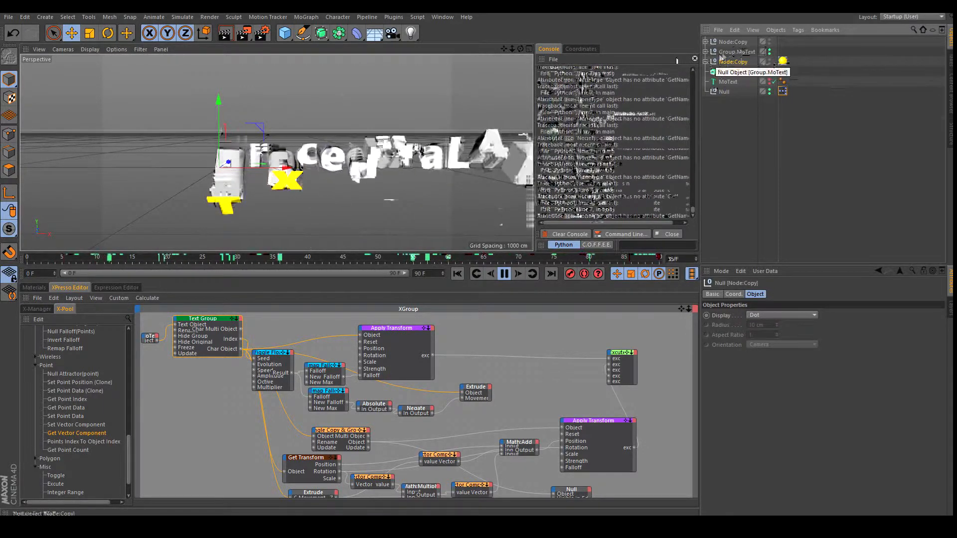
{"action": "left_click", "coordinate": [706, 42]}
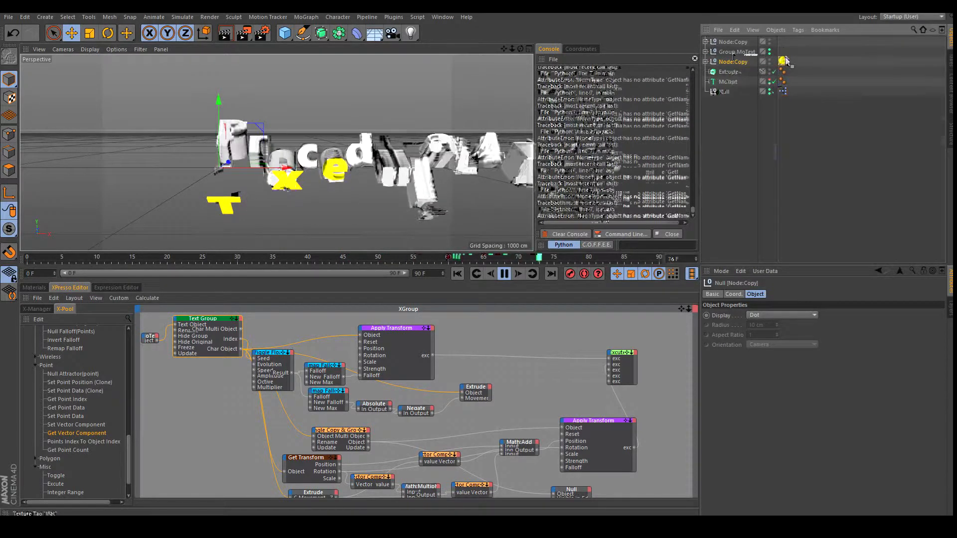
{"action": "left_click_drag", "start_coordinate": [782, 41], "coordinate": [782, 41]}
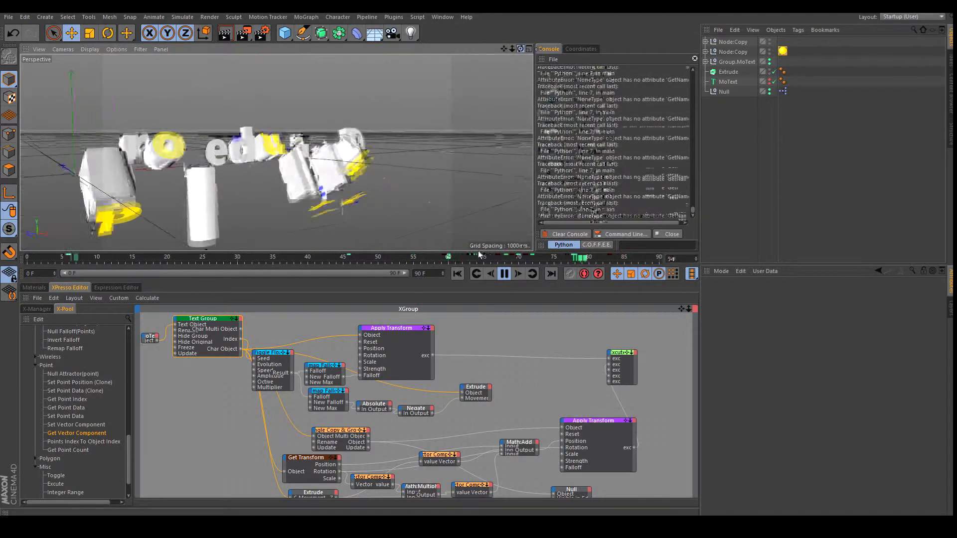
{"action": "left_click", "coordinate": [505, 273]}
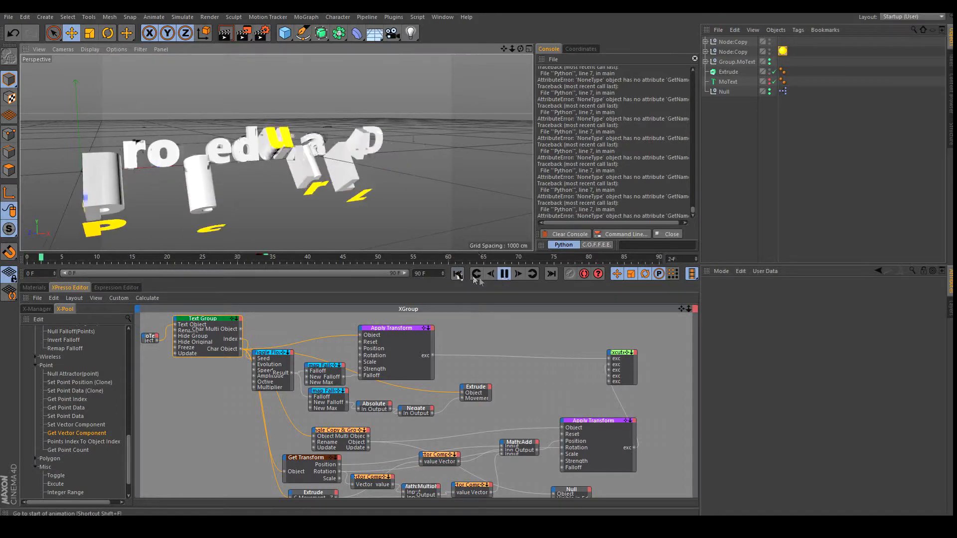
{"action": "left_click", "coordinate": [507, 277]}
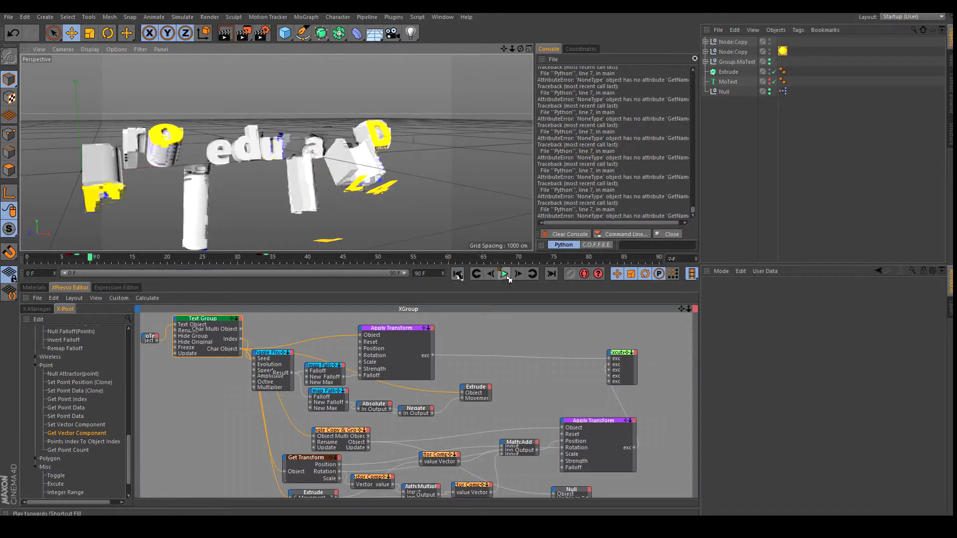